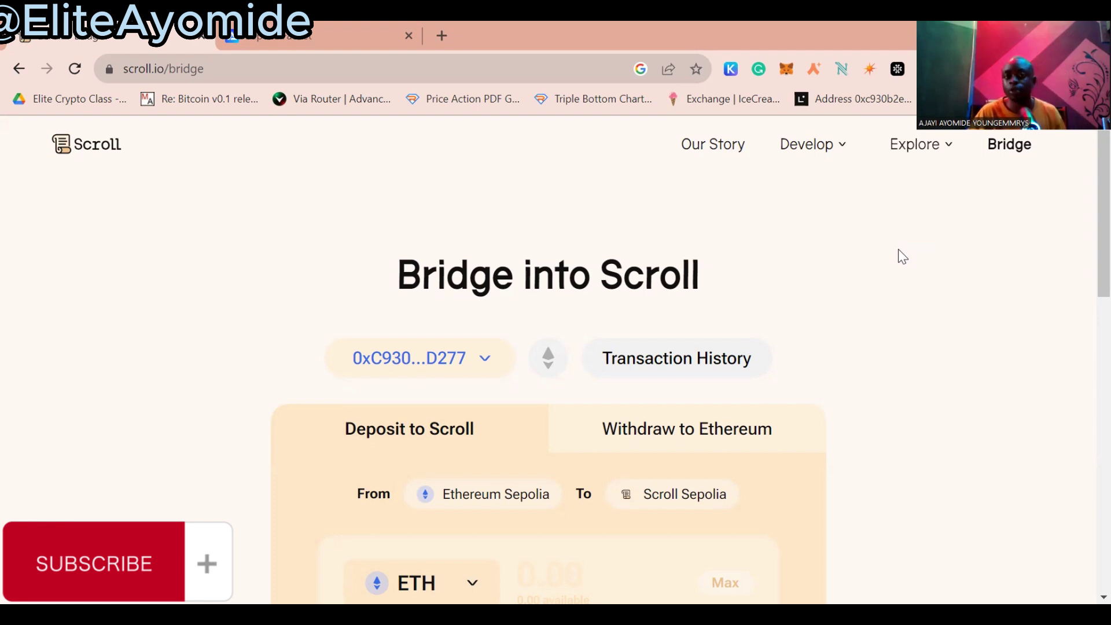
scroll(900, 256, down, 5)
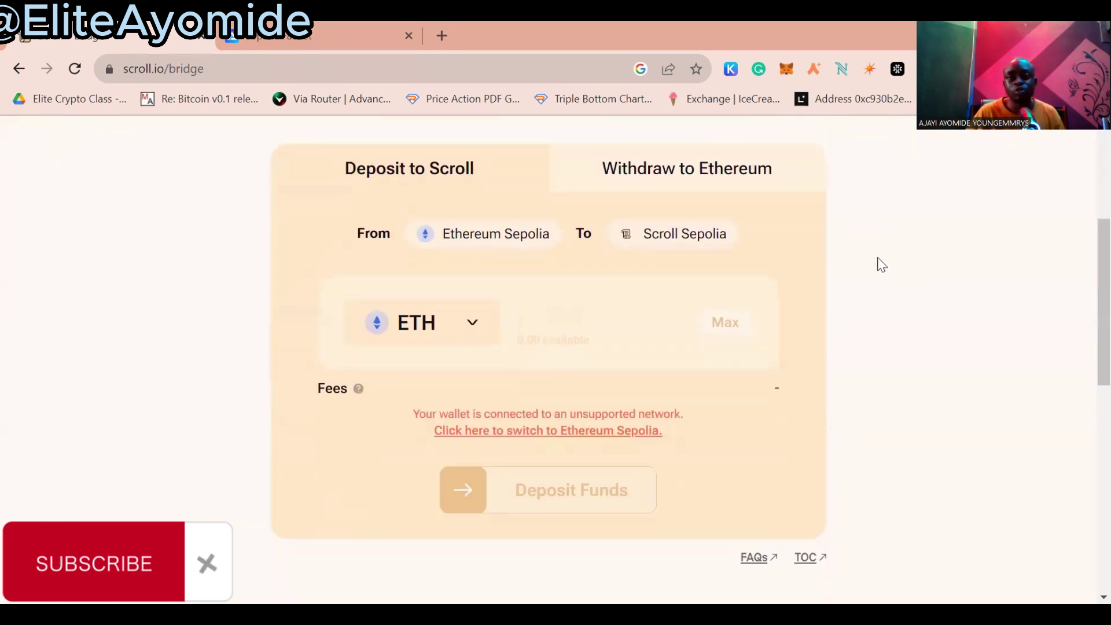
scroll(881, 253, down, 2)
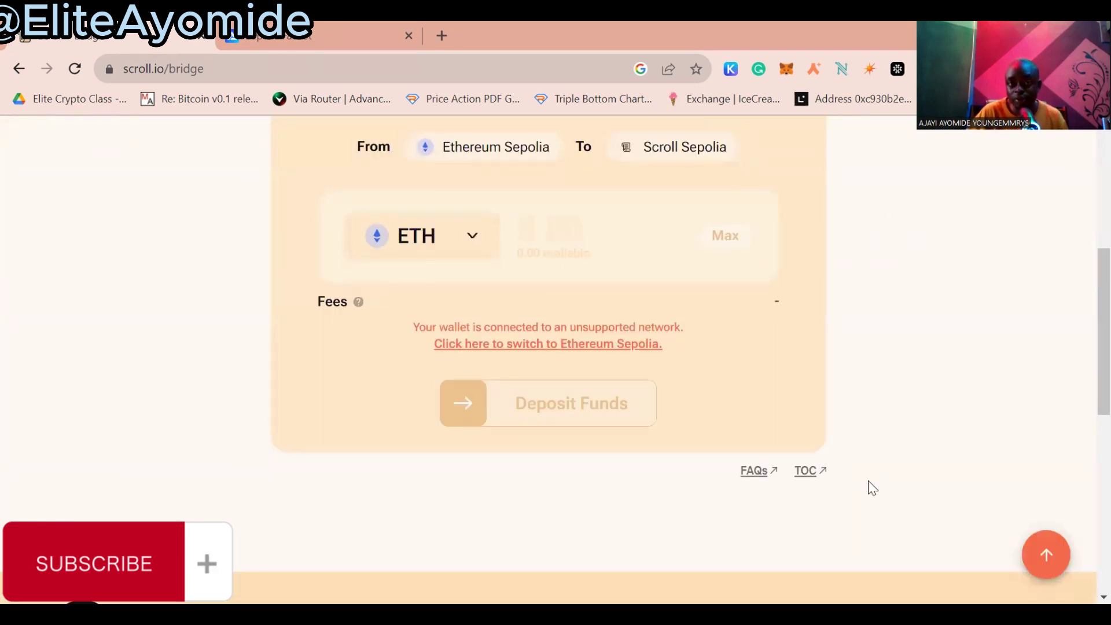
scroll(876, 434, up, 5)
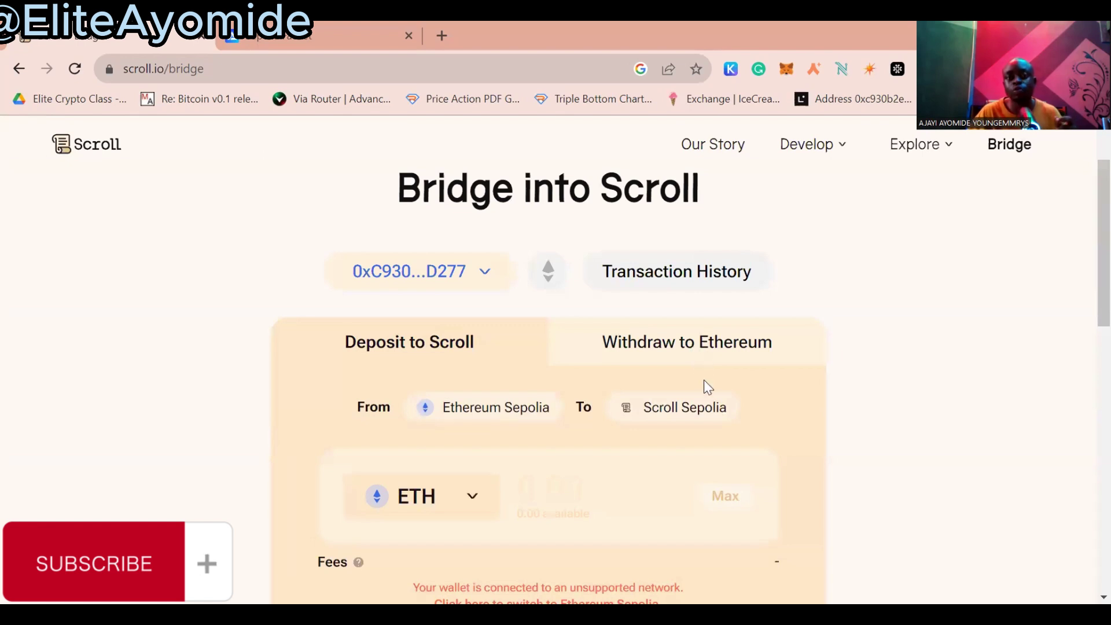
scroll(704, 376, down, 3)
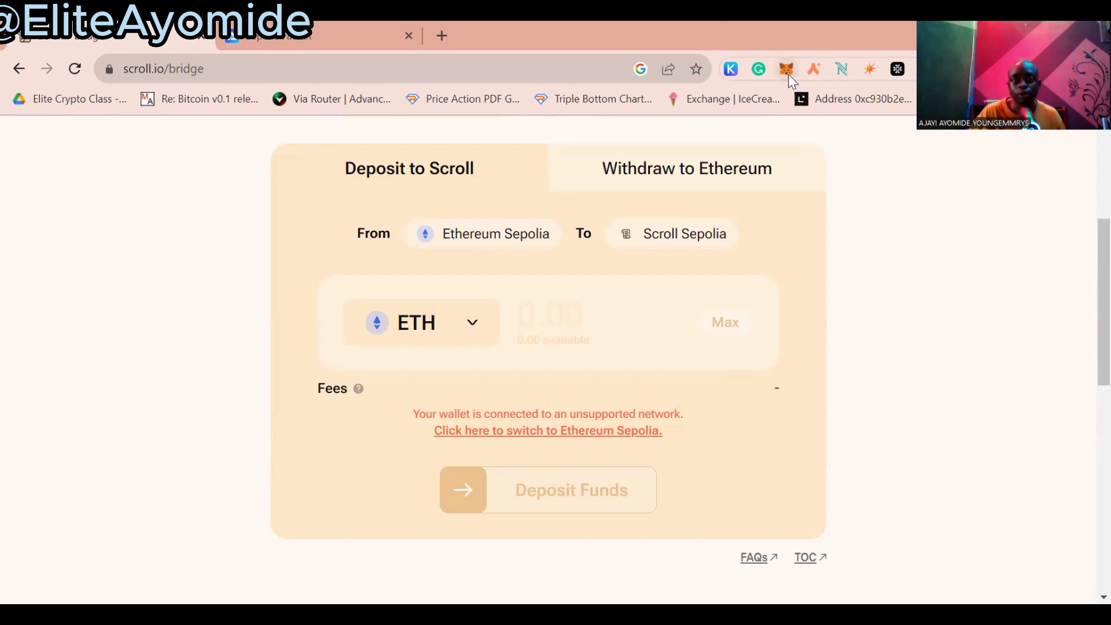
double_click(949, 221)
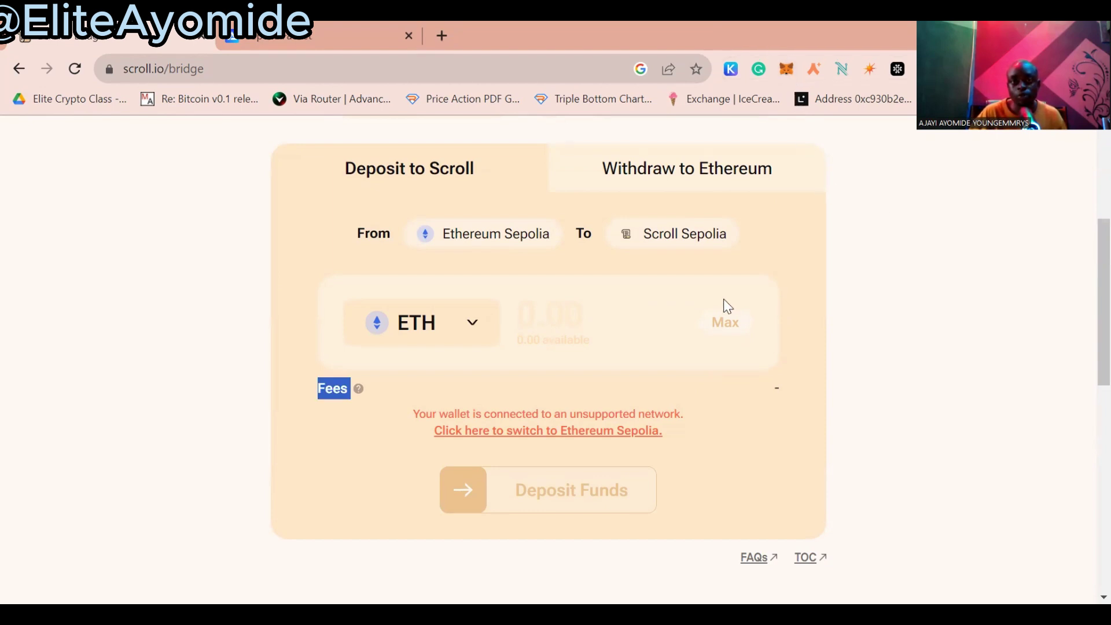
Switch the MetaMask wallet to the Sepolia test network, keeping test networks shown in the network list.
click(603, 438)
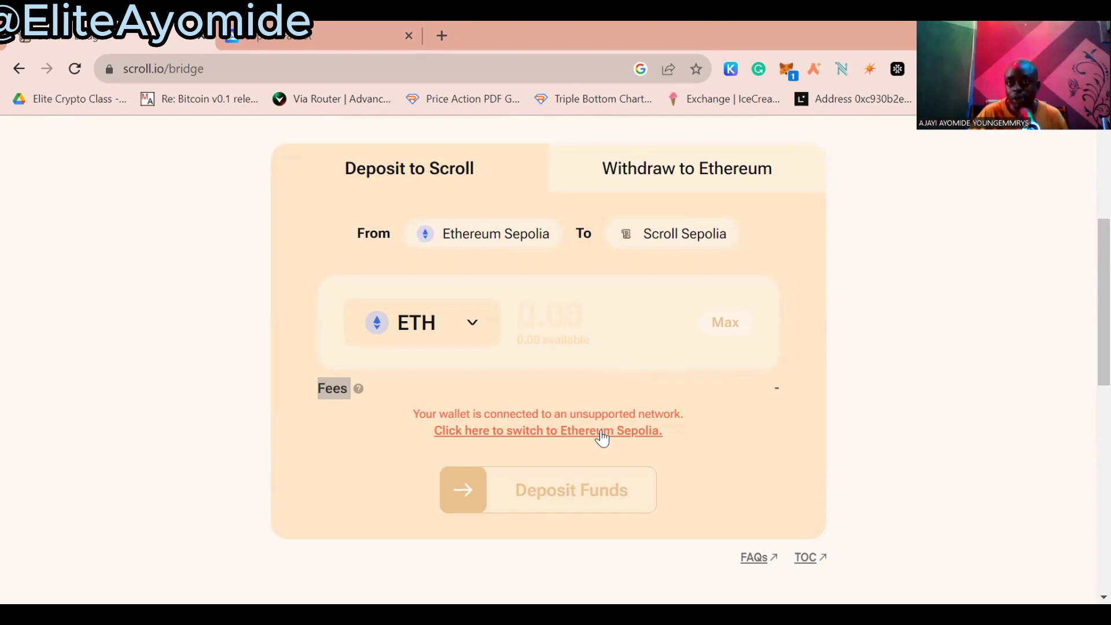
click(776, 31)
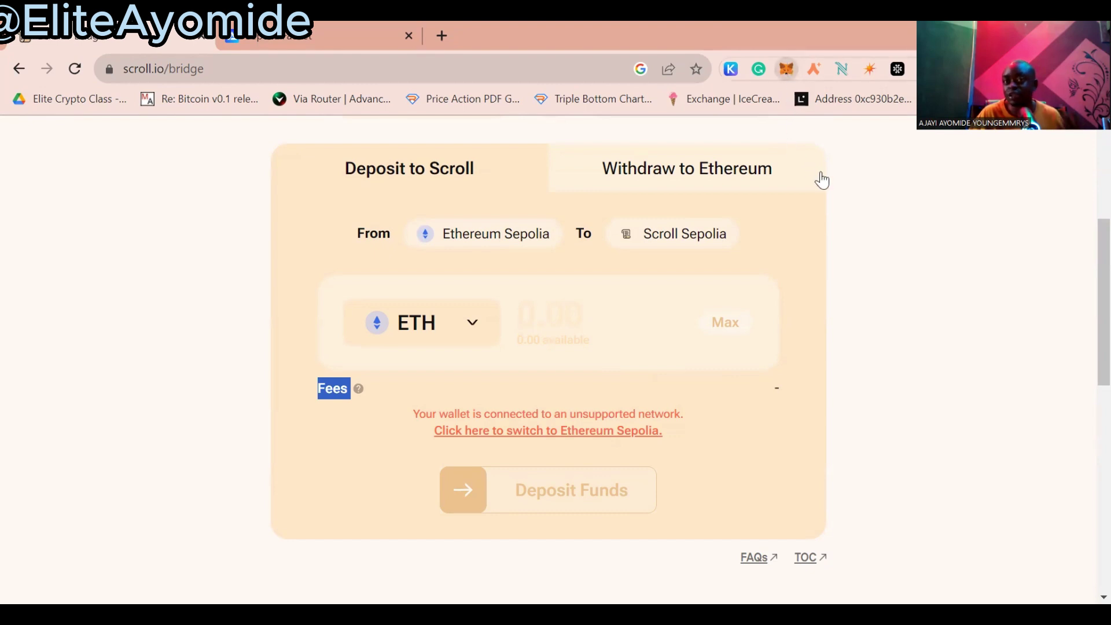
key(alt+shift+m)
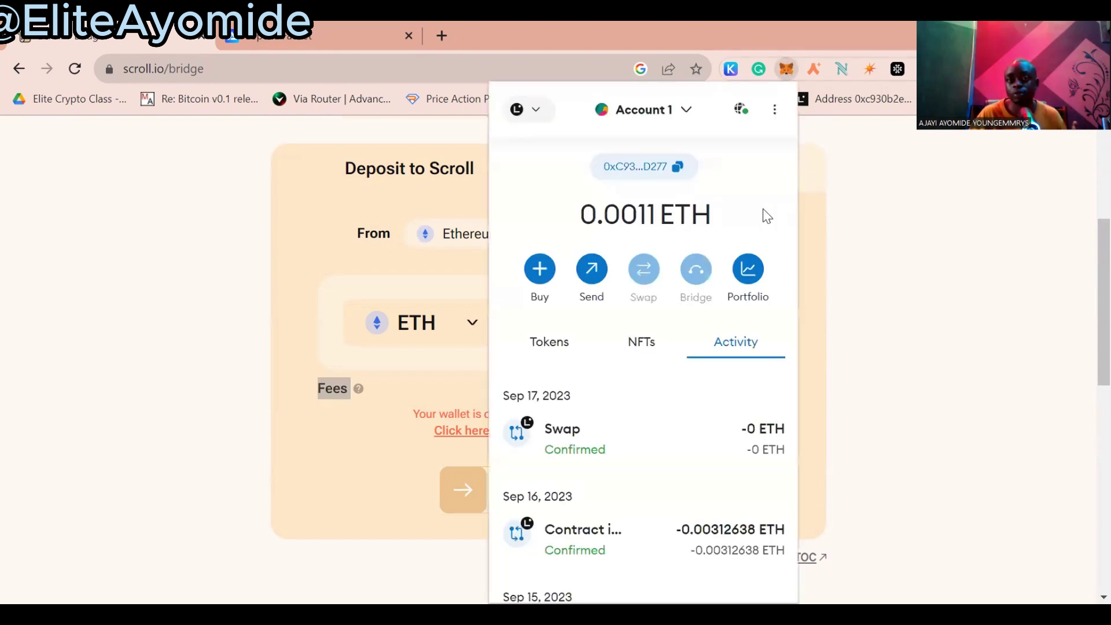
click(533, 115)
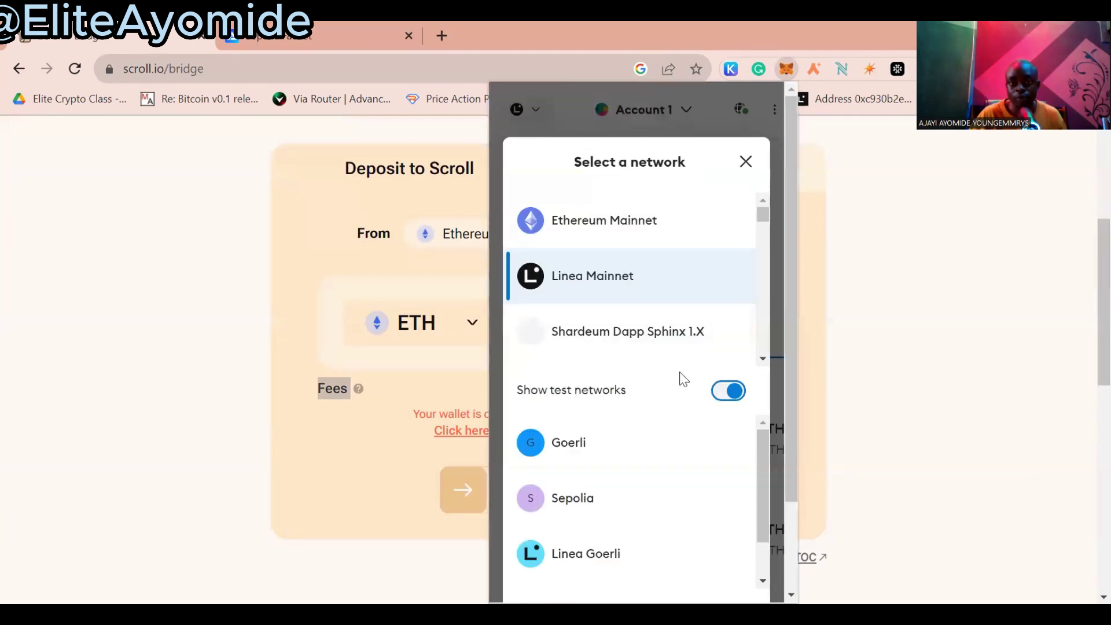
click(723, 395)
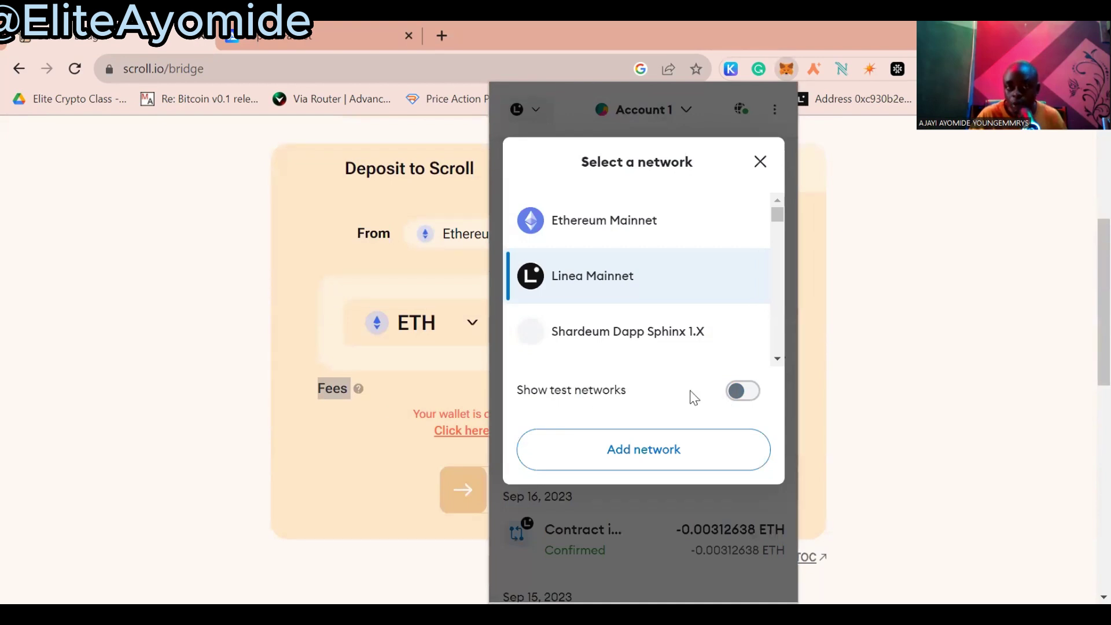
click(747, 394)
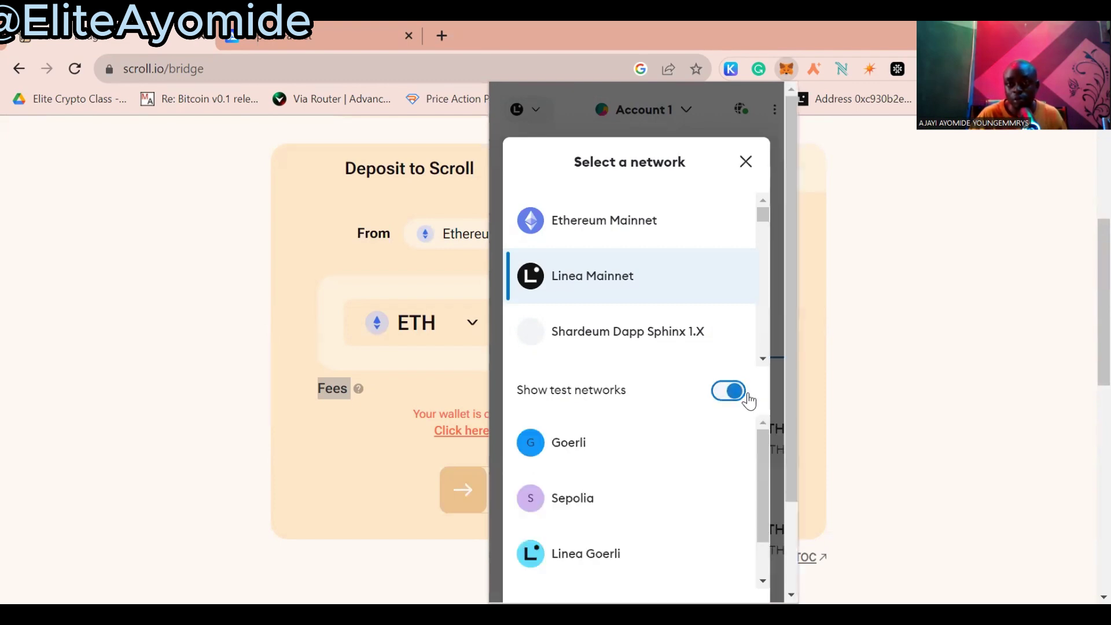
scroll(634, 410, down, 2)
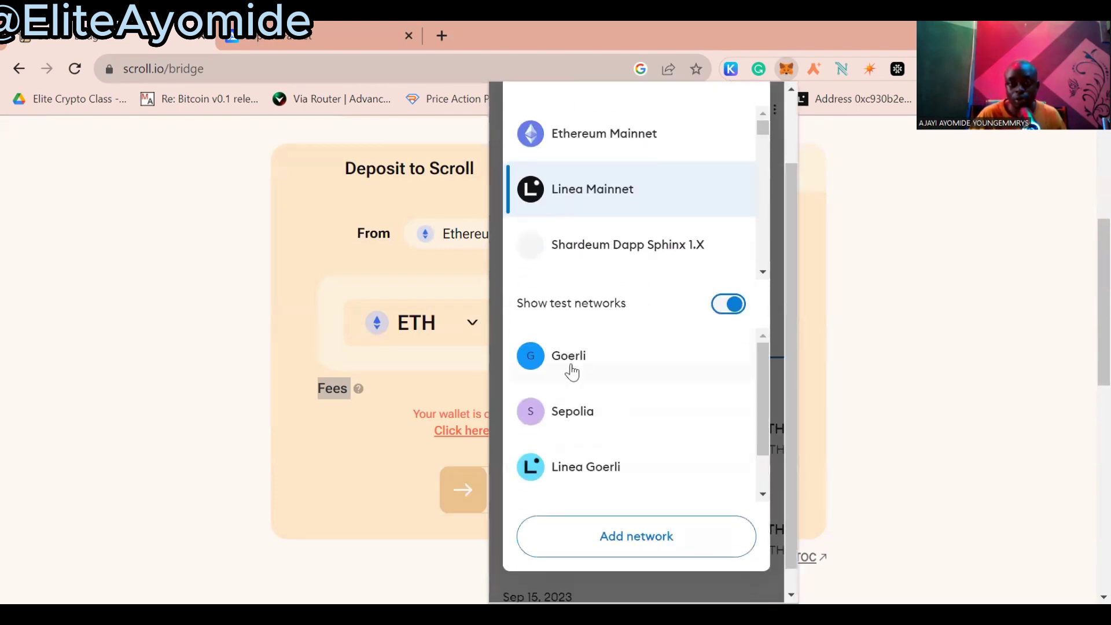
click(572, 412)
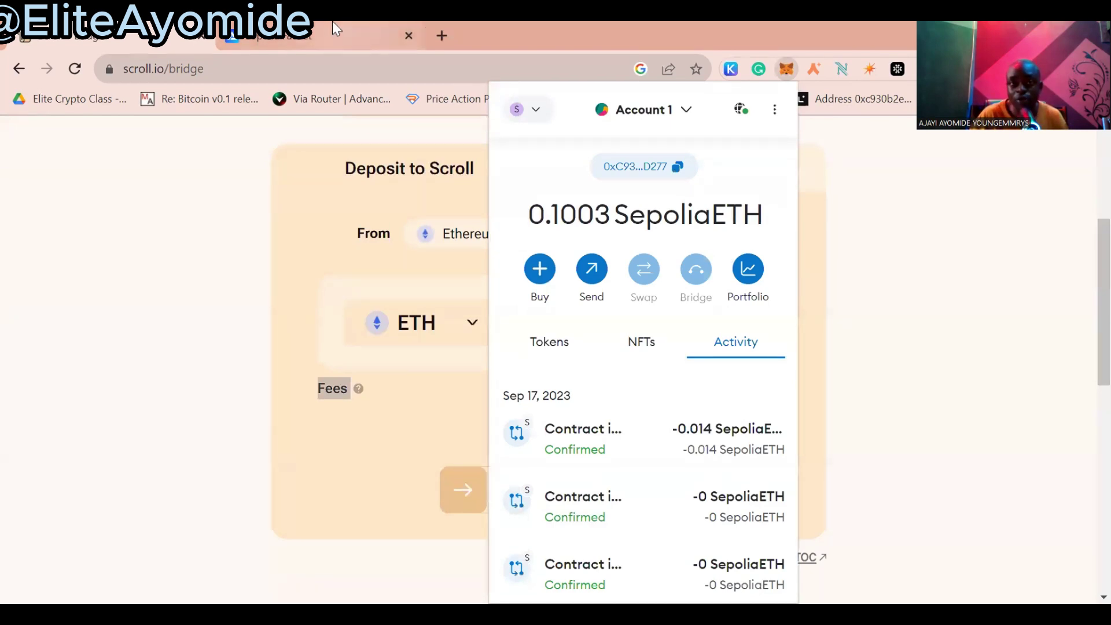
Go to the Sepolia faucet site and log in to Alchemy with the prefilled account credentials.
key(ctrl+Tab)
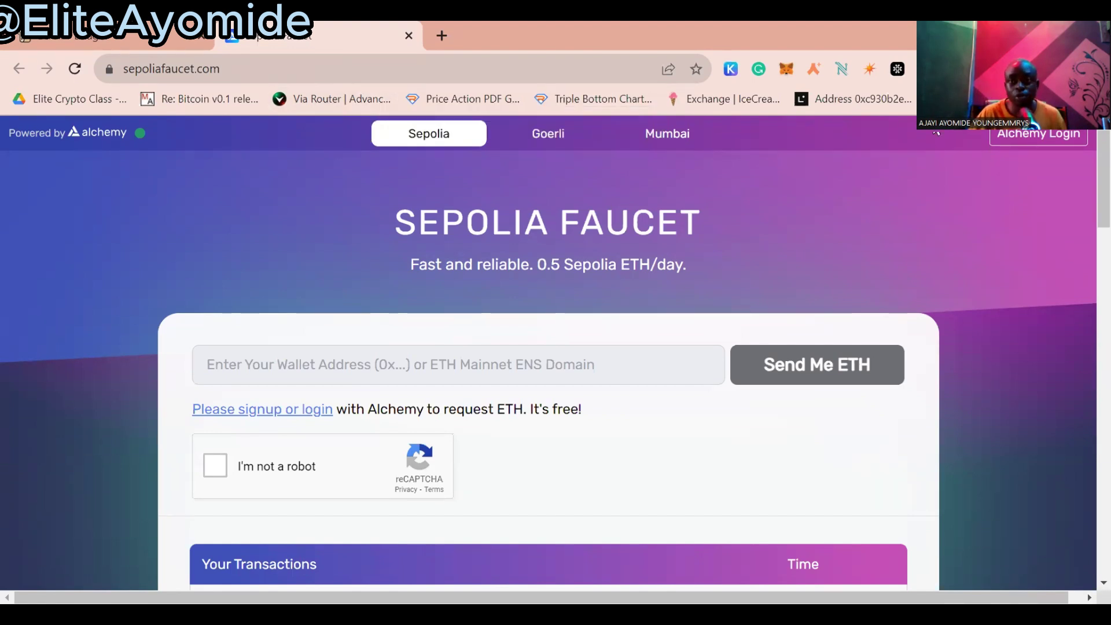
click(1032, 144)
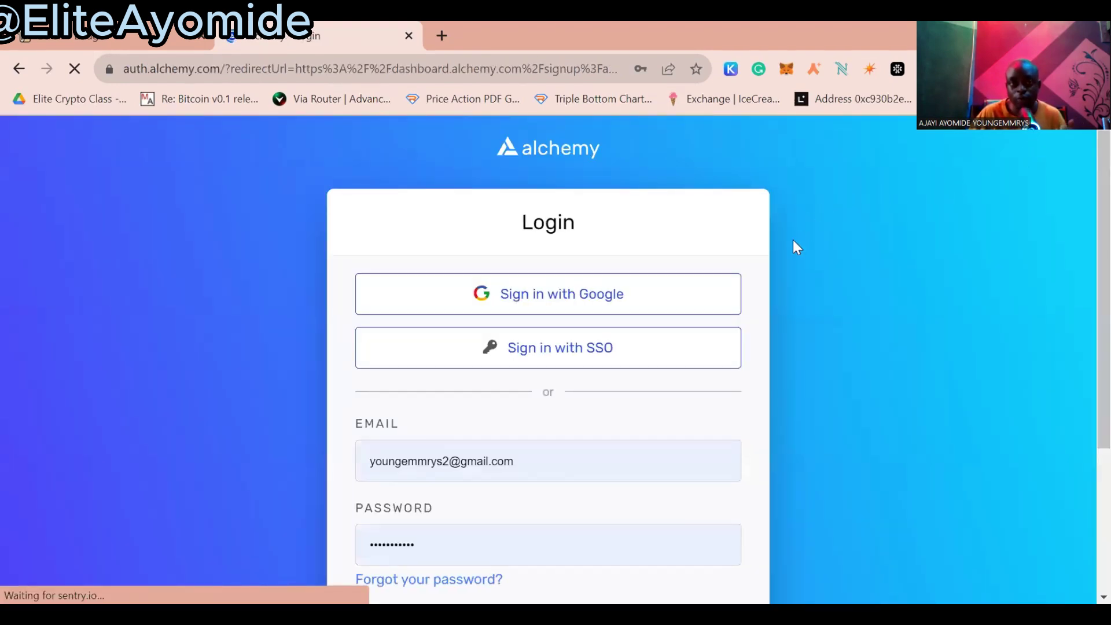
scroll(794, 242, down, 3)
scroll(794, 242, up, 1)
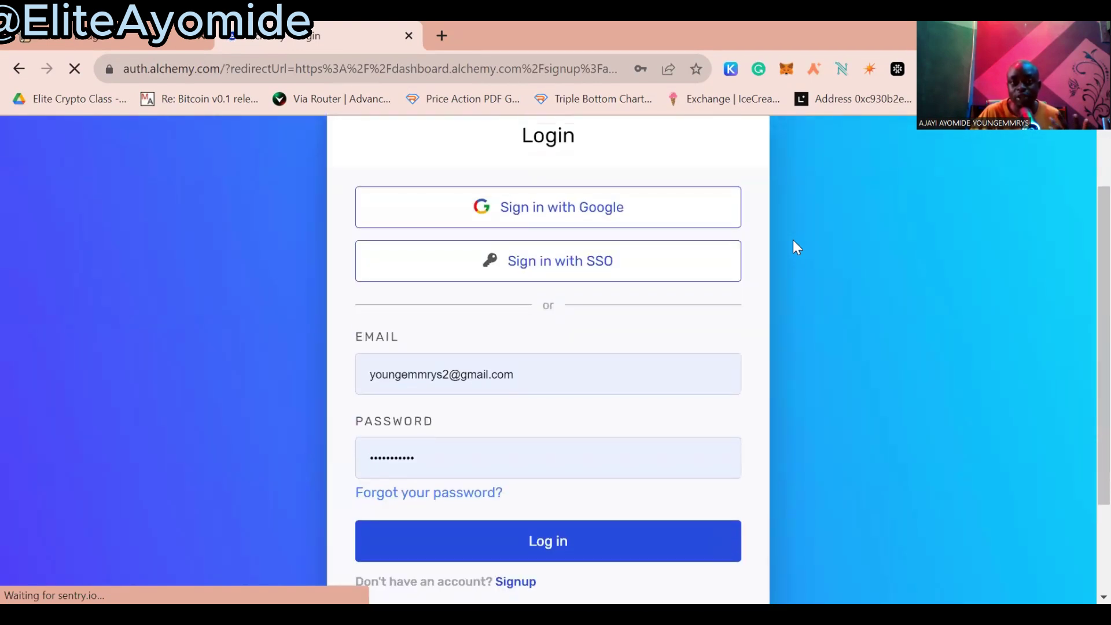
scroll(798, 247, up, 1)
scroll(803, 247, down, 1)
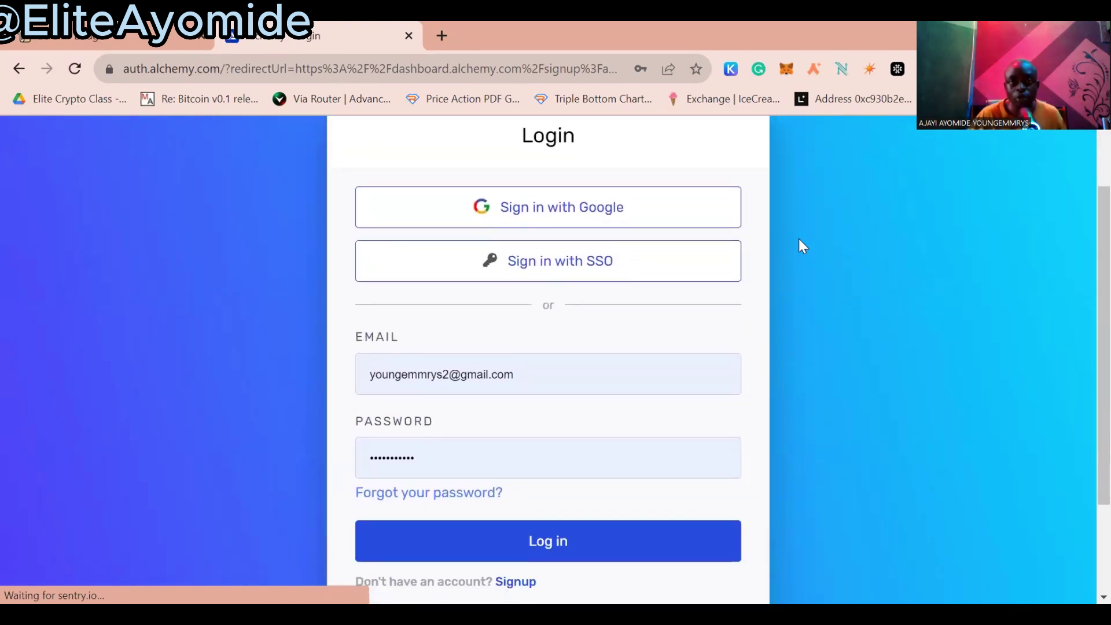
scroll(793, 278, down, 2)
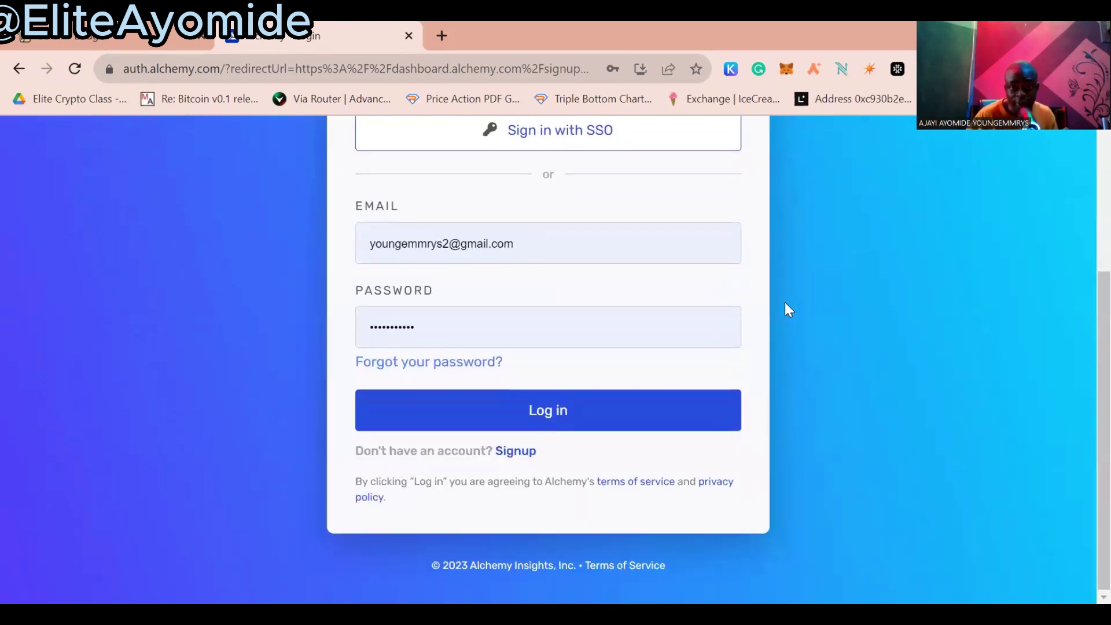
click(663, 421)
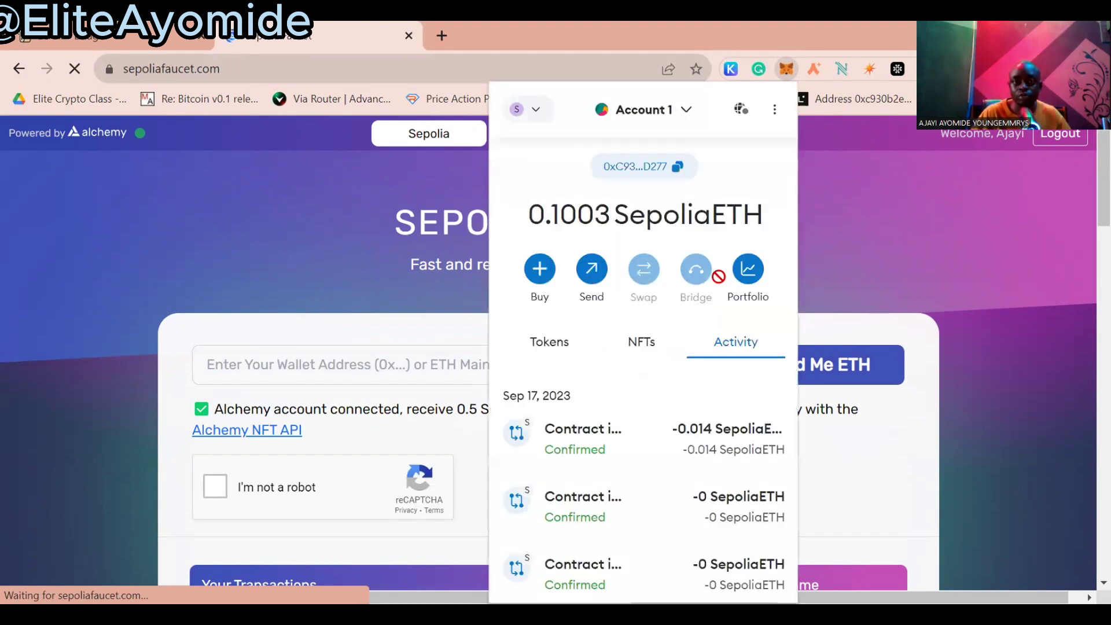
Copy the MetaMask account's wallet address and paste it into the faucet's wallet address field.
click(676, 173)
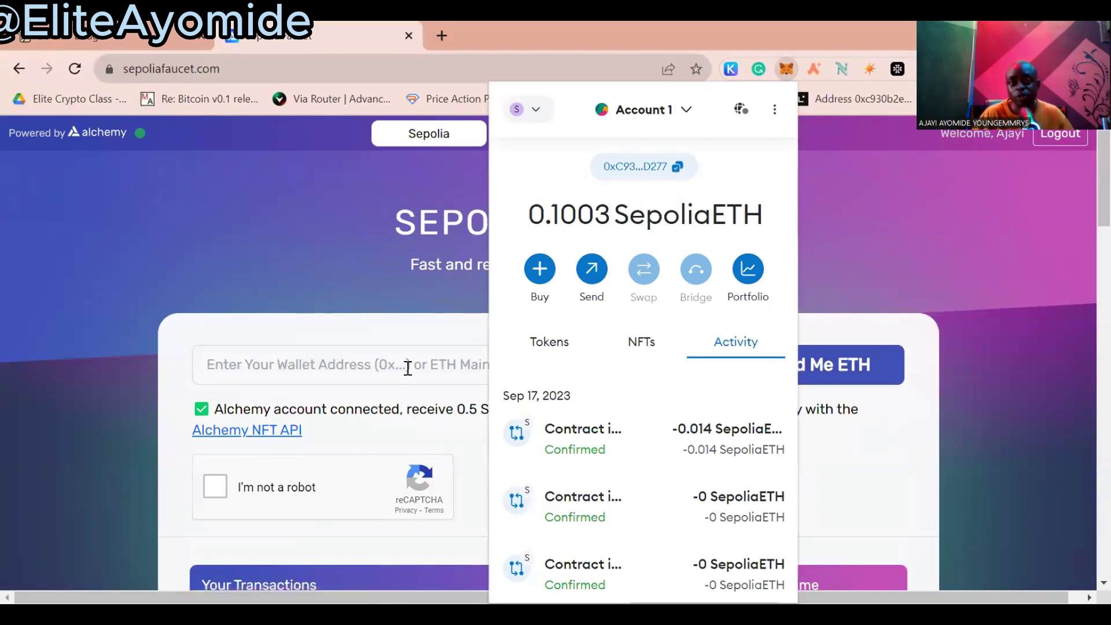
click(678, 167)
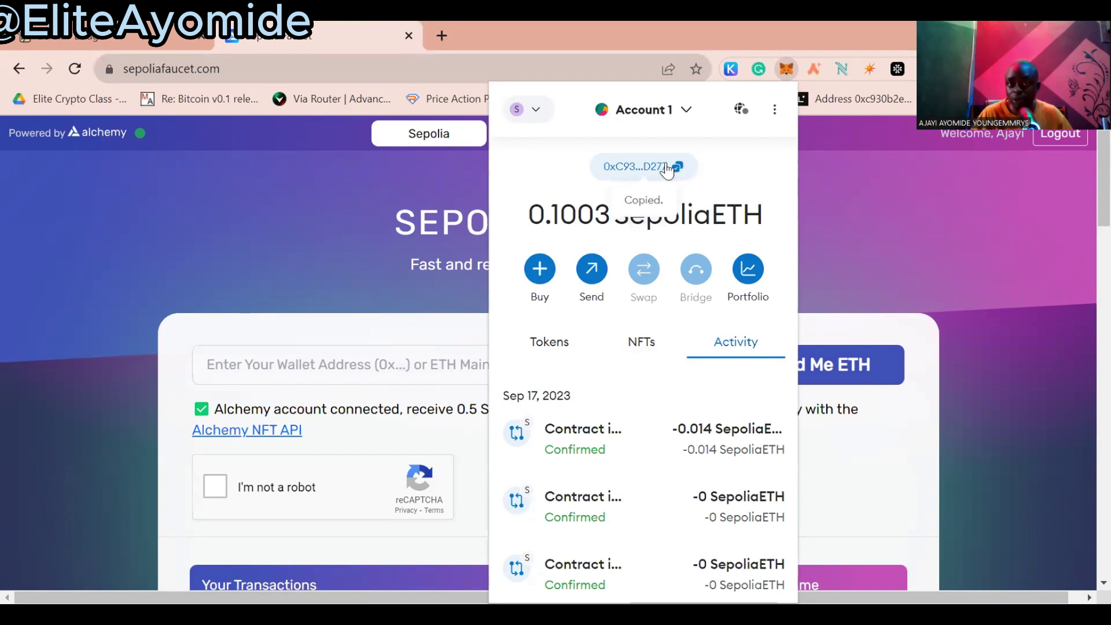
click(404, 363)
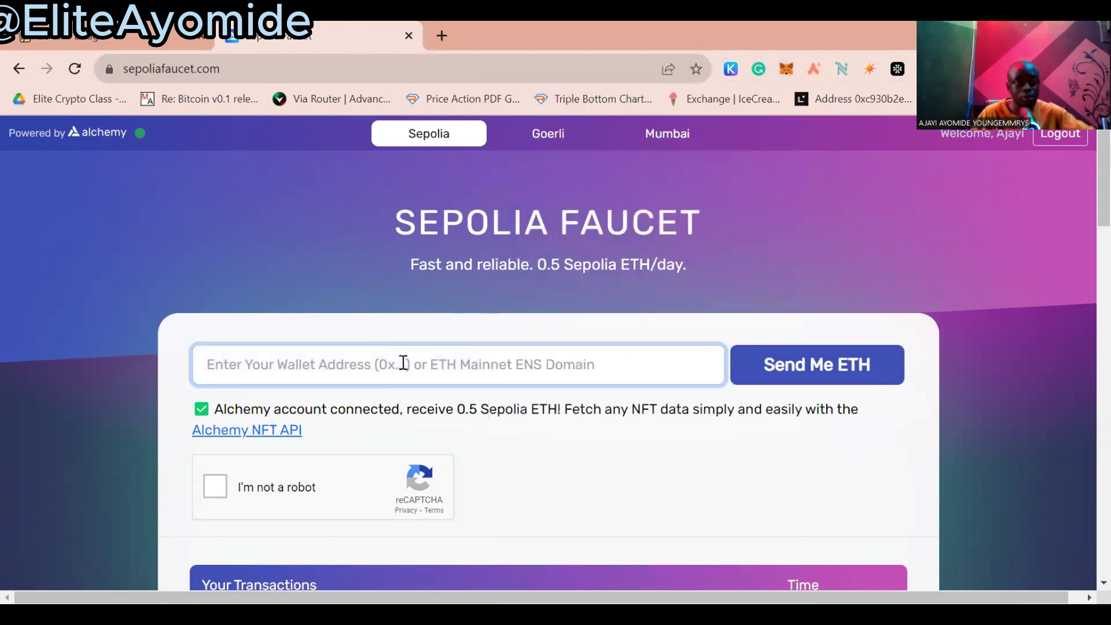
key(ctrl+v)
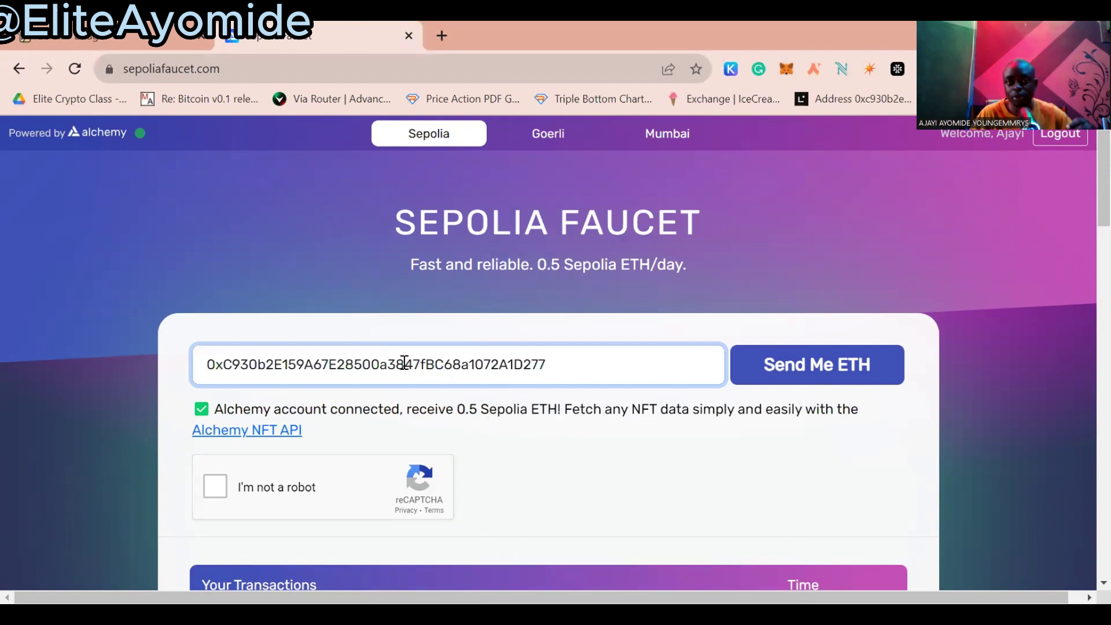
Complete the "I'm not a robot" check and request Sepolia ETH from the faucet.
click(217, 486)
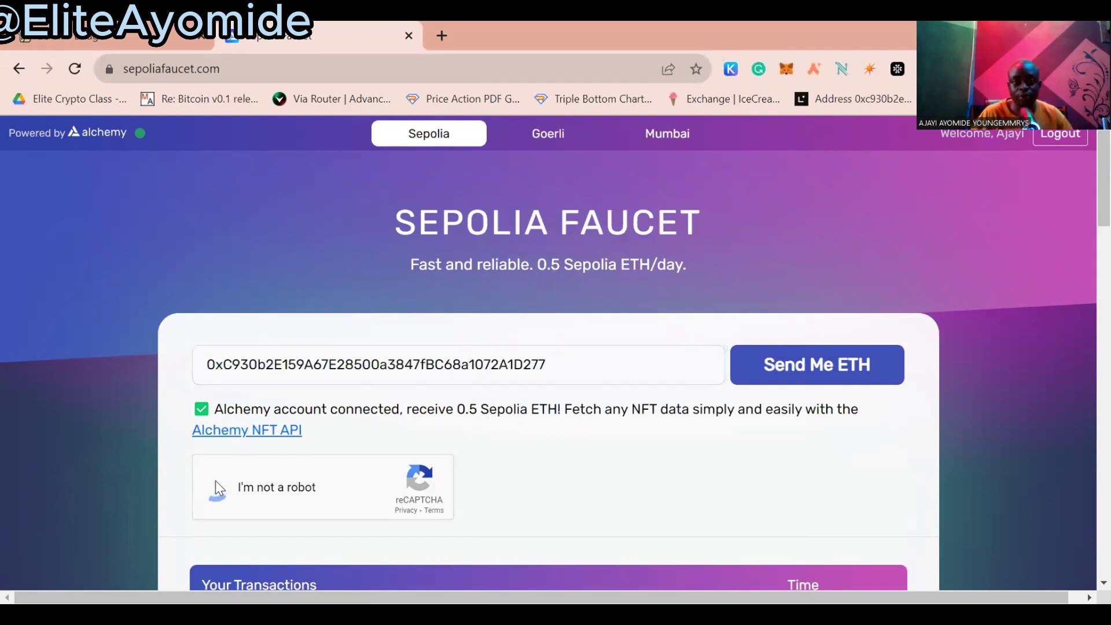
scroll(602, 417, down, 1)
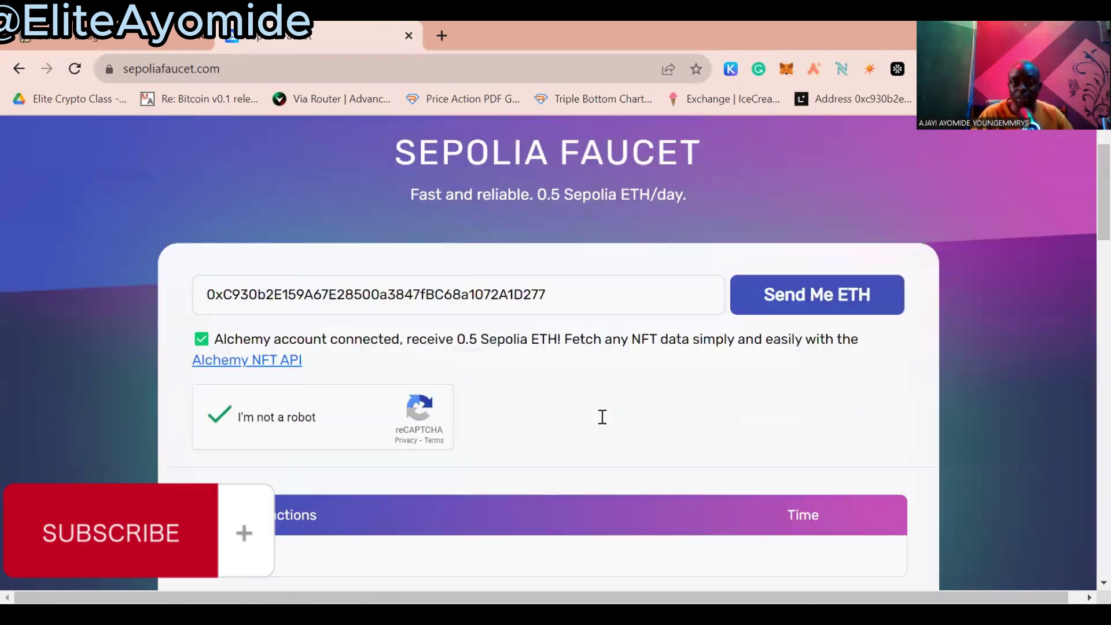
click(849, 288)
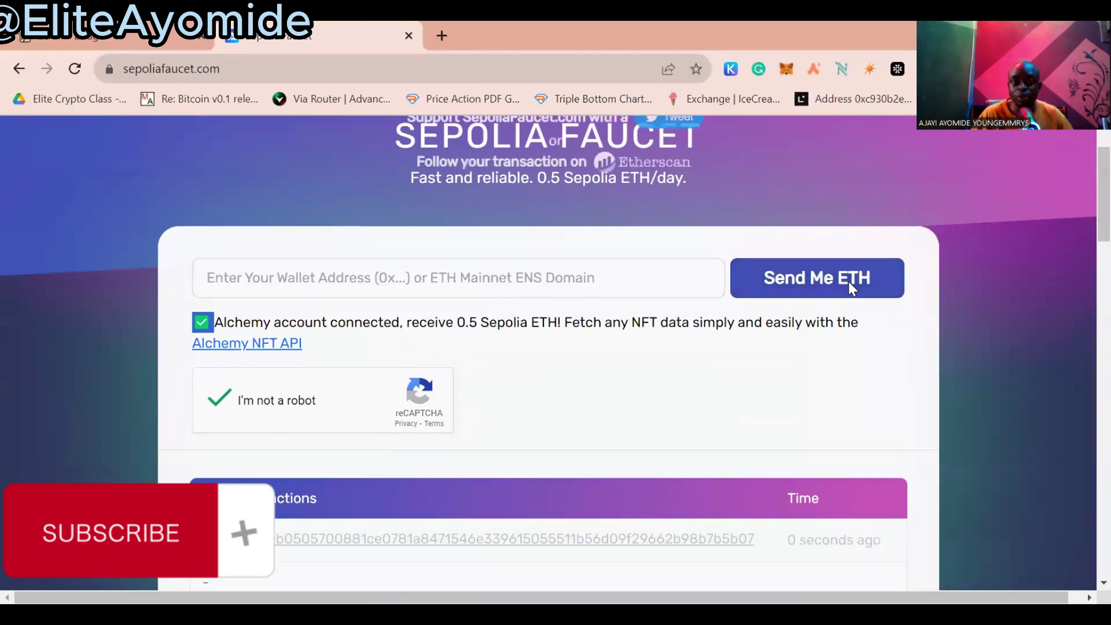
scroll(660, 434, down, 1)
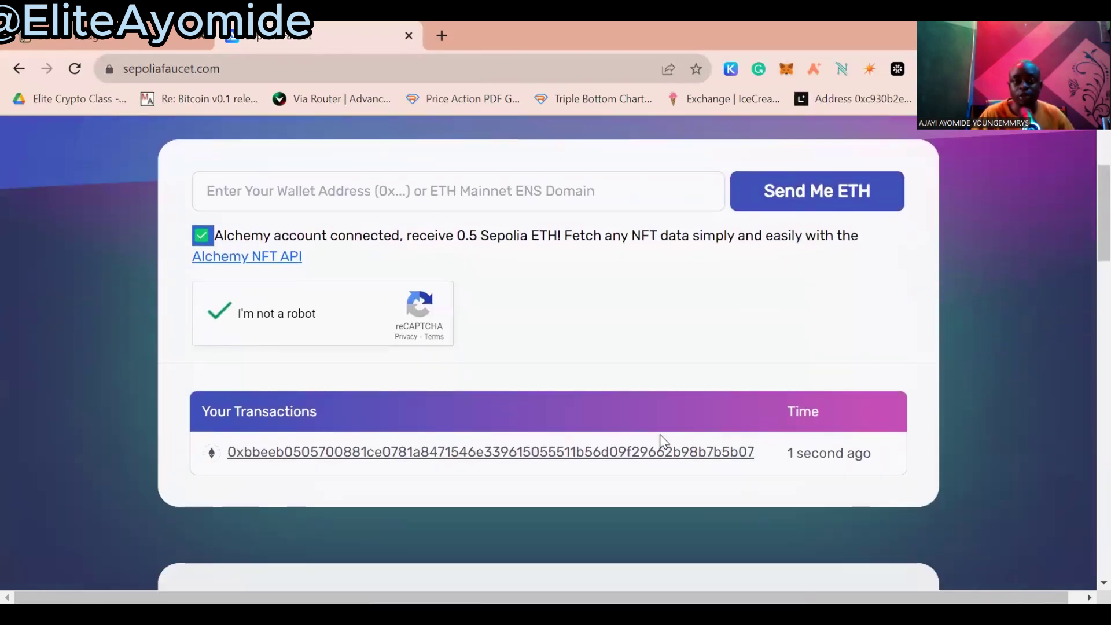
scroll(520, 439, up, 1)
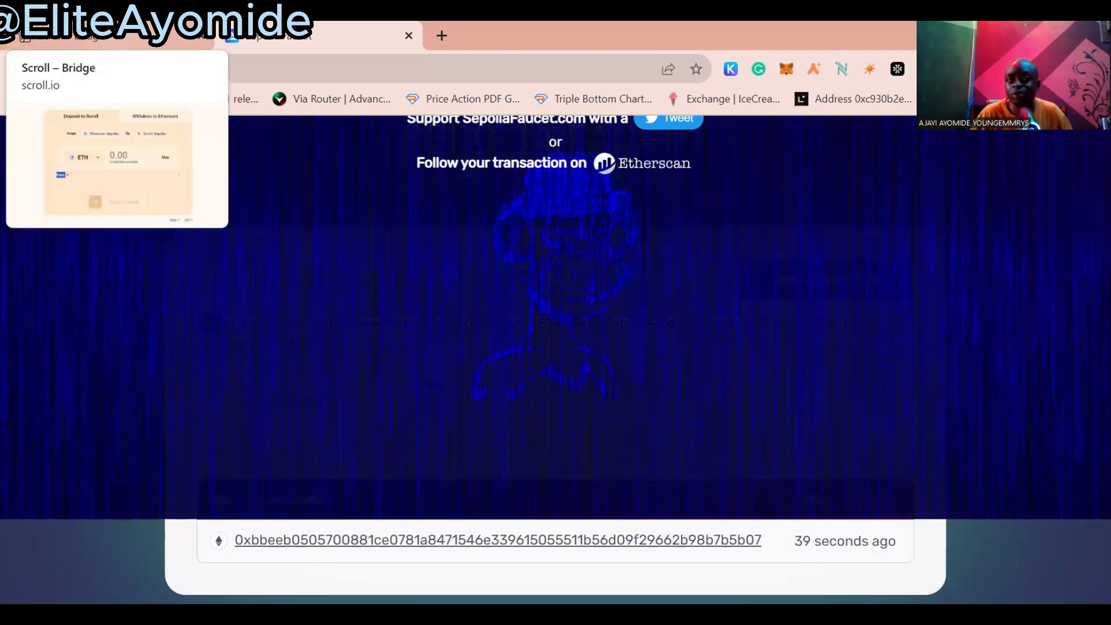
Return to the Scroll bridge page and deposit 0.2 ETH from Ethereum Sepolia to Scroll Sepolia.
click(110, 35)
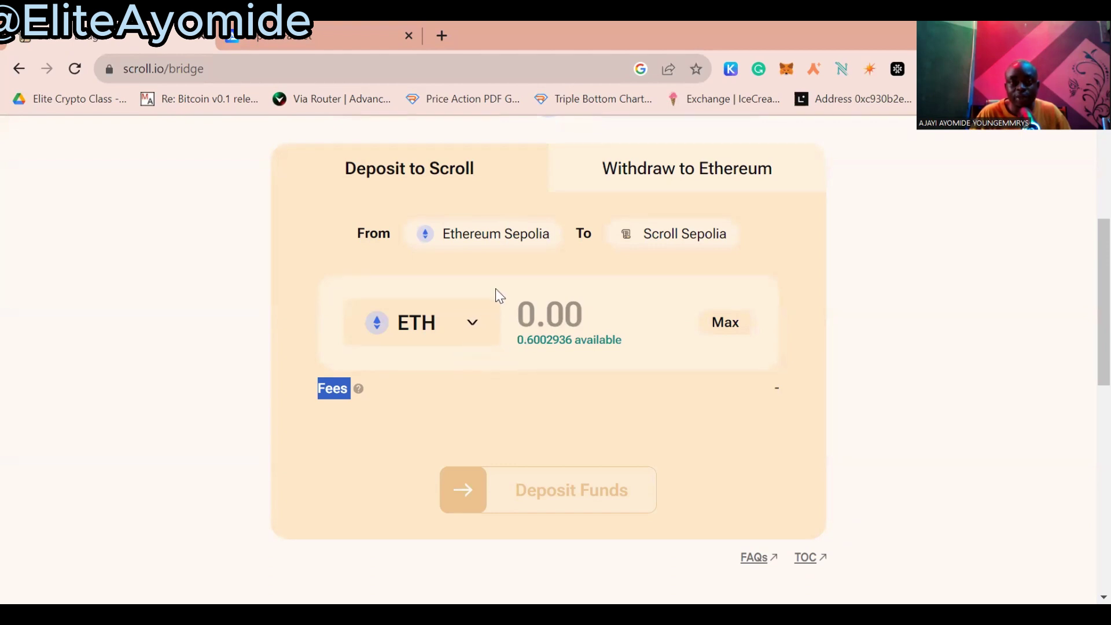
click(541, 311)
scroll(635, 312, up, 5)
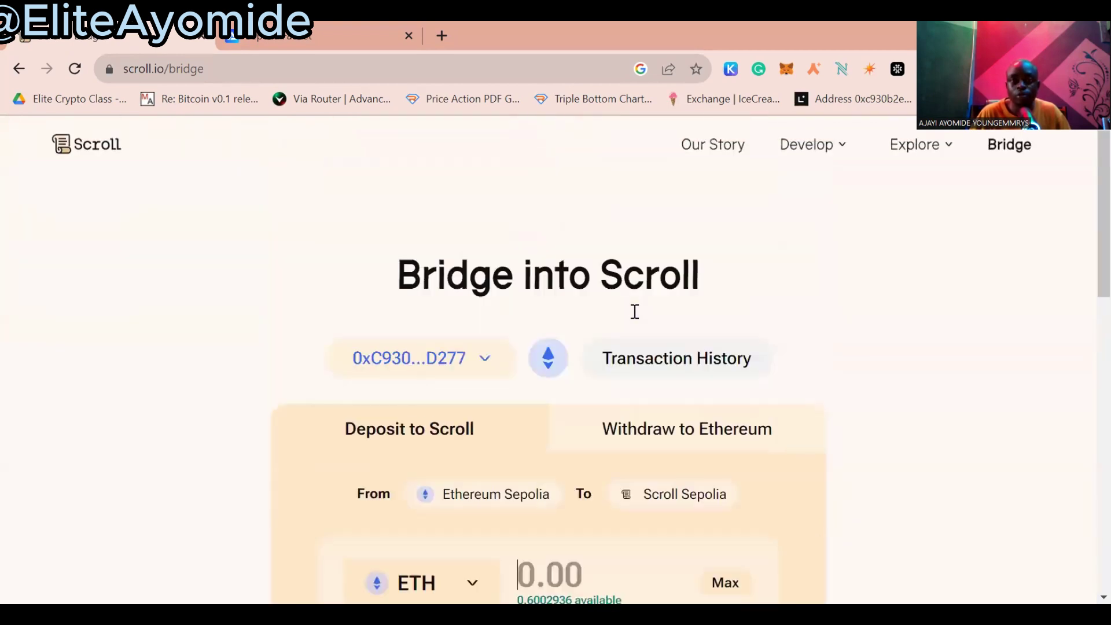
scroll(648, 313, down, 8)
scroll(650, 307, up, 5)
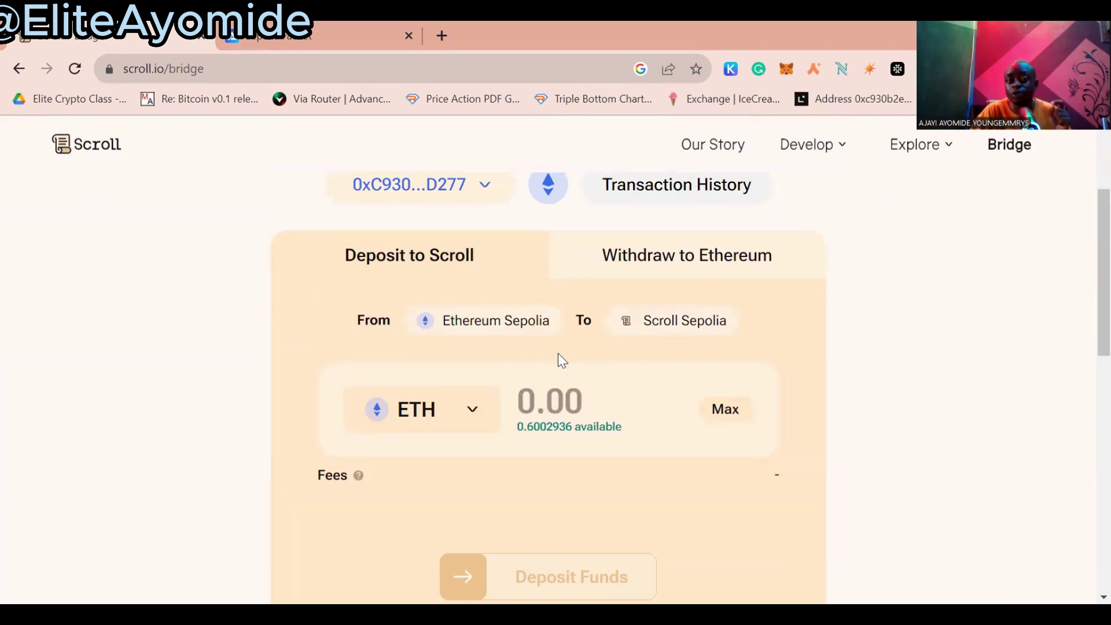
text(0.0)
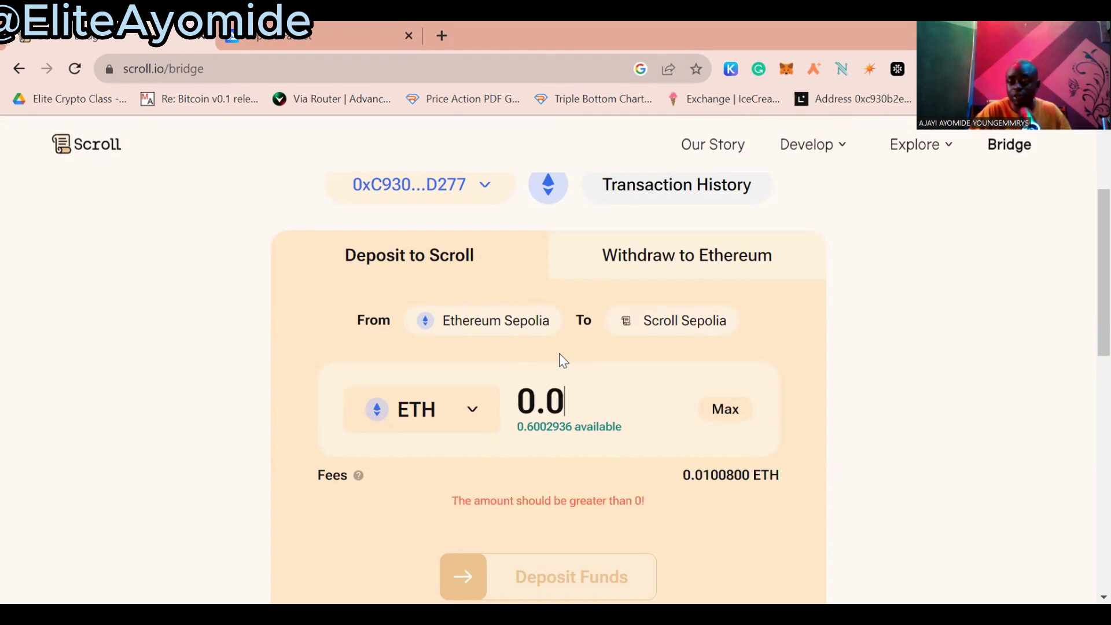
key(BackSpace)
text(2)
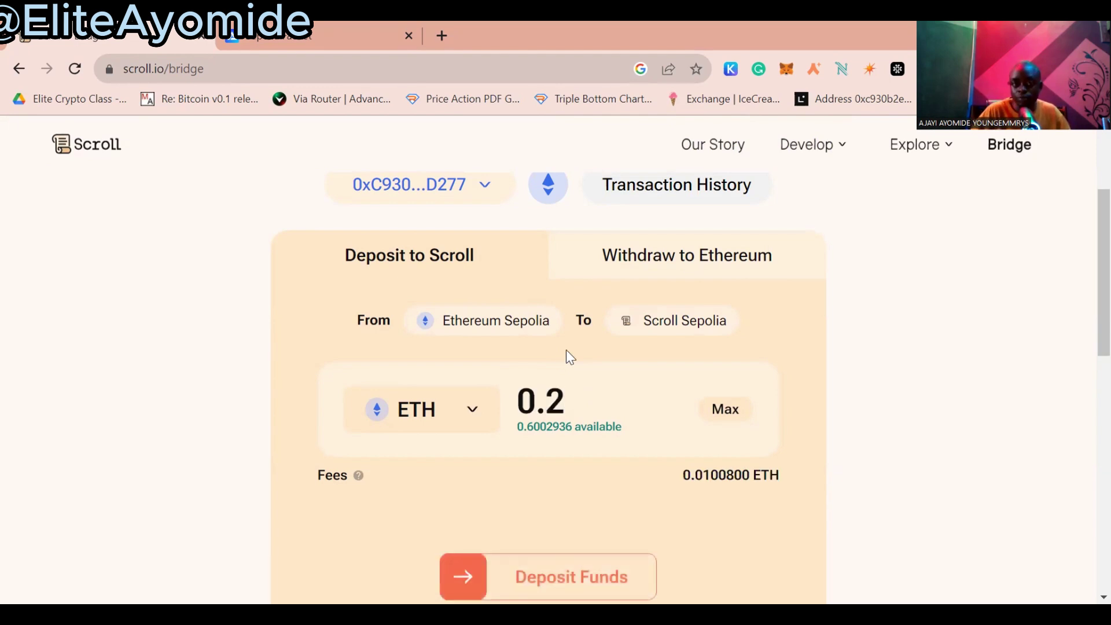
scroll(654, 370, down, 3)
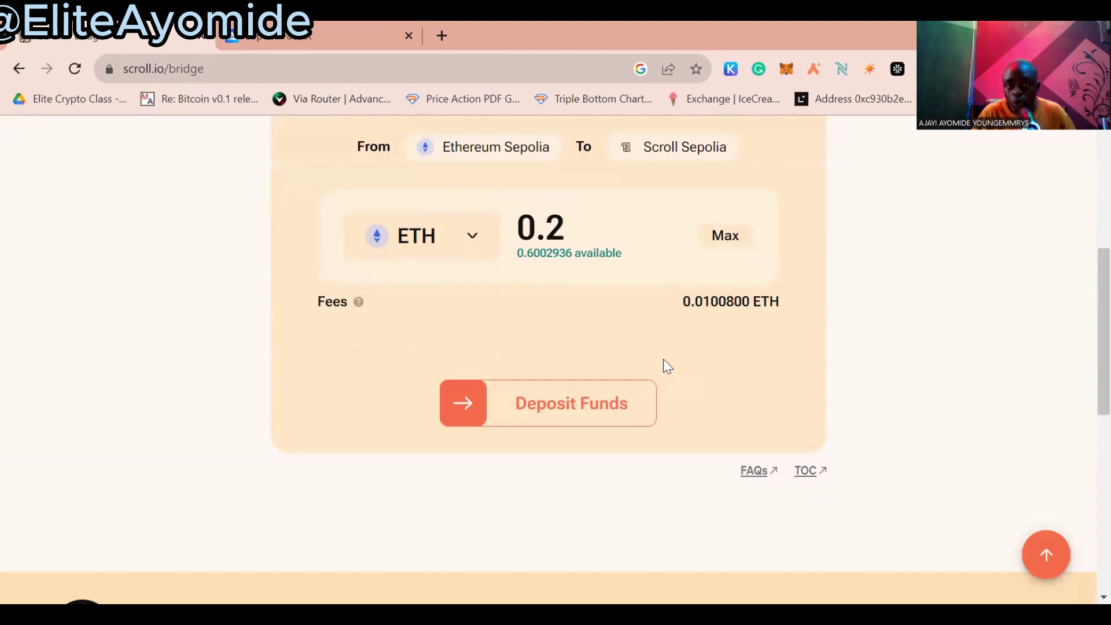
click(501, 413)
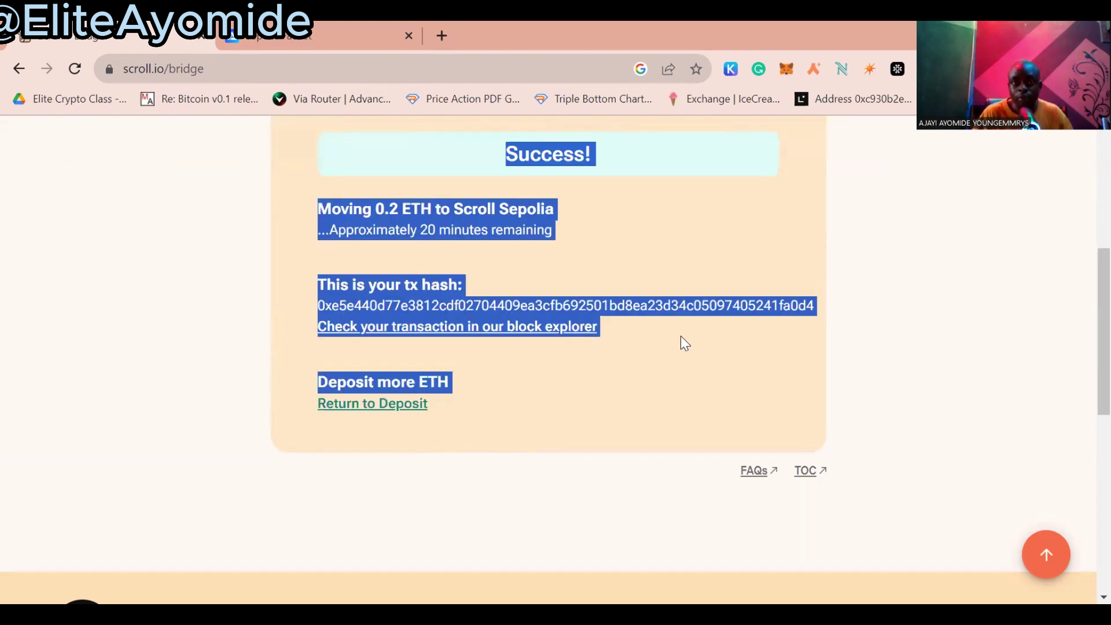
scroll(681, 345, up, 5)
scroll(674, 400, down, 2)
click(696, 416)
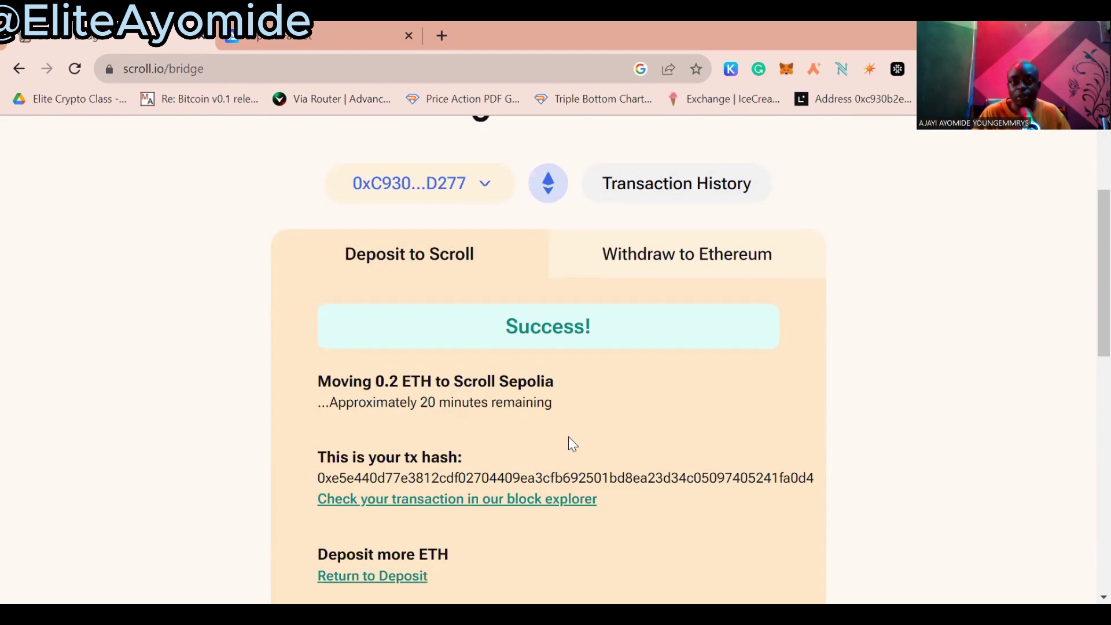
scroll(571, 444, down, 3)
scroll(568, 436, up, 6)
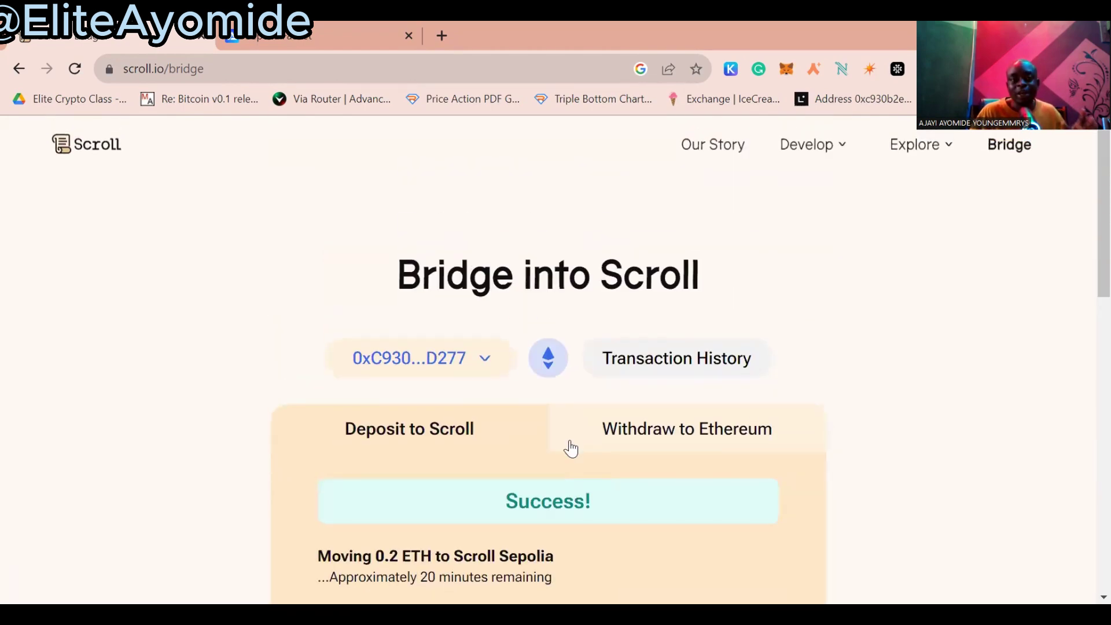
scroll(571, 448, down, 3)
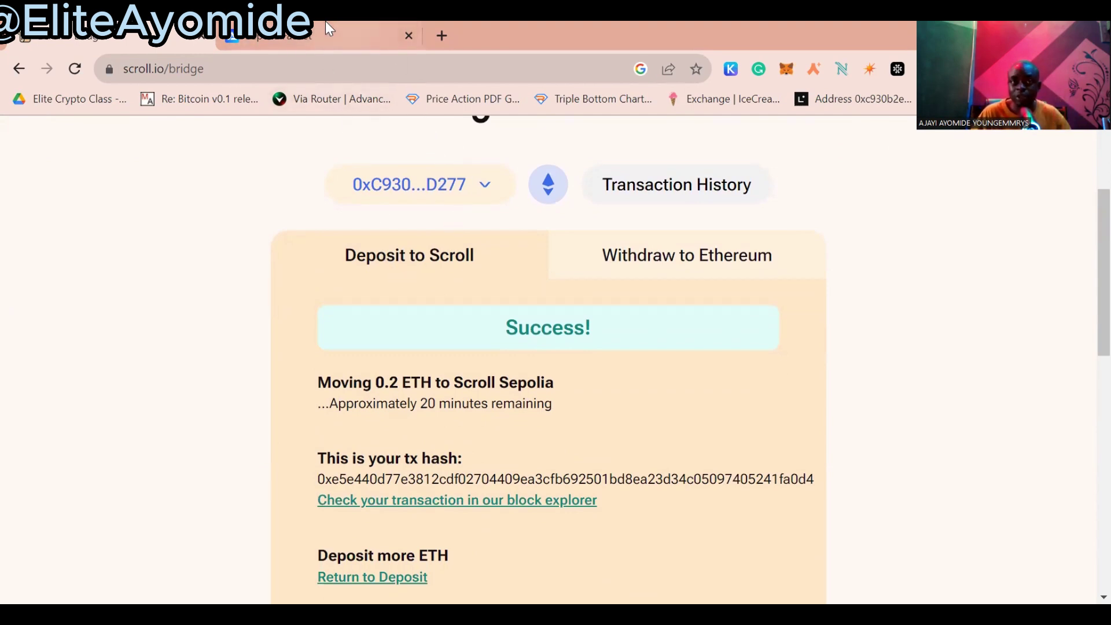
Open the SyncSwap site at syncswap.xyz in a new browser tab.
click(409, 35)
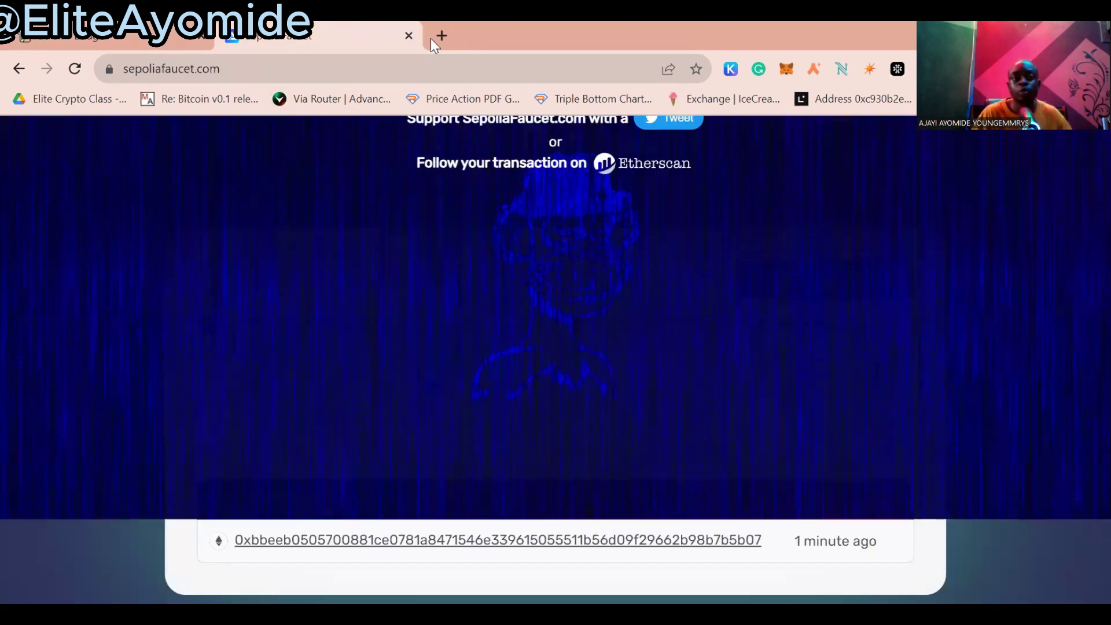
click(441, 36)
click(444, 62)
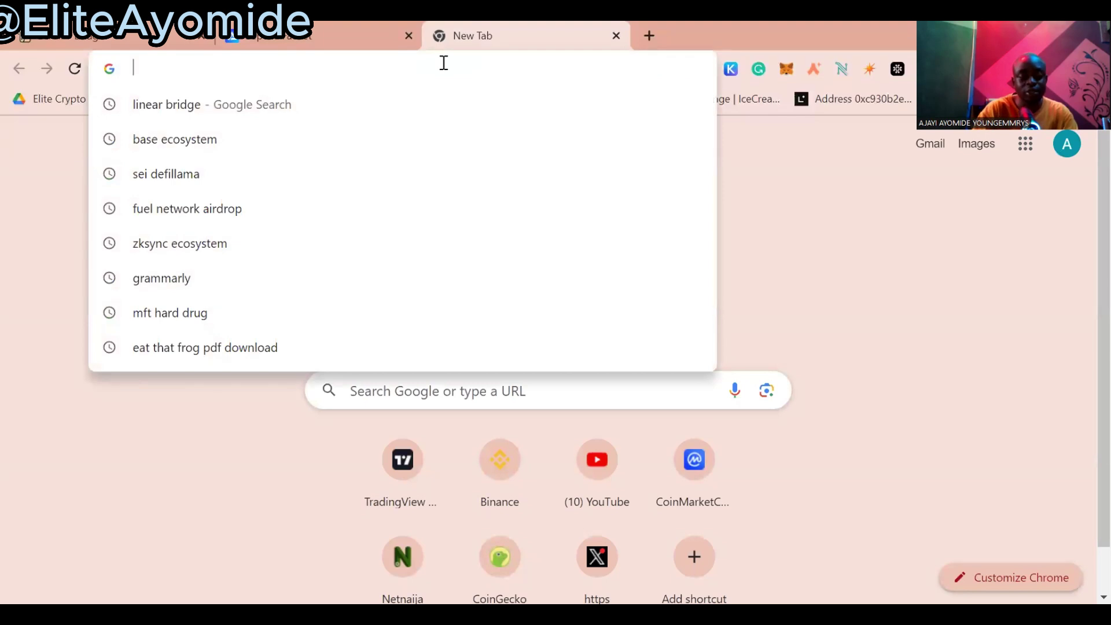
text(syncswap.xyz)
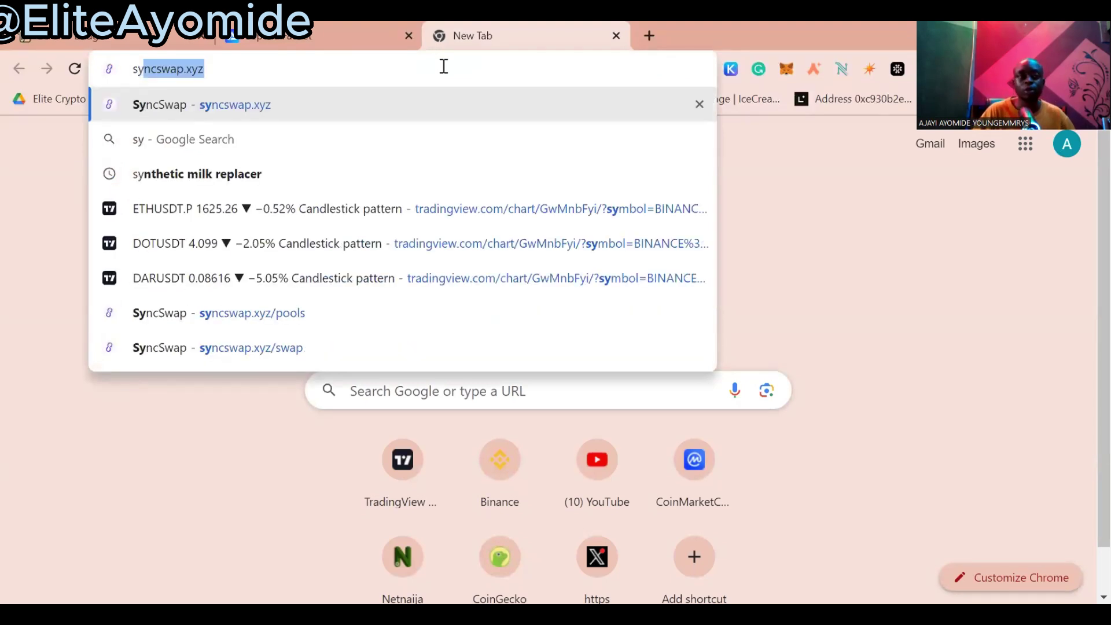
click(447, 108)
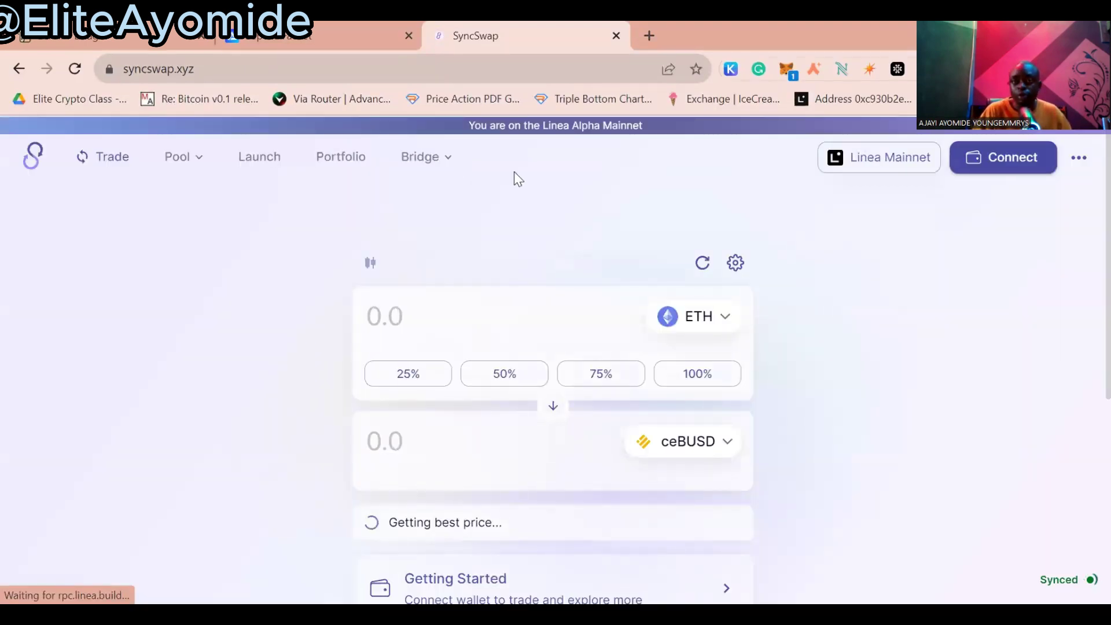
Show all available networks on SyncSwap and select the Scroll Alpha testnet.
click(911, 173)
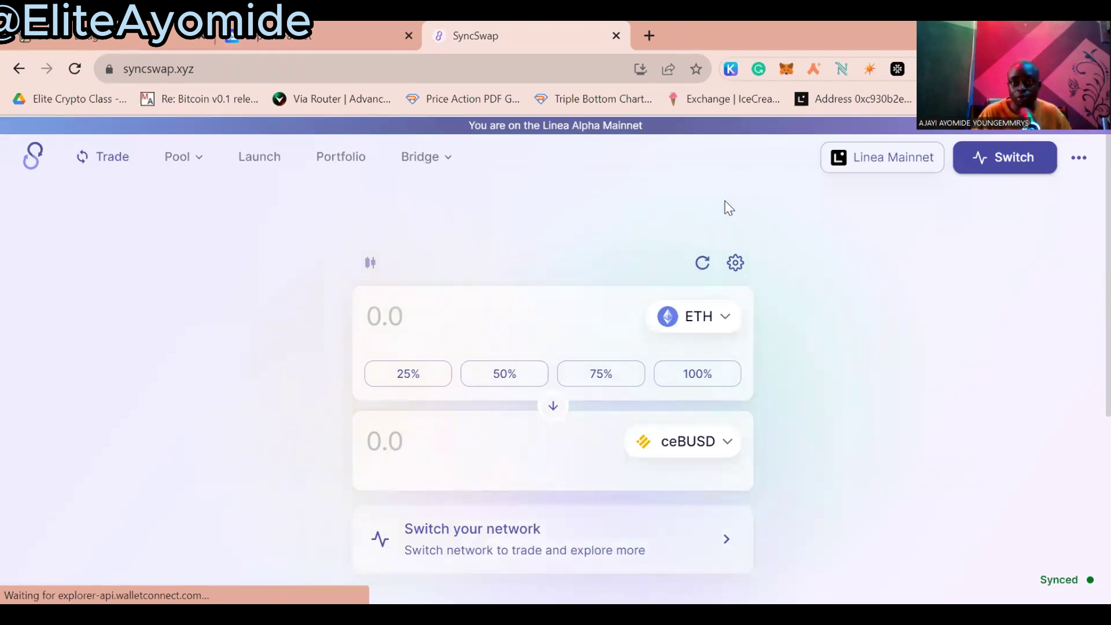
click(878, 171)
click(878, 170)
click(876, 172)
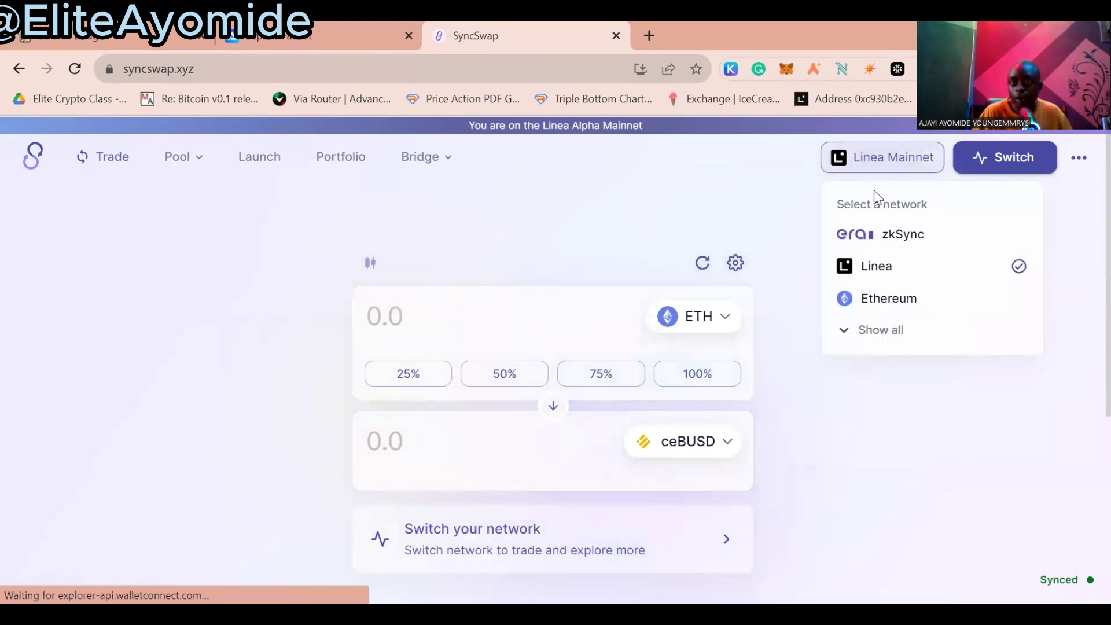
click(888, 331)
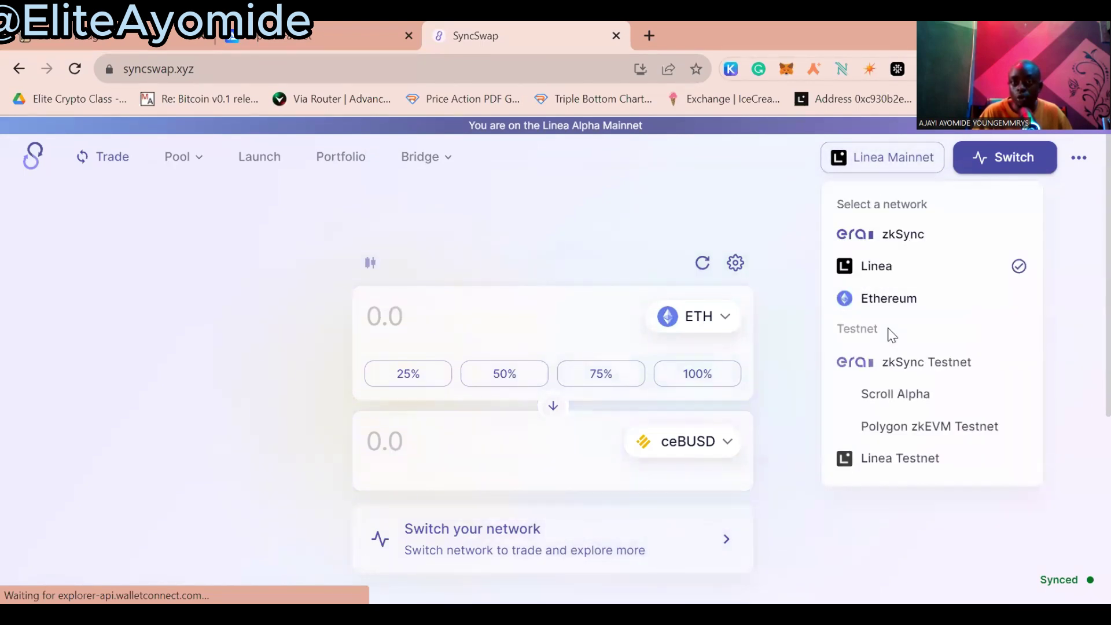
click(879, 396)
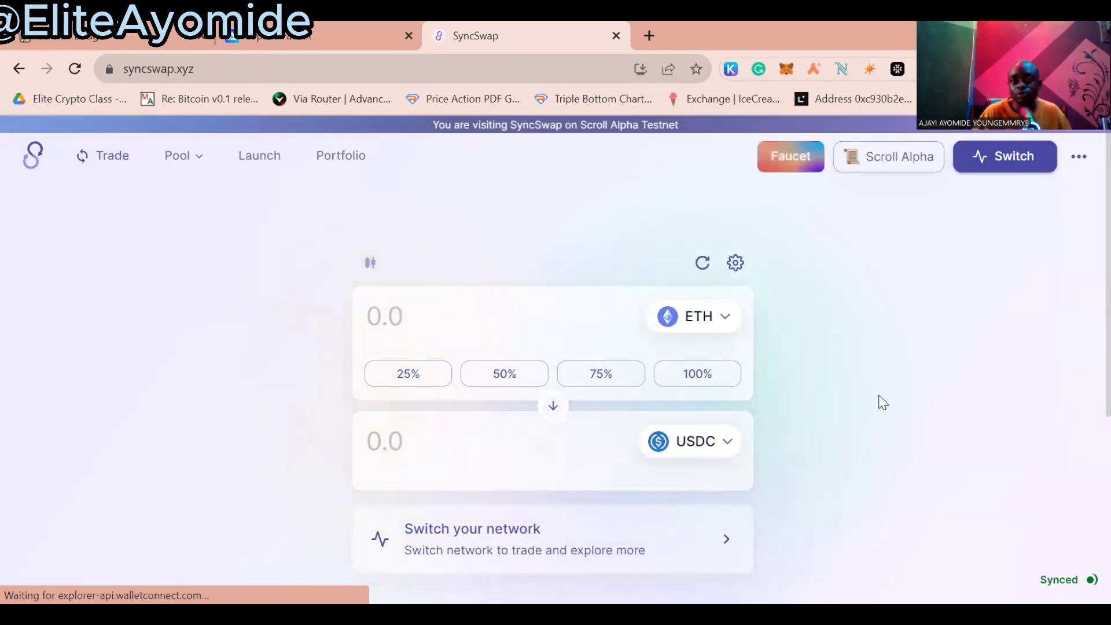
Switch the connected wallet to the Scroll Alpha Testnet network.
click(1023, 160)
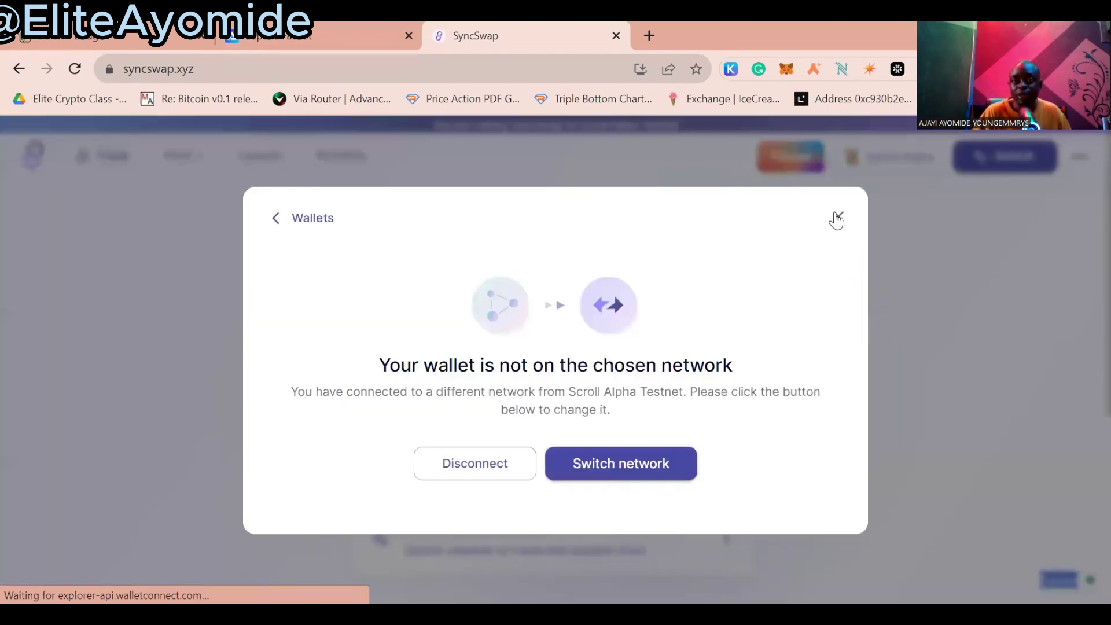
click(838, 215)
click(995, 163)
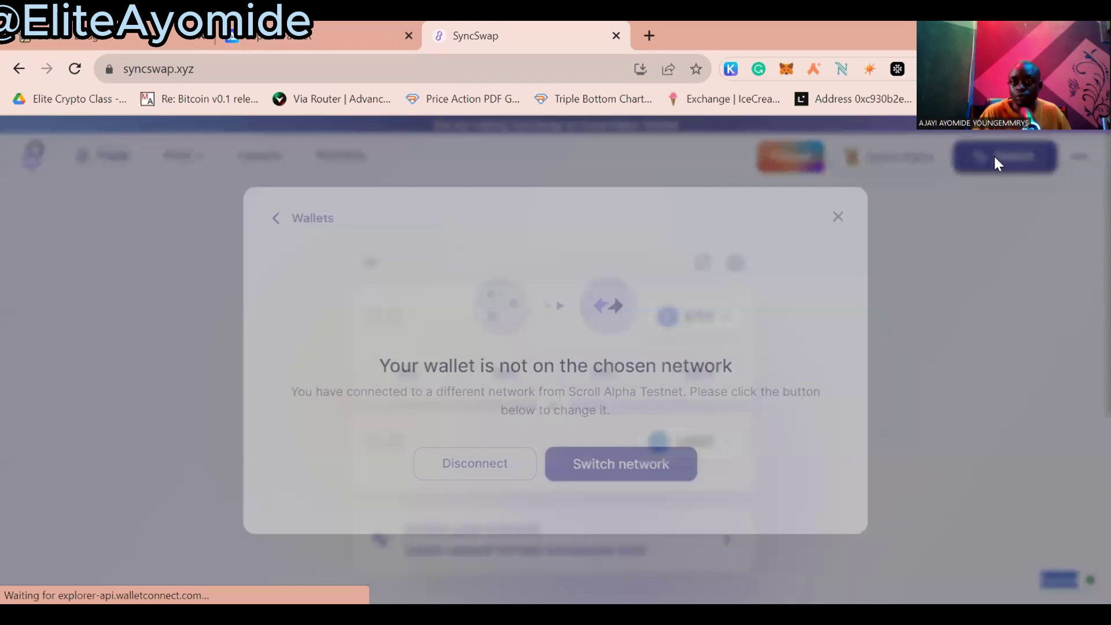
click(616, 469)
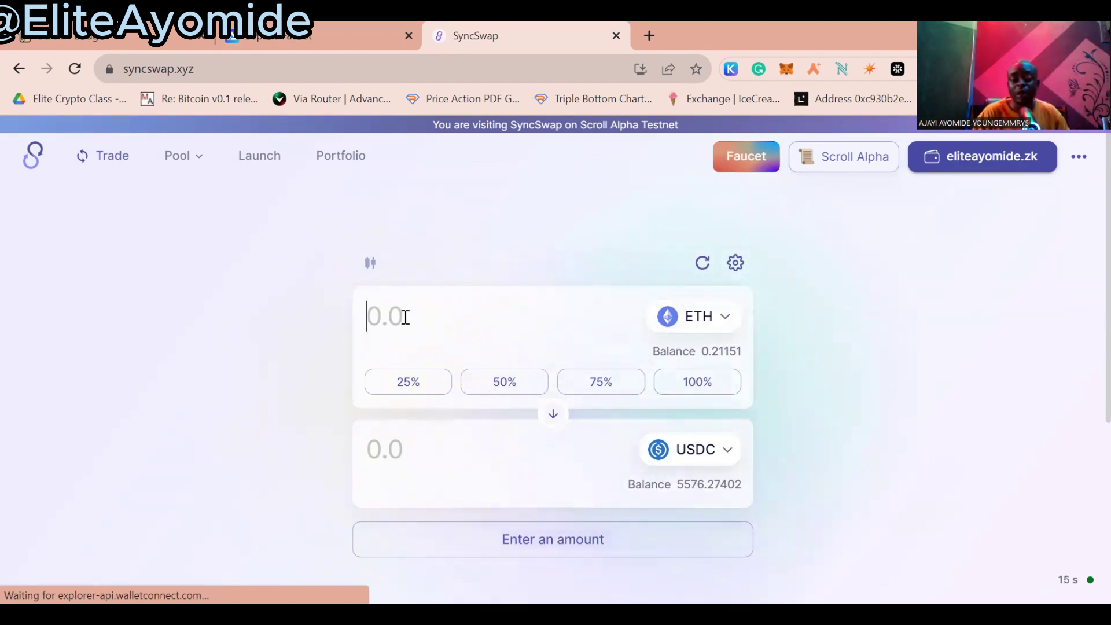
Swap 0.01 ETH for USDC on Scroll Alpha and close the submission notice.
text(0.01)
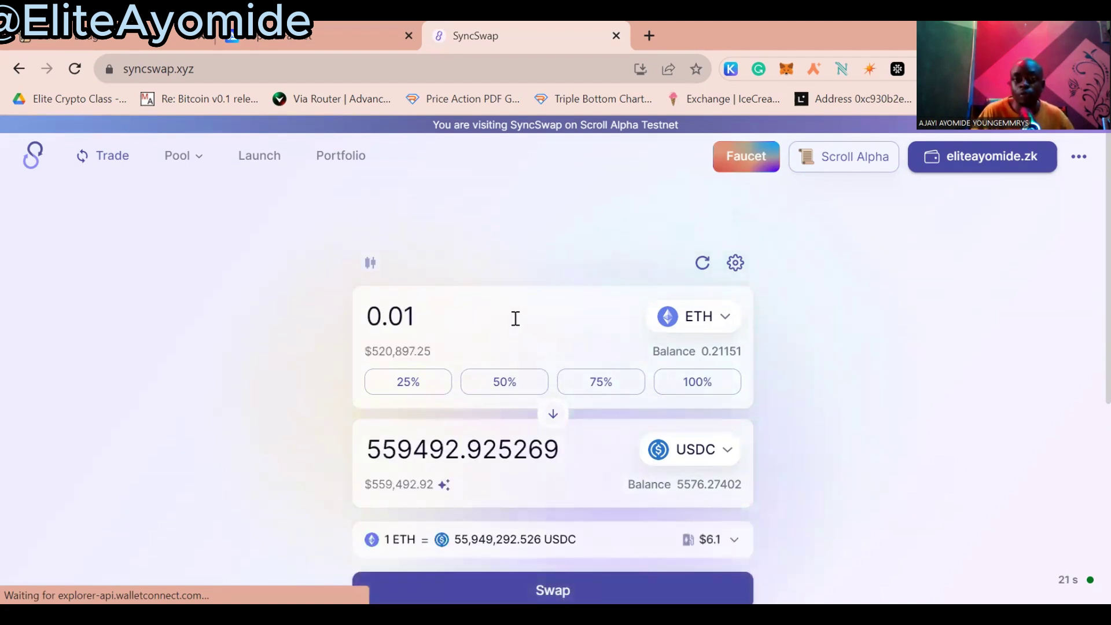
scroll(513, 318, down, 4)
scroll(449, 325, up, 3)
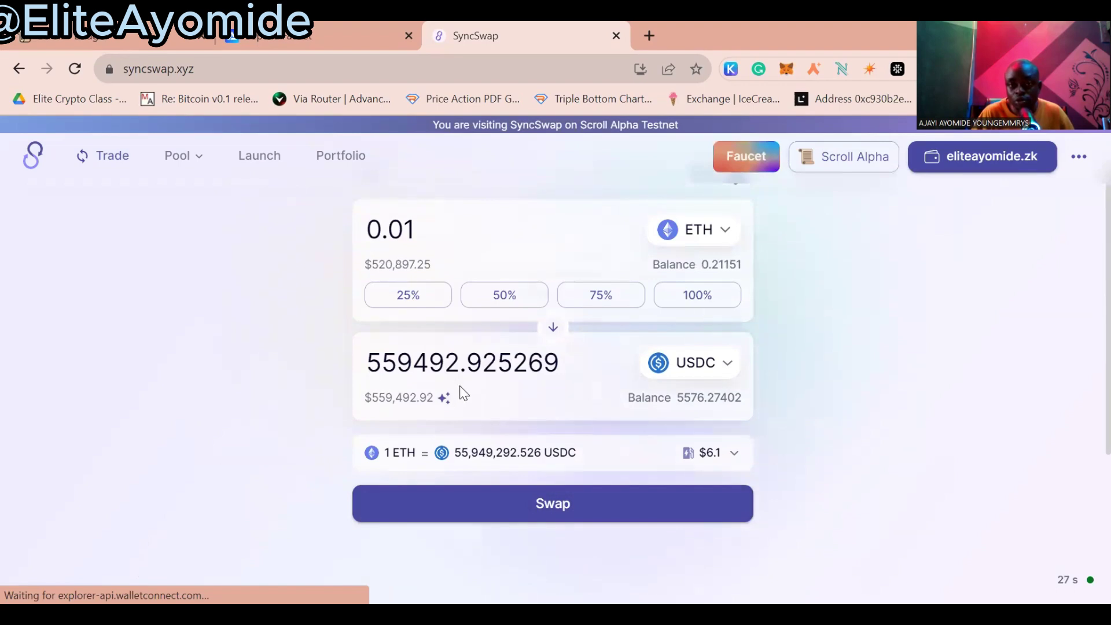
click(550, 509)
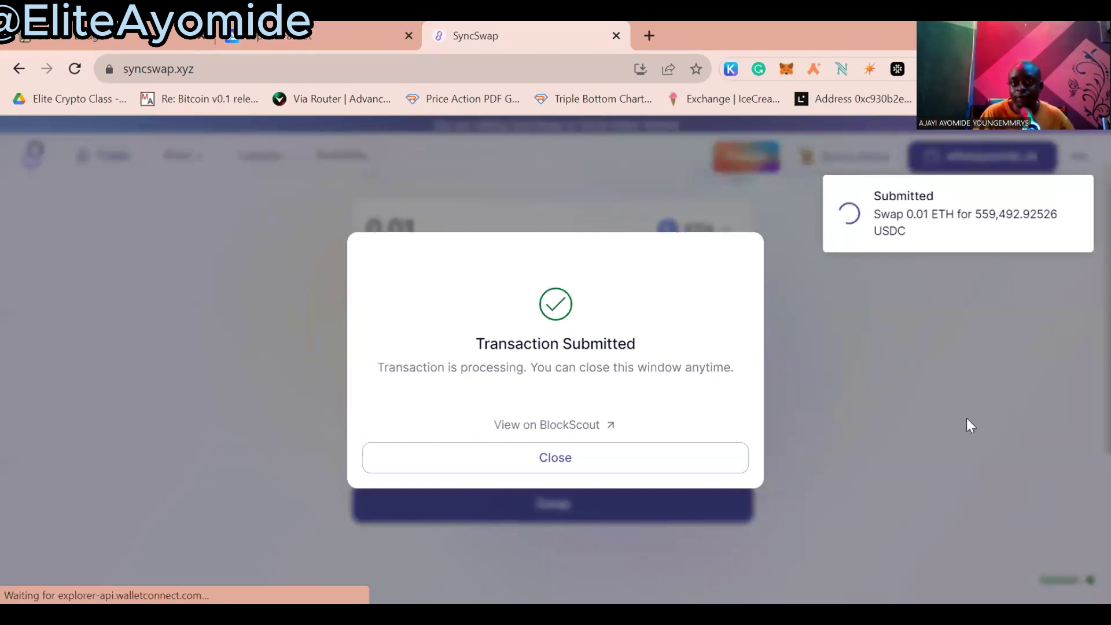
click(641, 469)
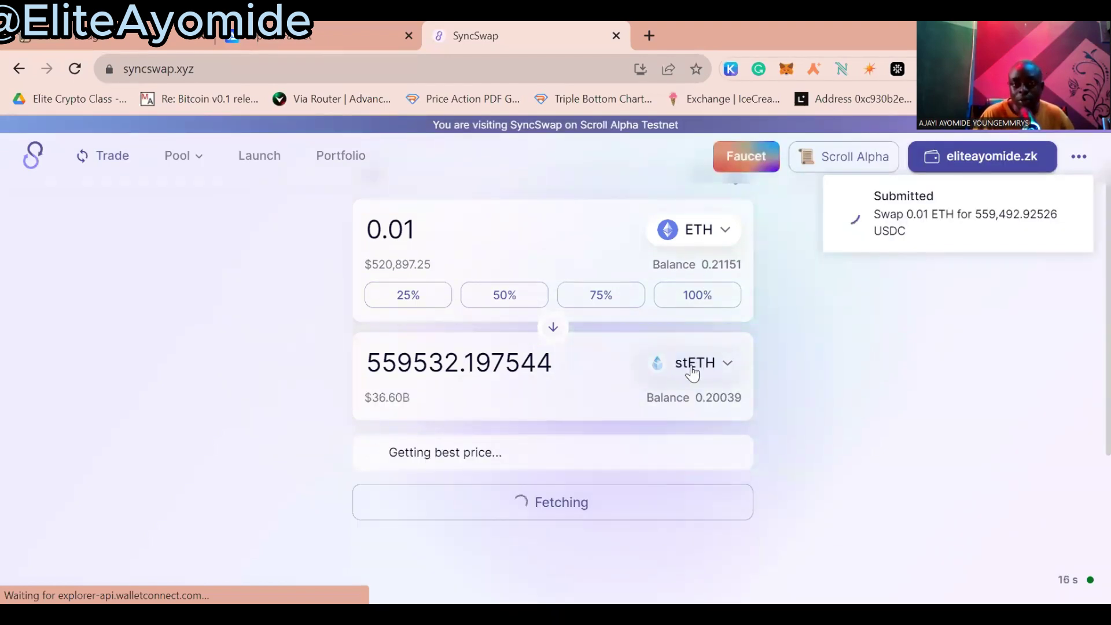
Try to swap ETH for stETH on Scroll Alpha.
double_click(445, 231)
scroll(445, 231, down, 5)
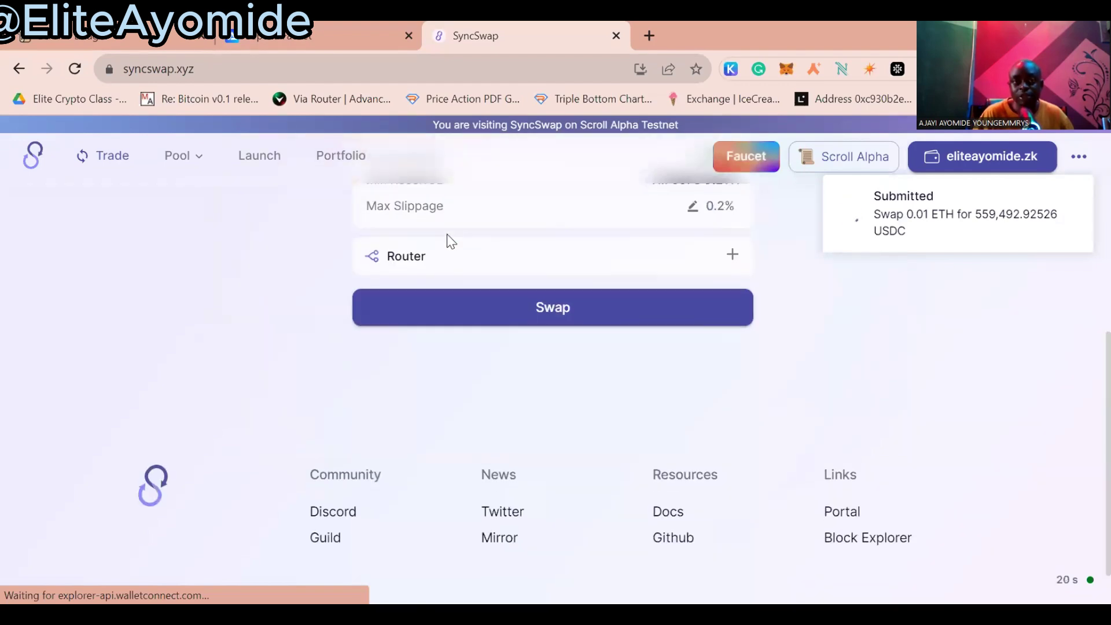
click(488, 330)
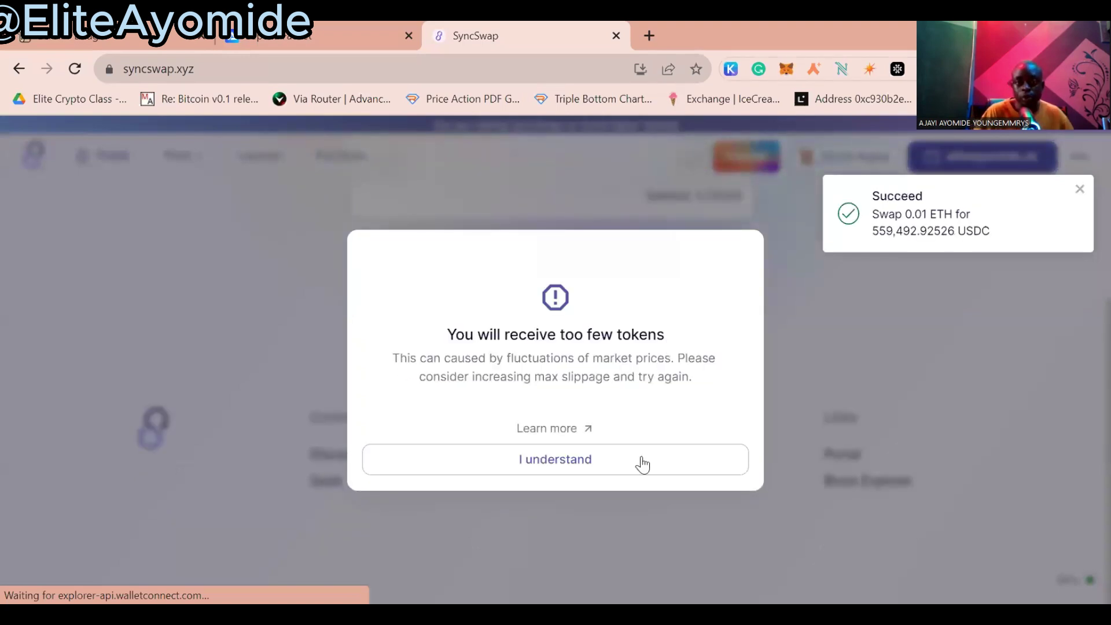
click(643, 461)
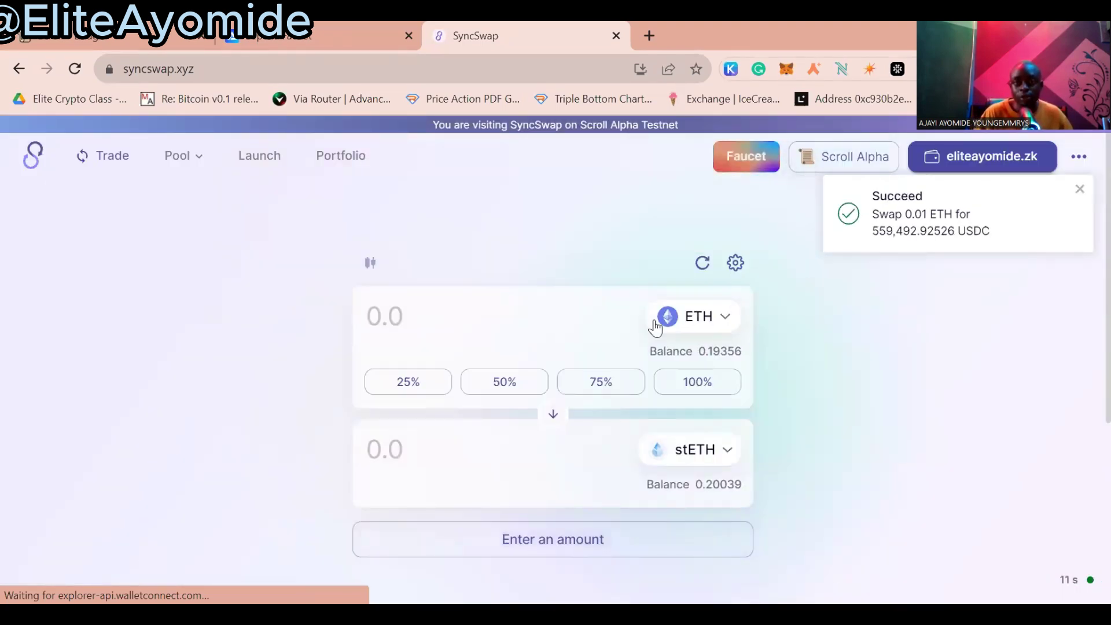
Reverse the swap direction and swap 0.001 stETH for ETH, unlocking stETH for the transaction.
click(479, 318)
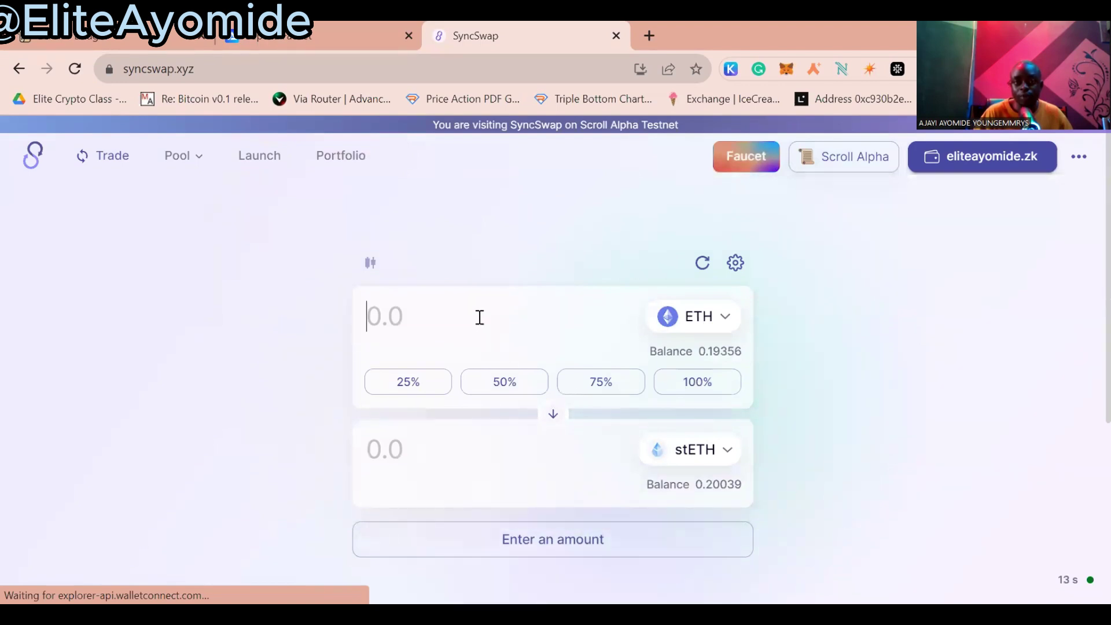
click(552, 415)
text(0.001)
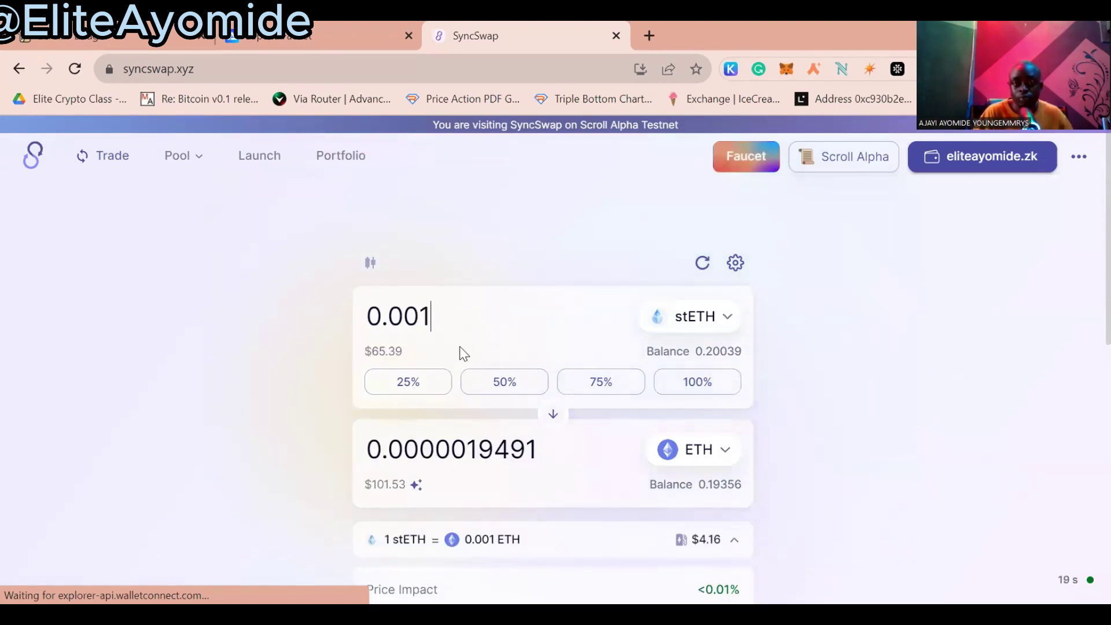
scroll(459, 347, down, 6)
click(524, 372)
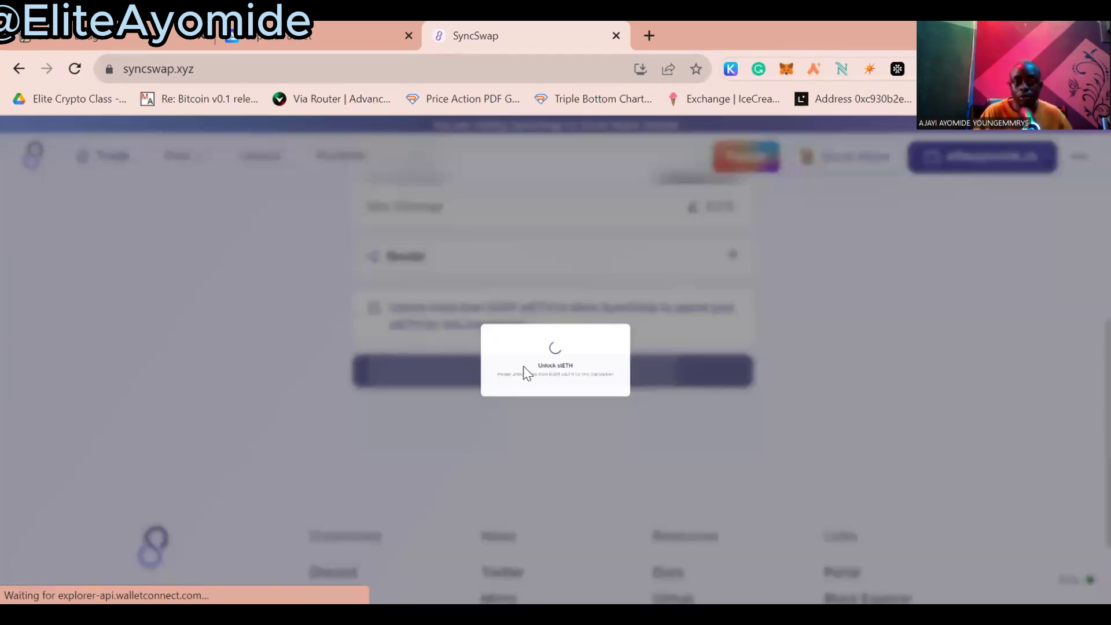
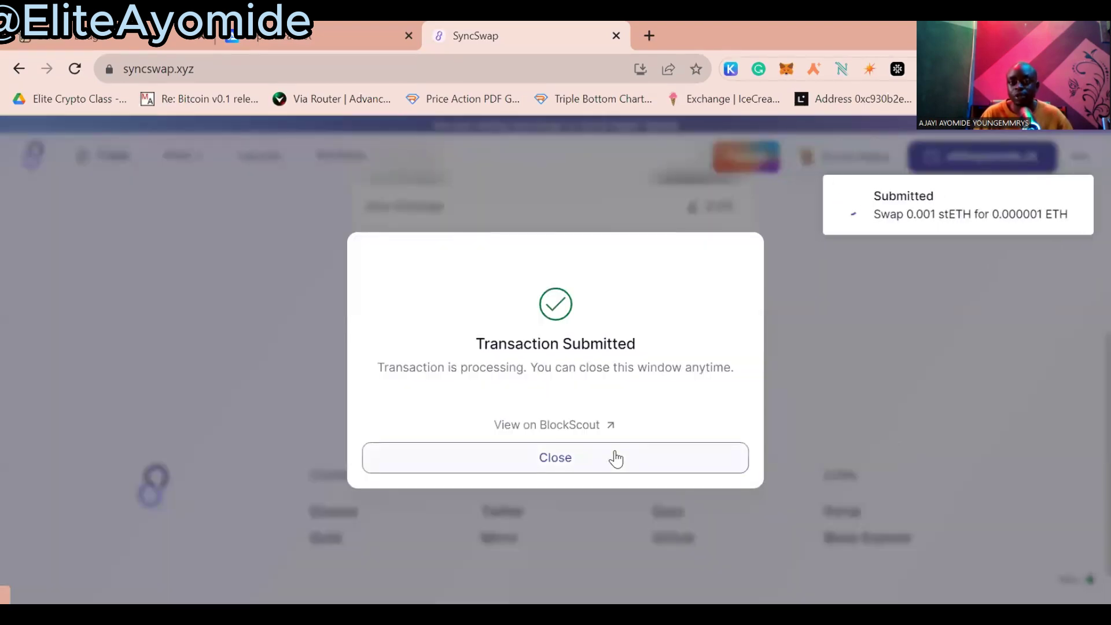
Open the submitted stETH swap on BlockScout and examine its transaction details, including status, tokens transferred and fees.
click(567, 428)
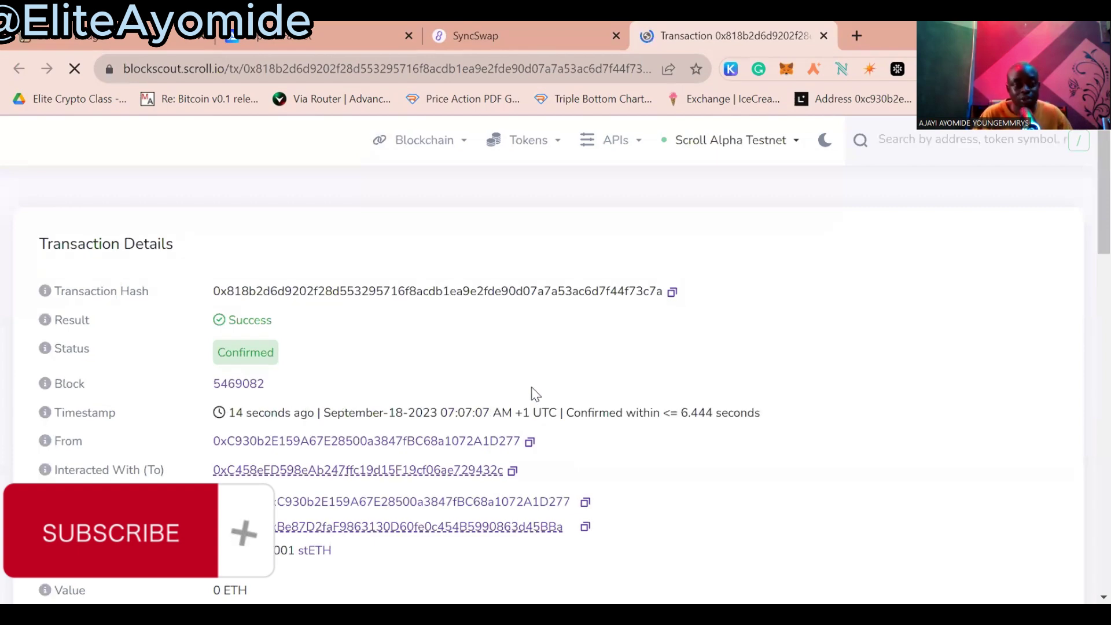
scroll(558, 354, down, 6)
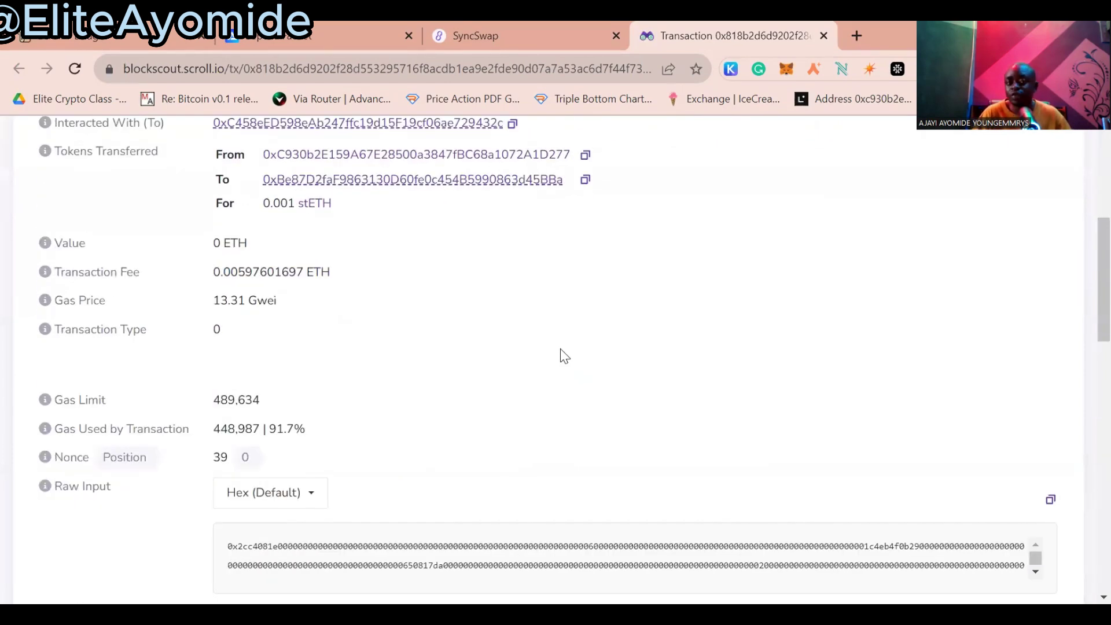
scroll(561, 360, down, 3)
scroll(487, 183, up, 7)
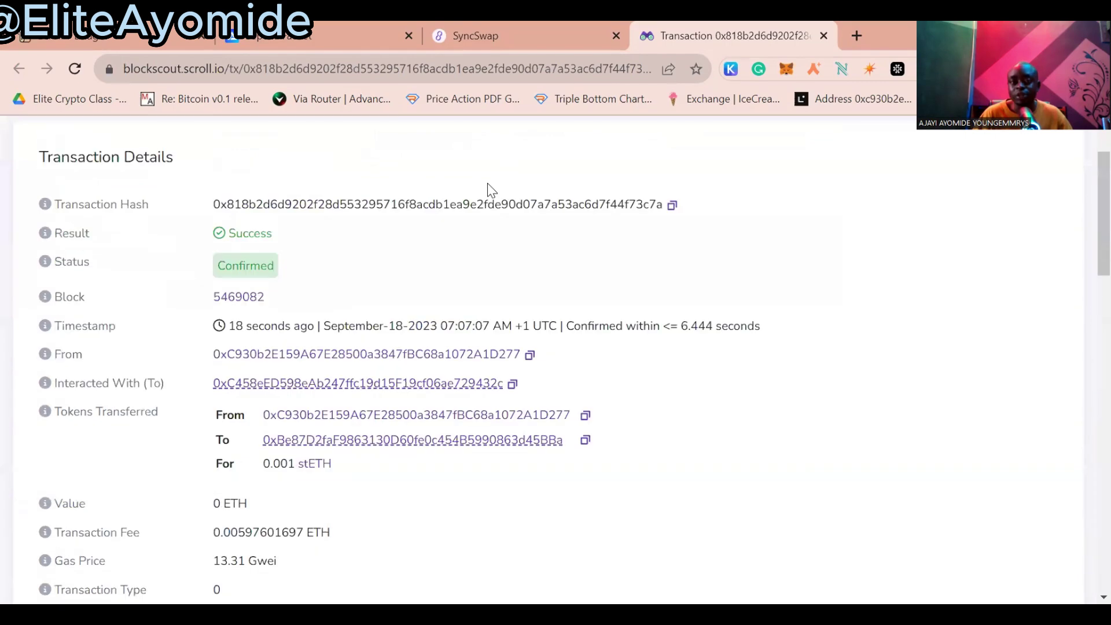
scroll(488, 183, down, 6)
scroll(487, 183, up, 6)
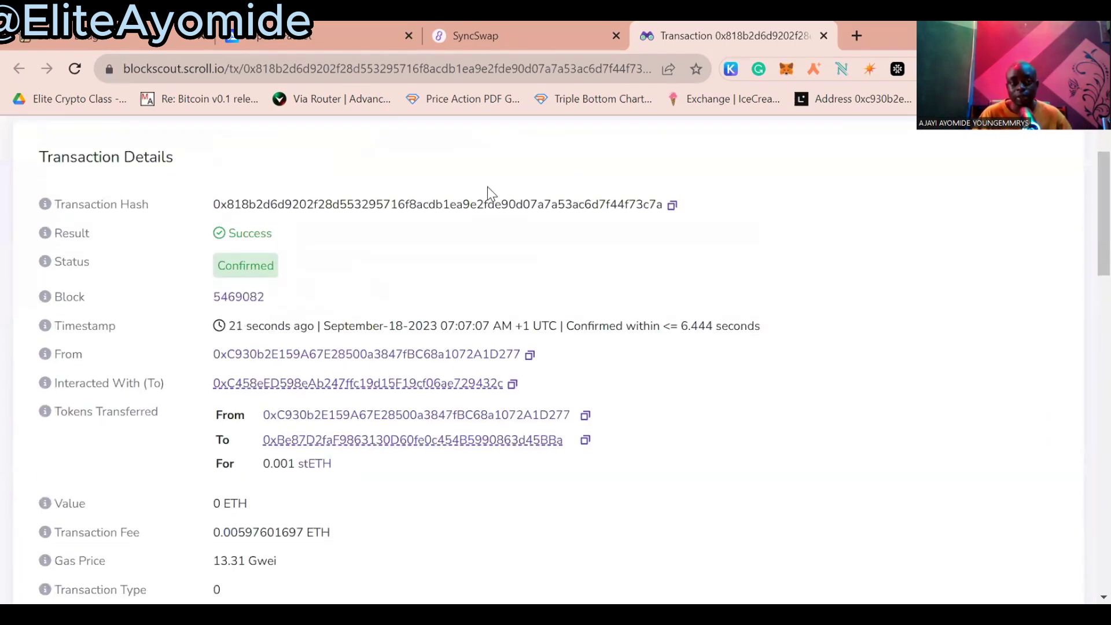
scroll(487, 187, up, 1)
scroll(492, 199, down, 2)
scroll(493, 200, down, 4)
scroll(223, 298, up, 1)
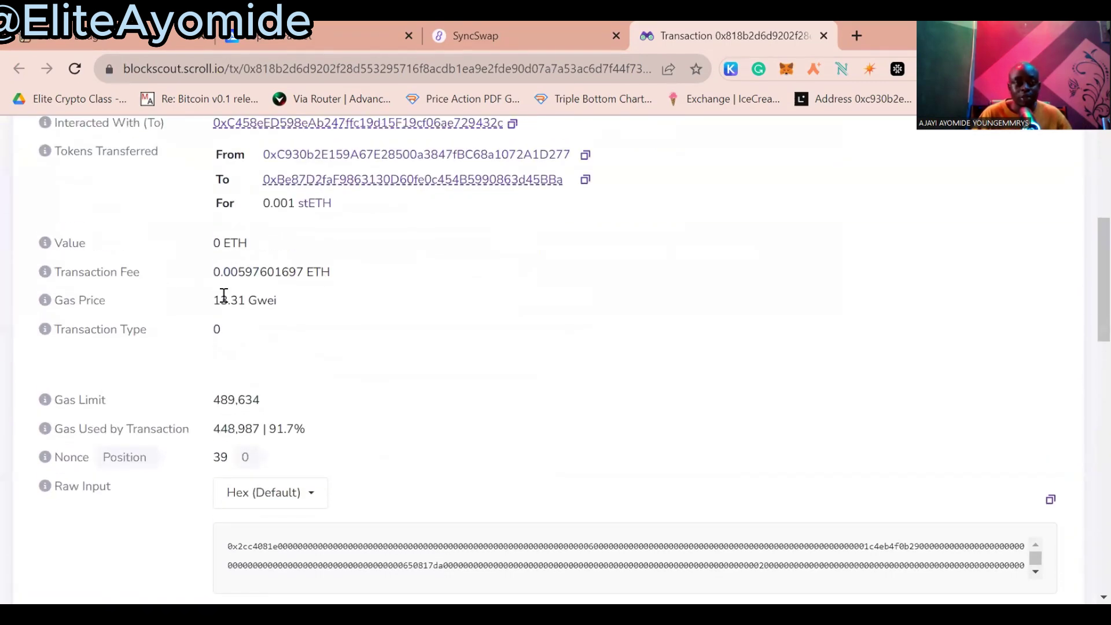
Check the transaction's nonce to see the number of transactions sent from the wallet, and return to SyncSwap.
scroll(228, 322, down, 1)
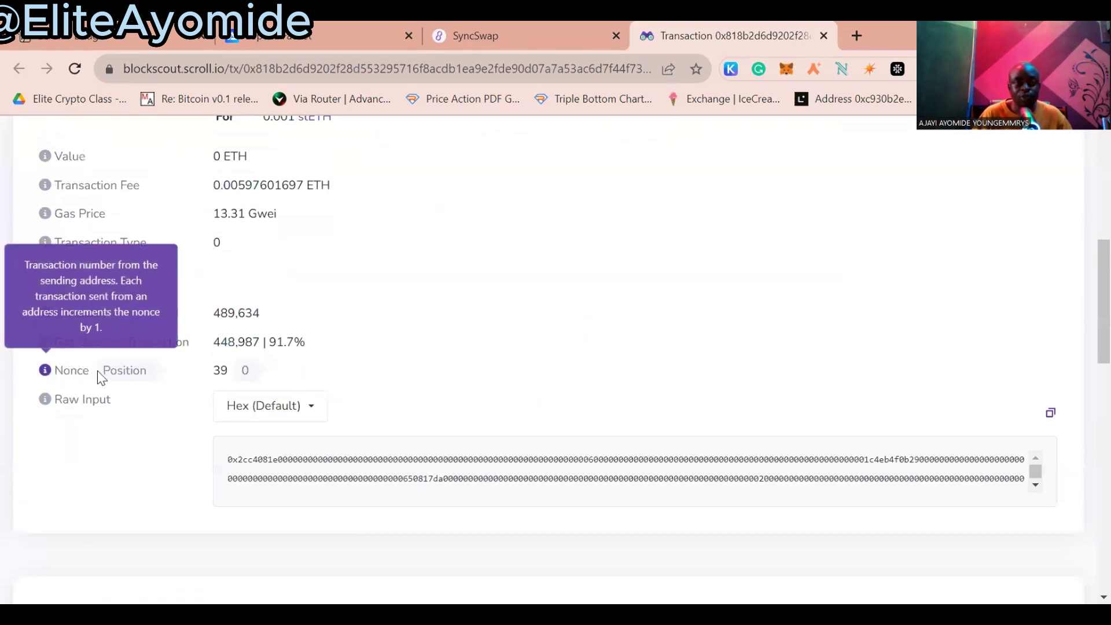
mouse_move(45, 379)
triple_click(221, 370)
click(221, 367)
triple_click(220, 367)
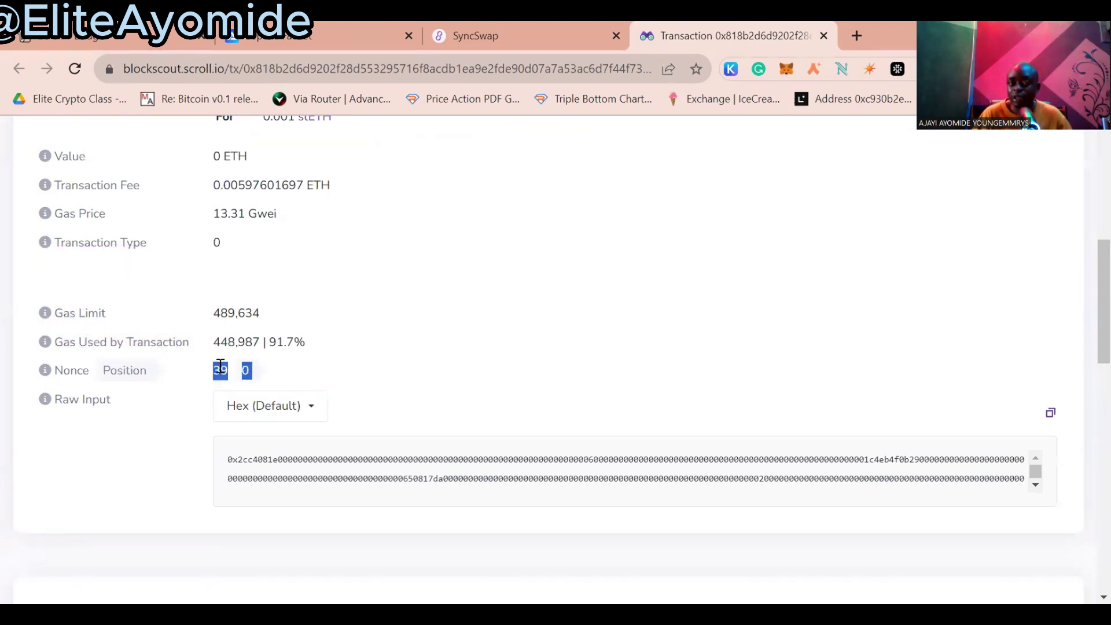
click(221, 366)
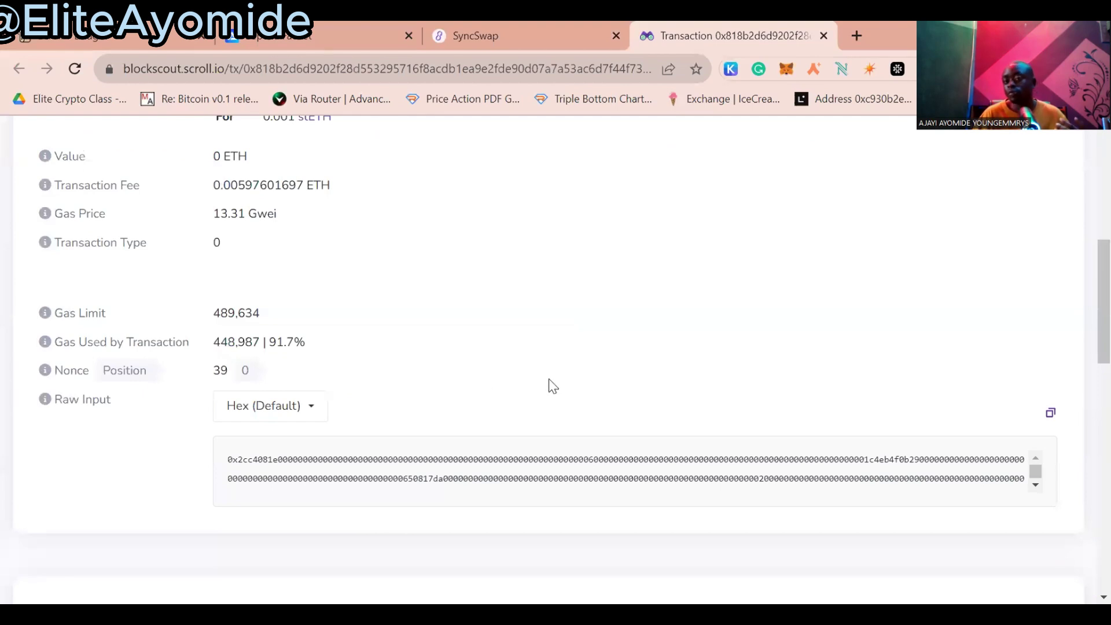
scroll(546, 380, up, 3)
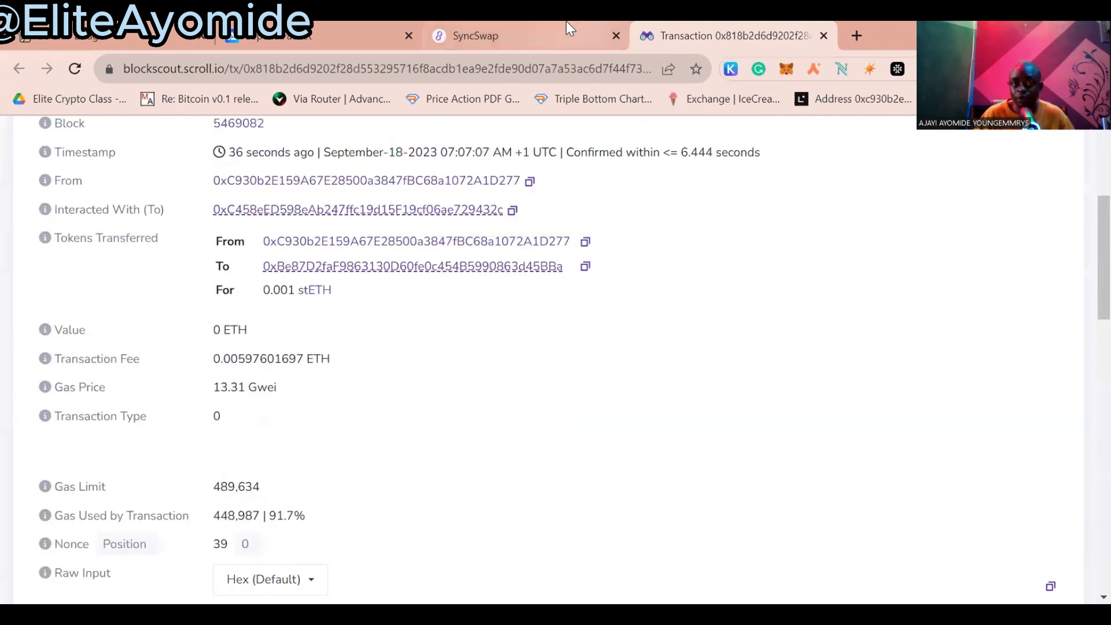
click(565, 26)
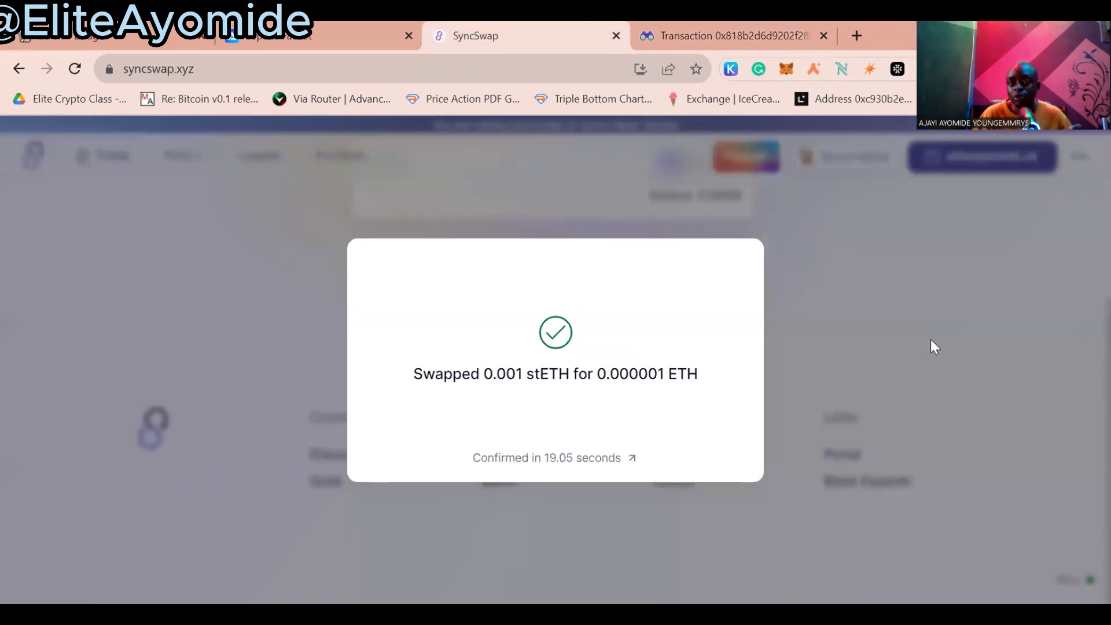
Dismiss the swap confirmation and open SyncSwap's list of all pools.
click(855, 326)
scroll(851, 319, up, 5)
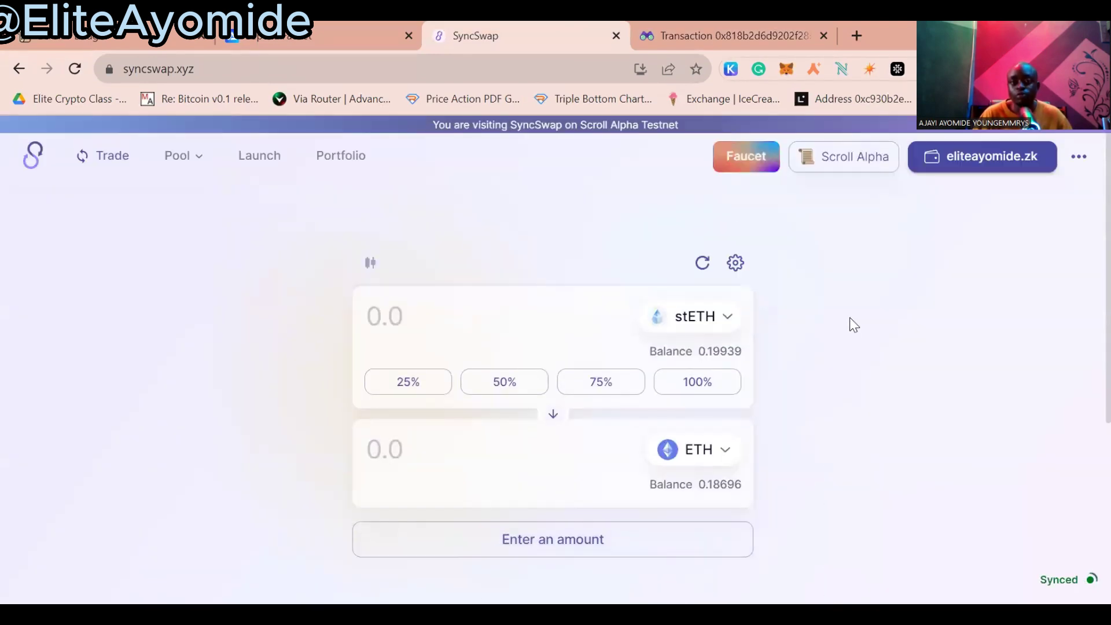
mouse_move(181, 162)
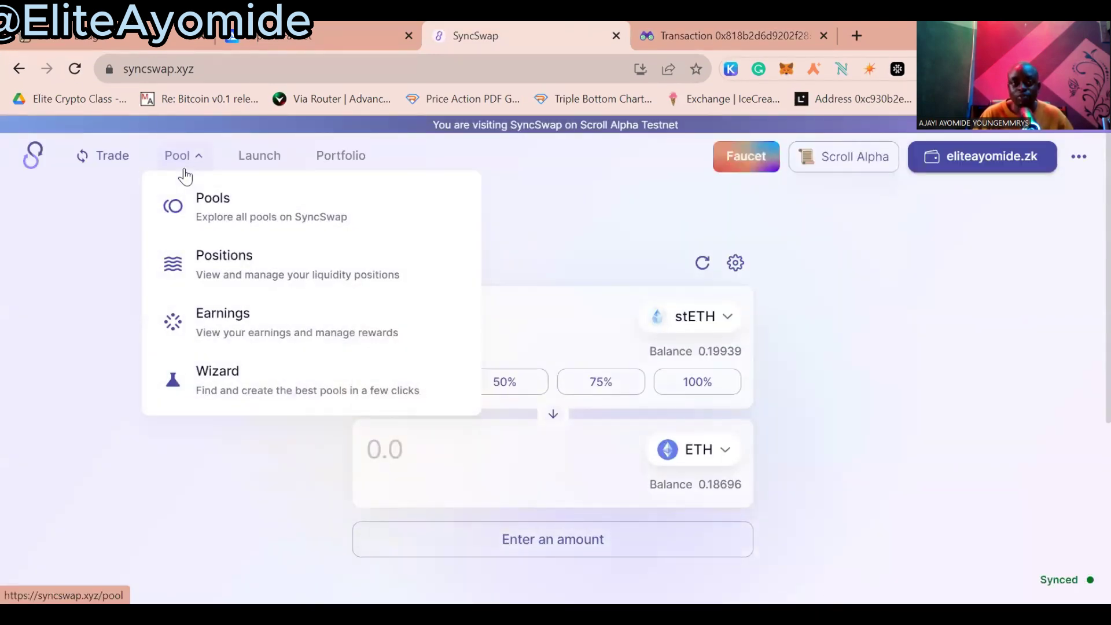
click(242, 211)
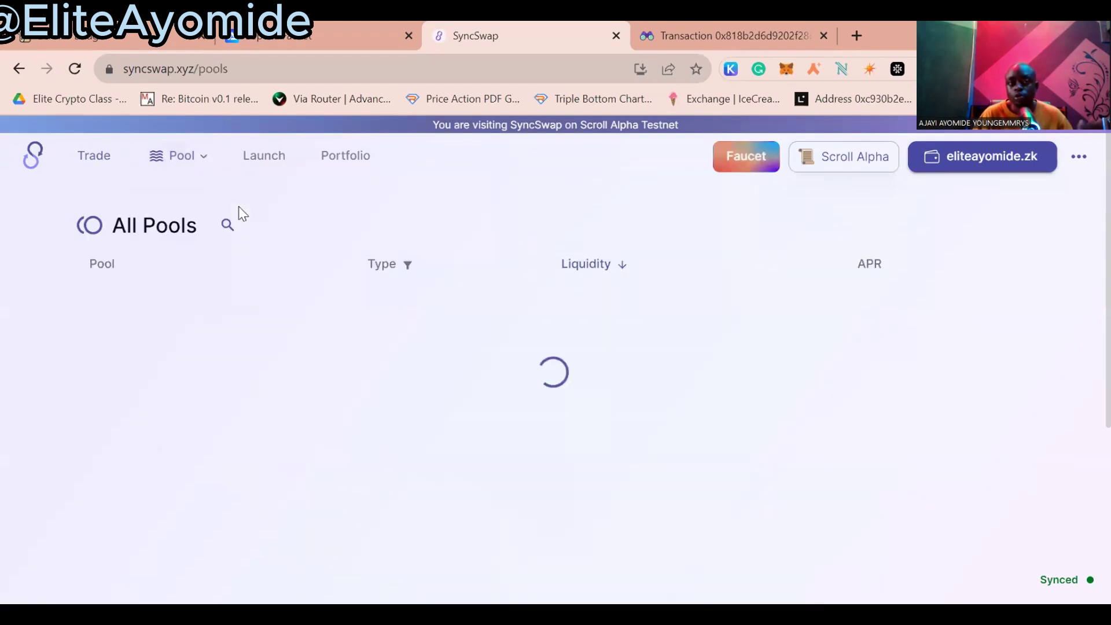
mouse_move(176, 157)
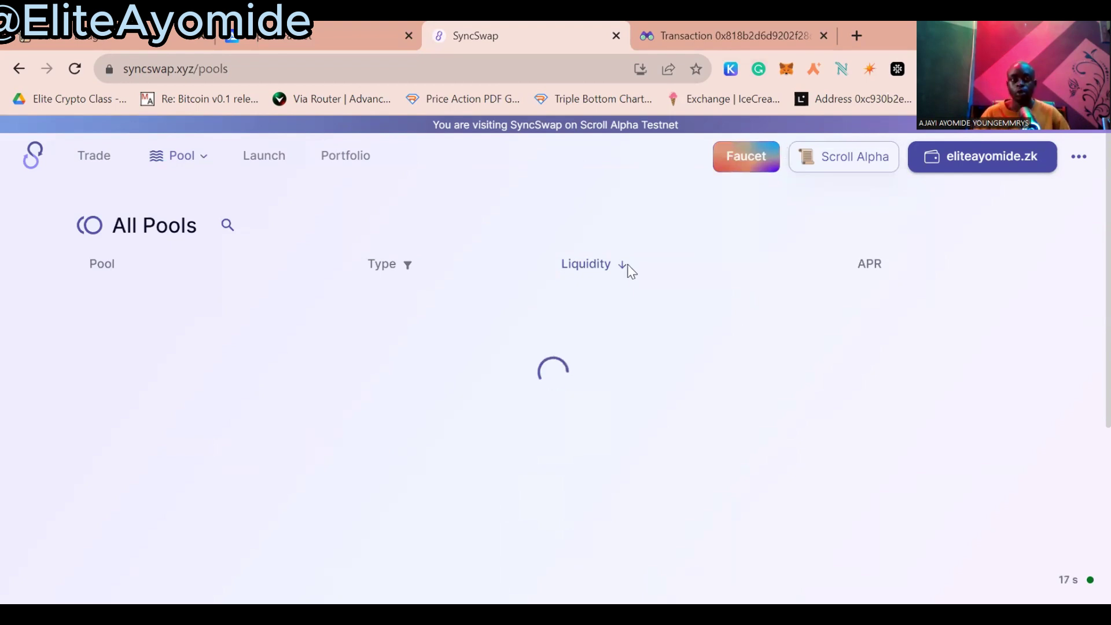
Switch to the Scroll bridge page and review the details of the 0.2 ETH deposit to Scroll Sepolia.
click(174, 34)
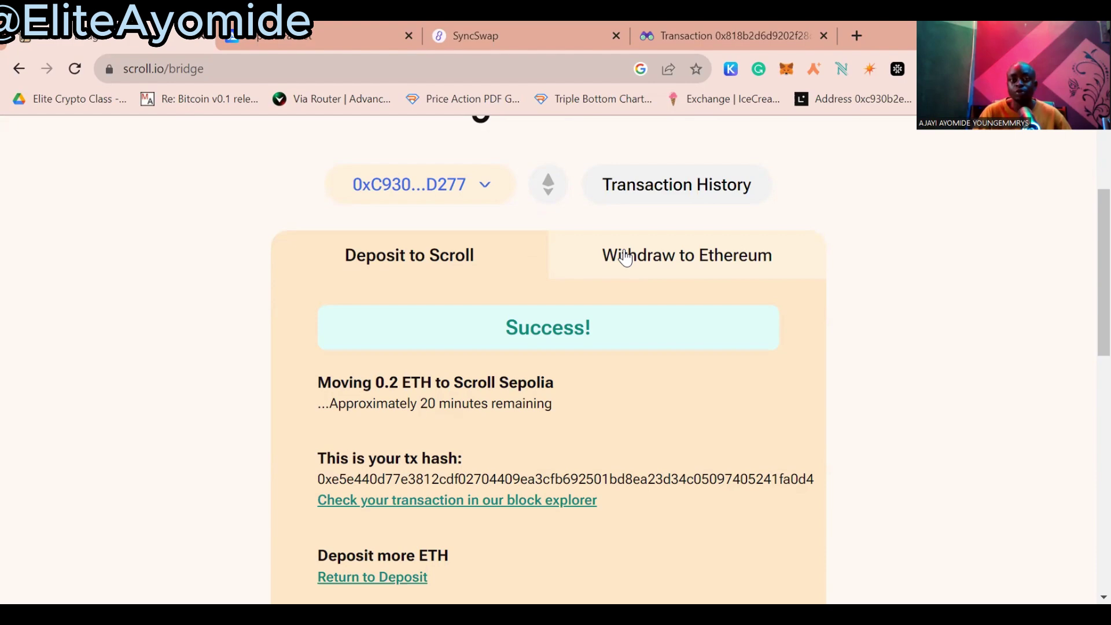
scroll(647, 217, down, 4)
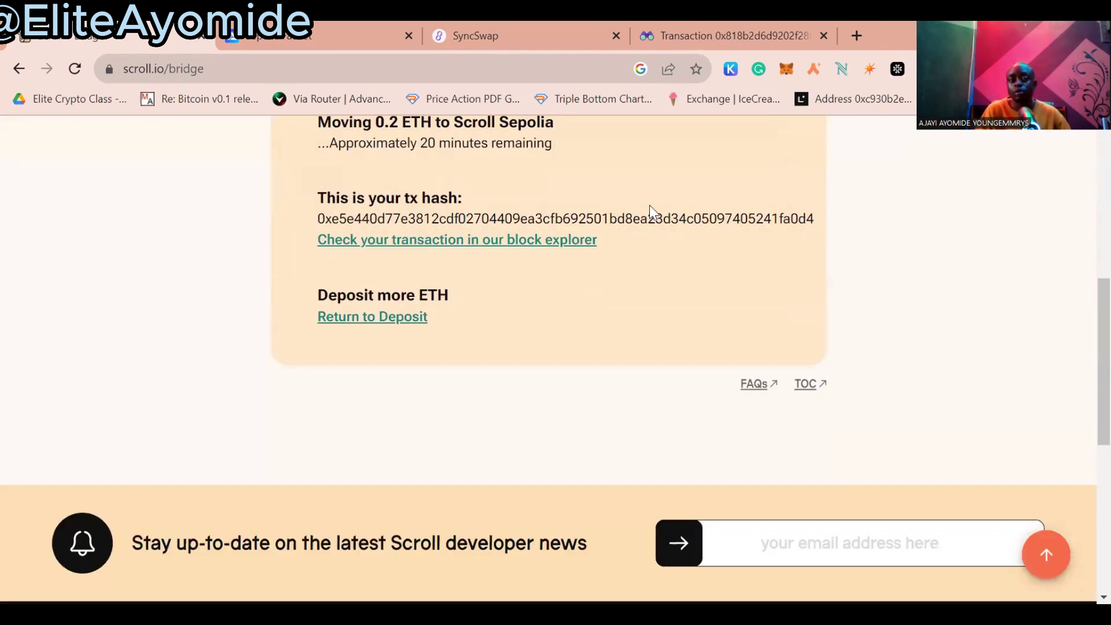
scroll(649, 208, up, 4)
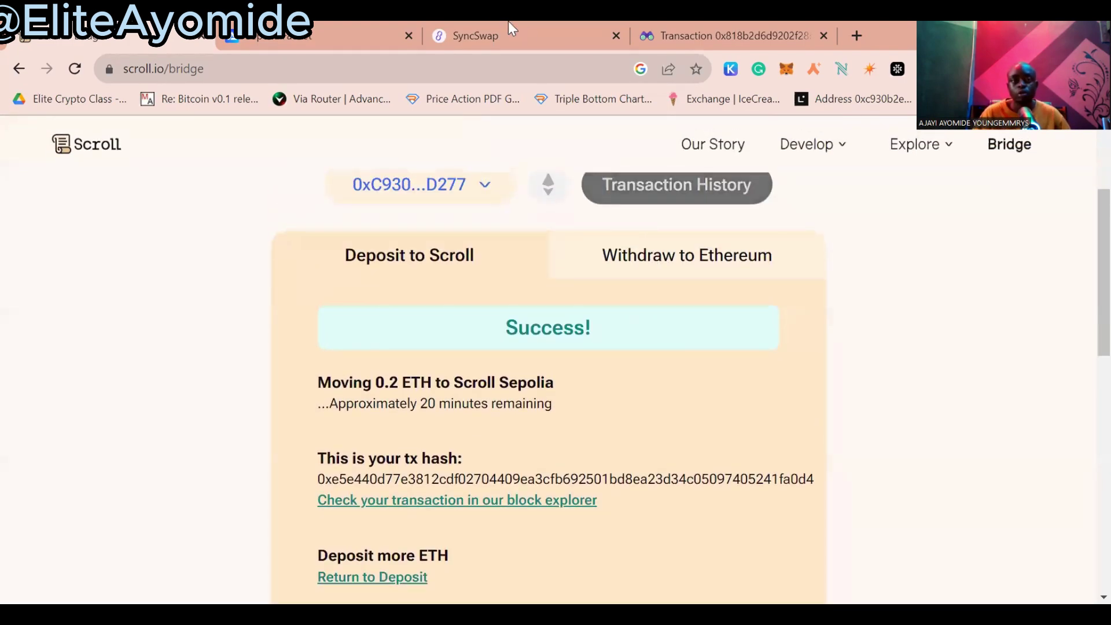
click(509, 31)
click(318, 36)
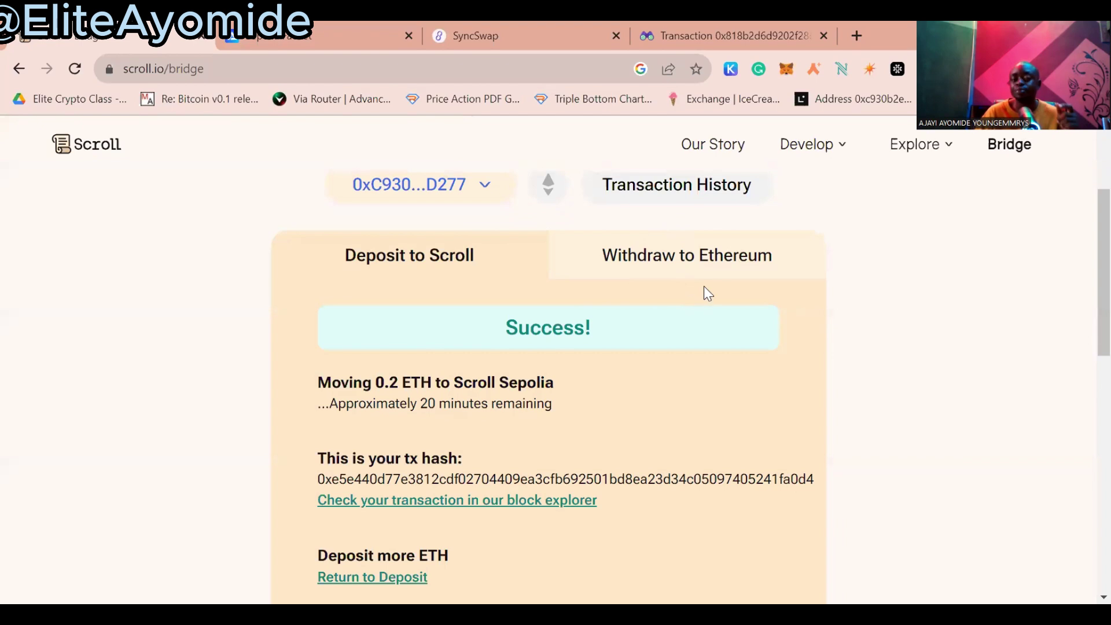
Open the Withdraw to Ethereum form on the Scroll bridge and switch the wallet's network to Scroll Sepolia.
click(690, 259)
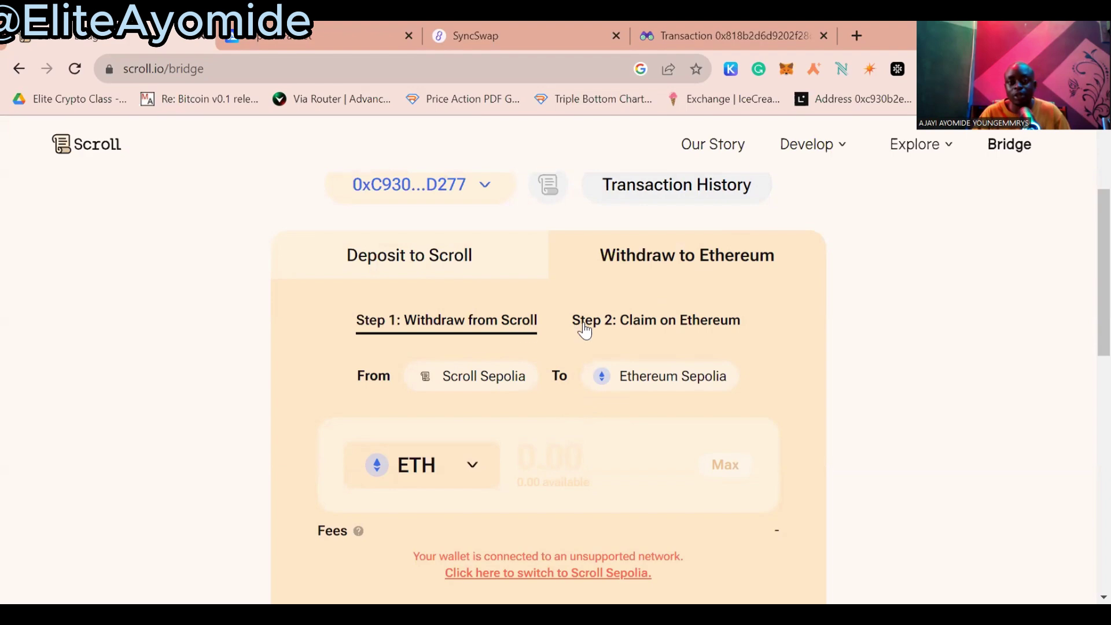
scroll(642, 399, down, 4)
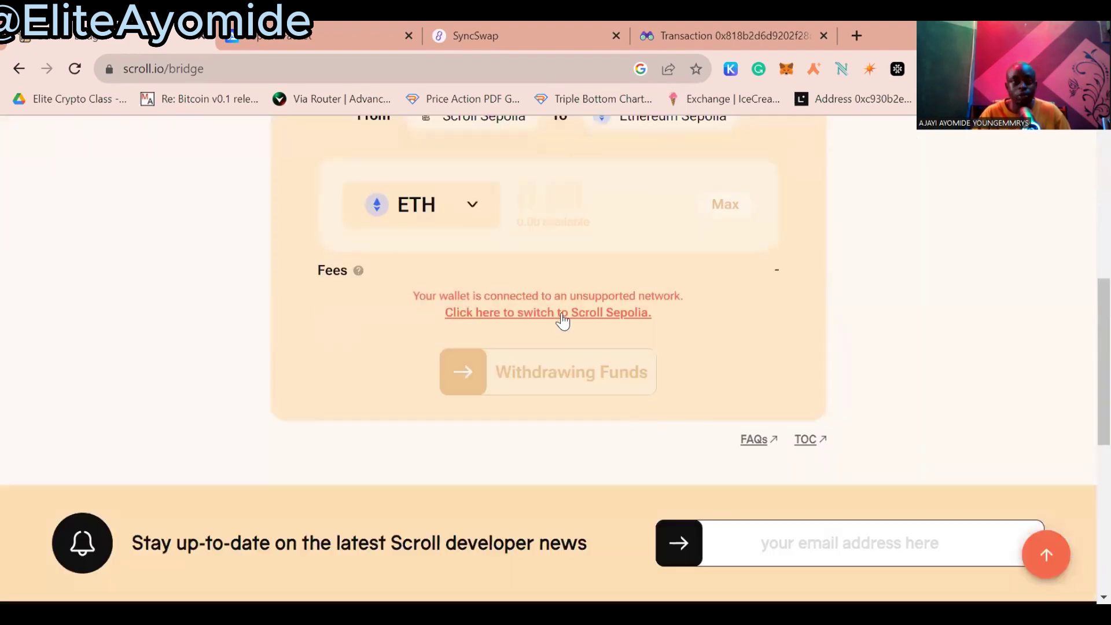
scroll(561, 317, up, 4)
click(553, 28)
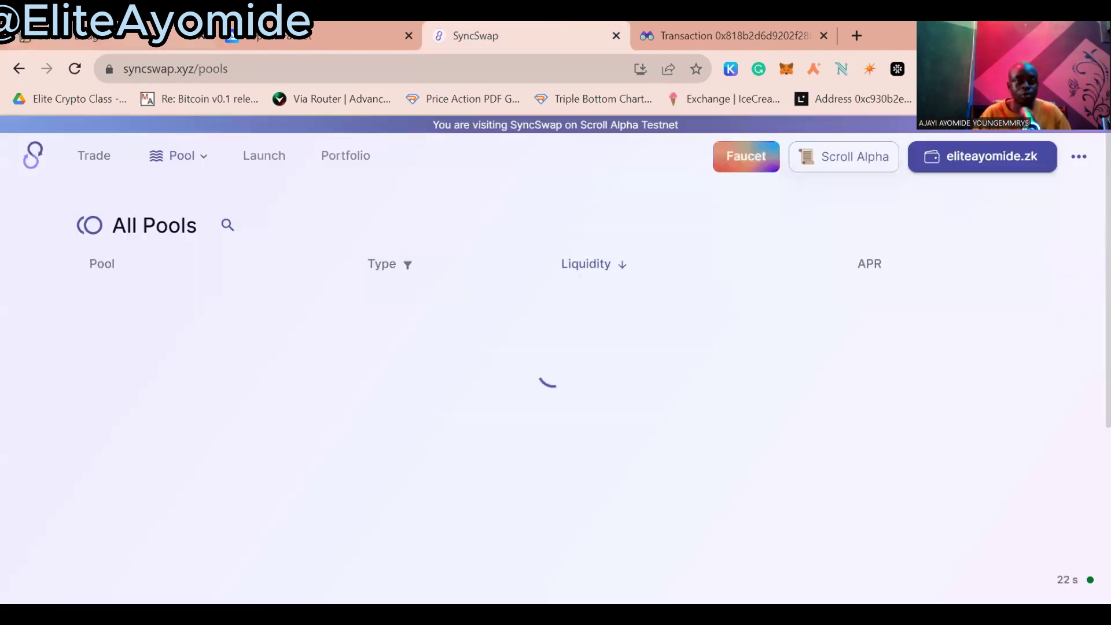
click(337, 48)
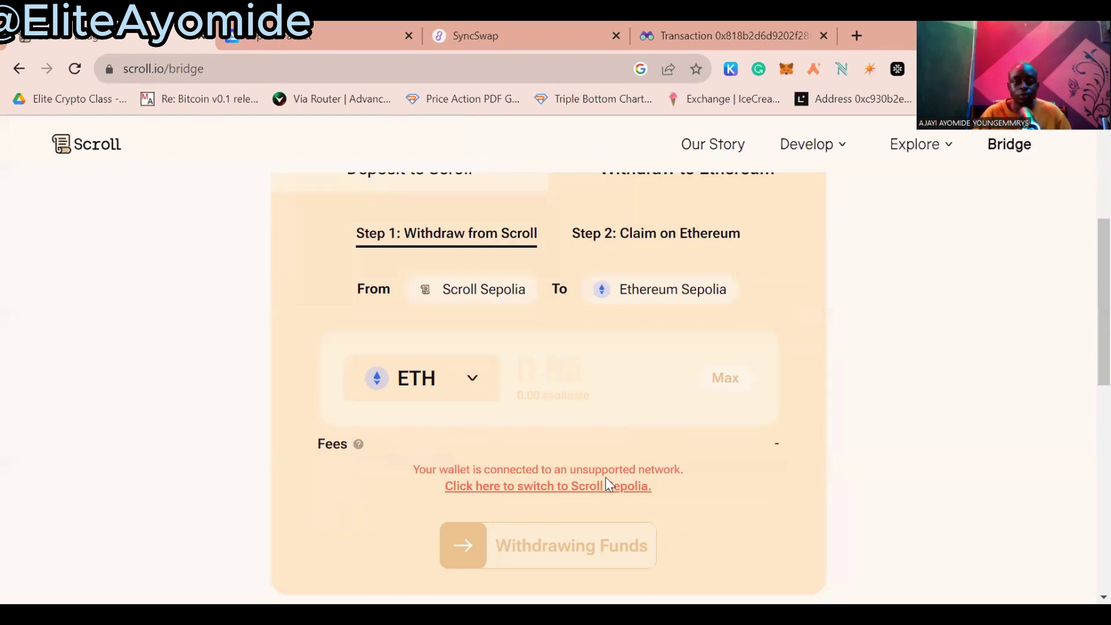
click(582, 486)
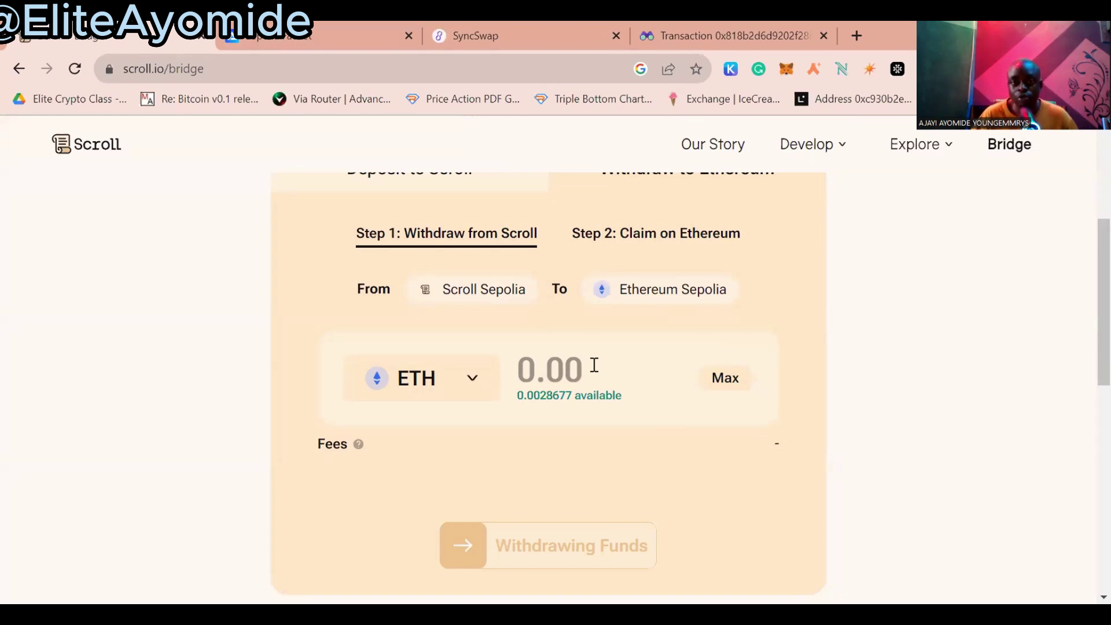
Withdraw 0.002 ETH from Scroll Sepolia to Ethereum Sepolia.
text(0.00)
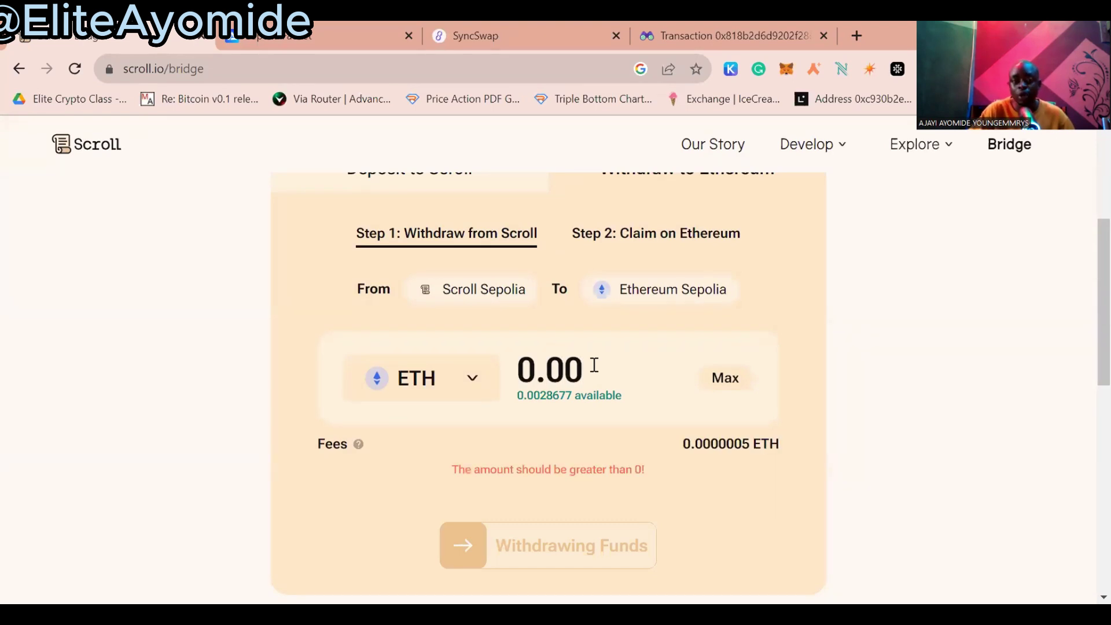
text(2)
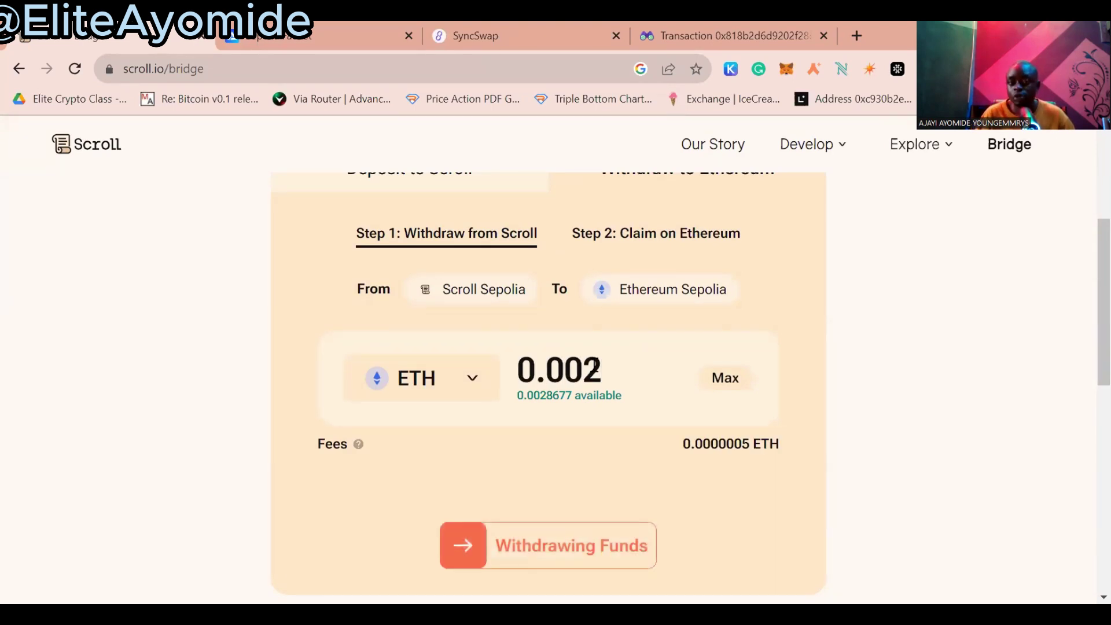
scroll(537, 376, down, 2)
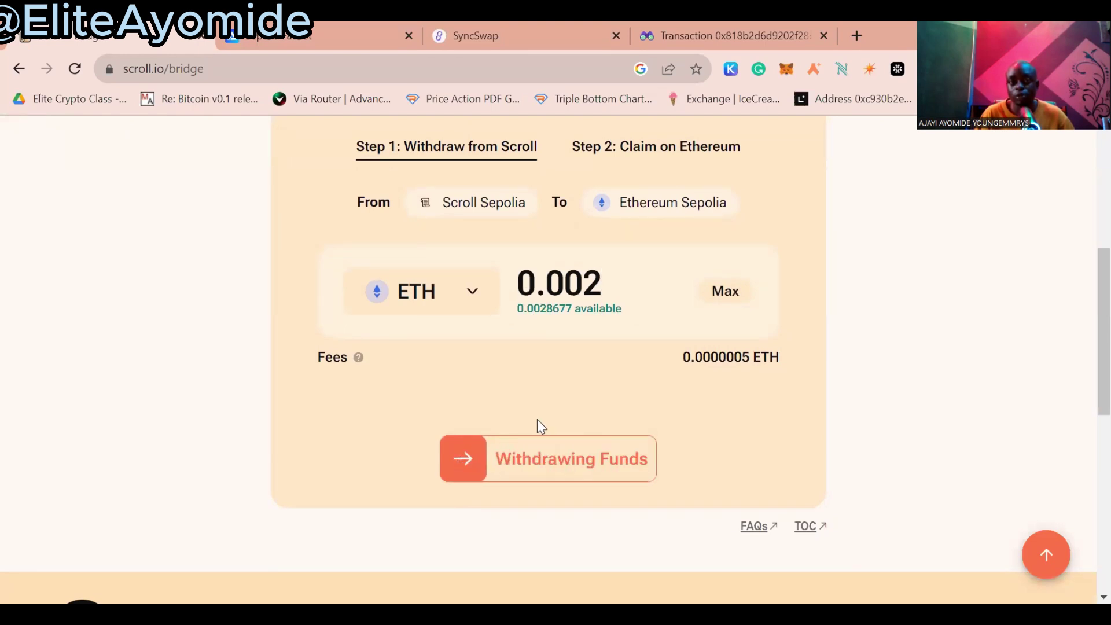
click(522, 463)
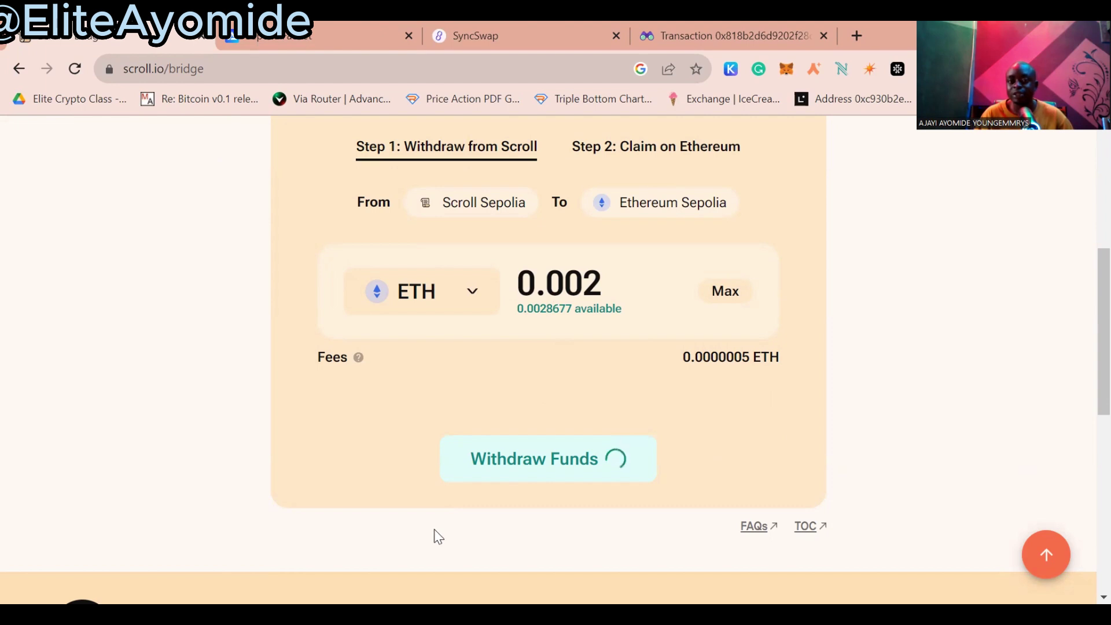
Review the withdrawal details, open the bridge's transaction history and check the claim status of the 0.002 ETH withdrawal.
scroll(476, 367, up, 6)
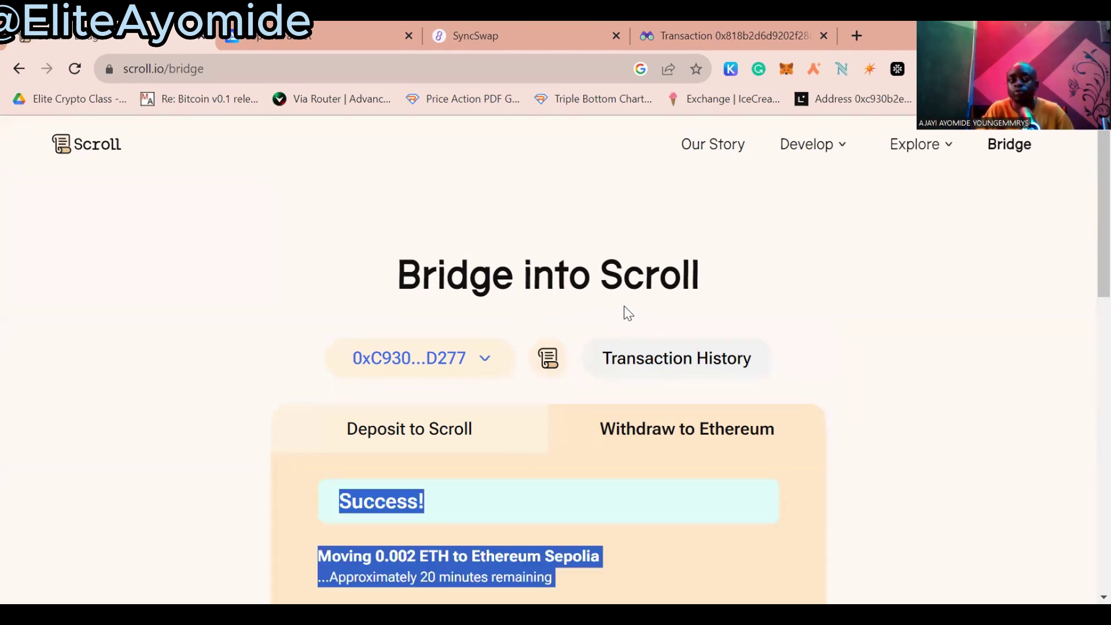
scroll(625, 306, down, 8)
scroll(625, 307, up, 6)
click(716, 377)
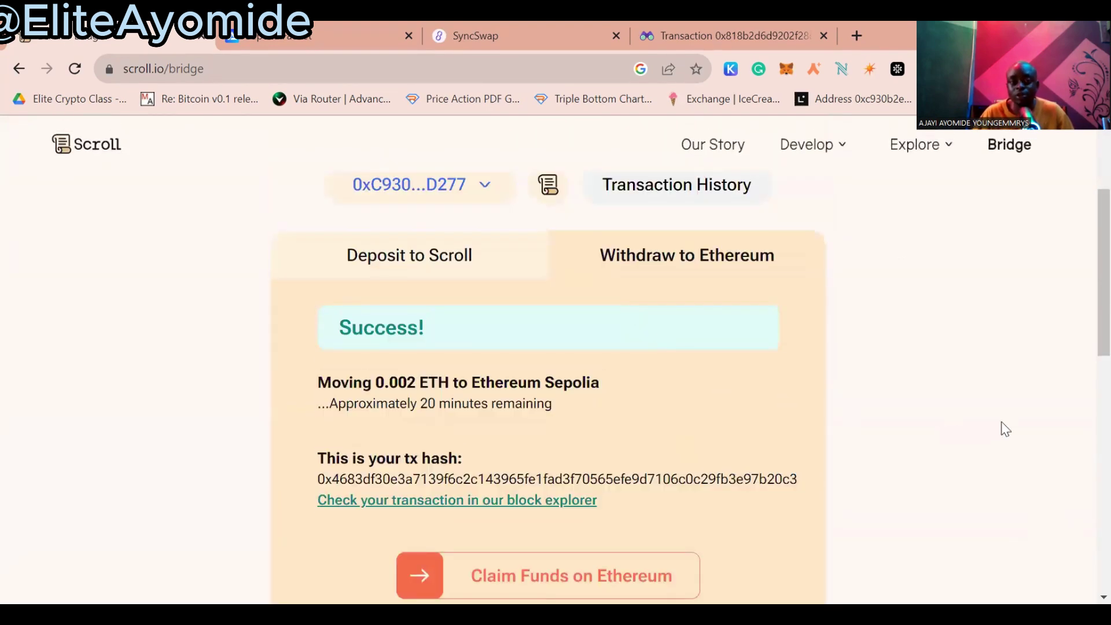
click(680, 203)
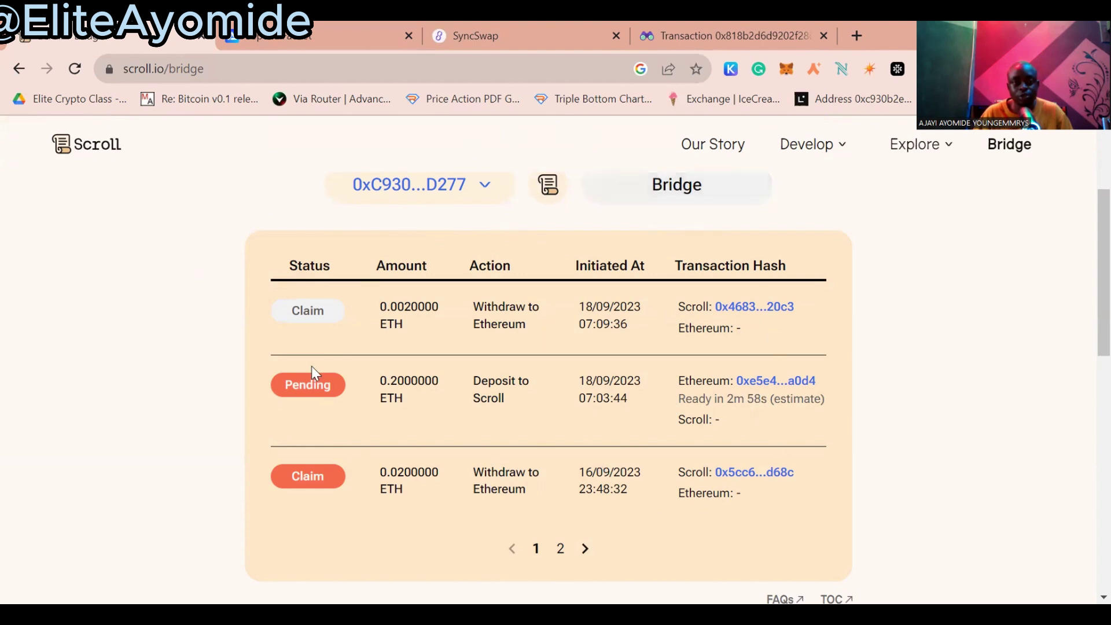
mouse_move(304, 313)
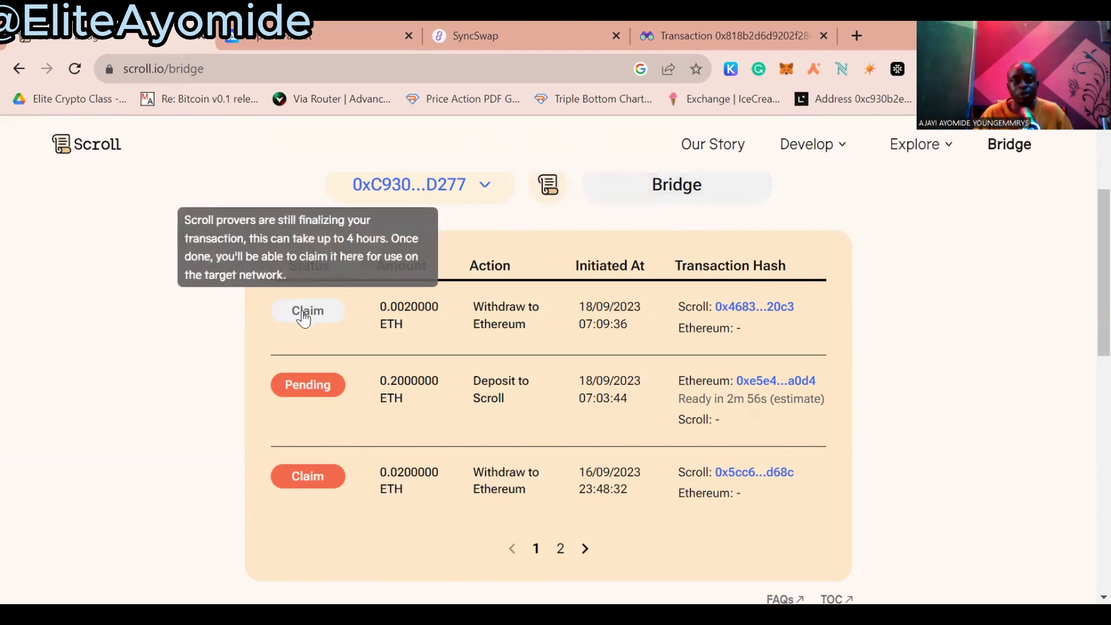
Claim the 0.02 ETH withdrawal on Ethereum and check its status in the claims list.
click(307, 486)
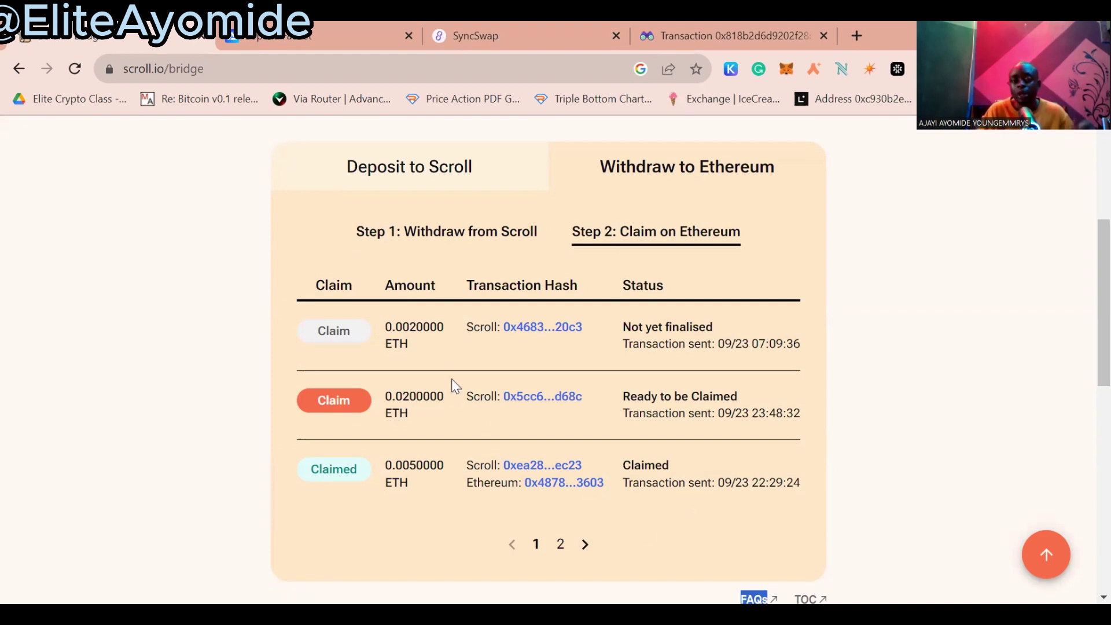
click(328, 405)
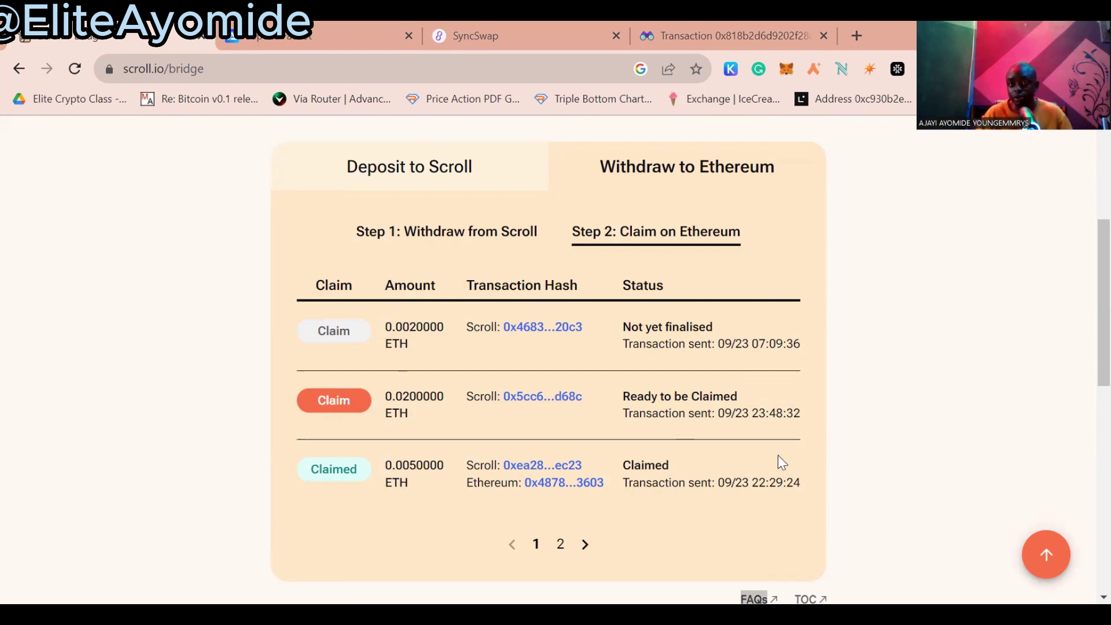
click(348, 404)
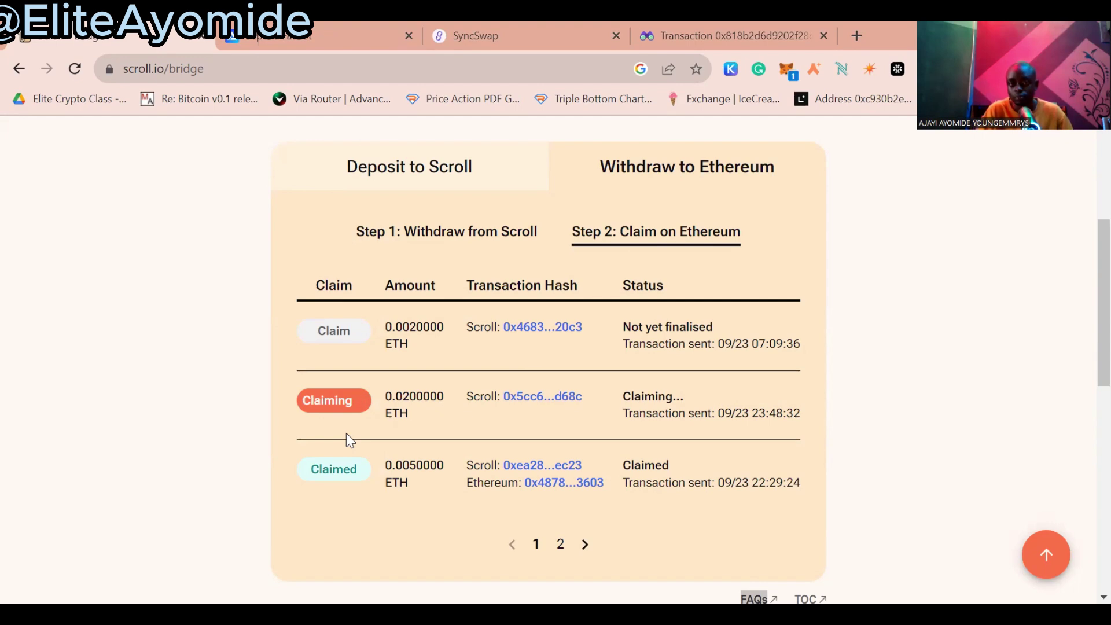
scroll(616, 275, up, 3)
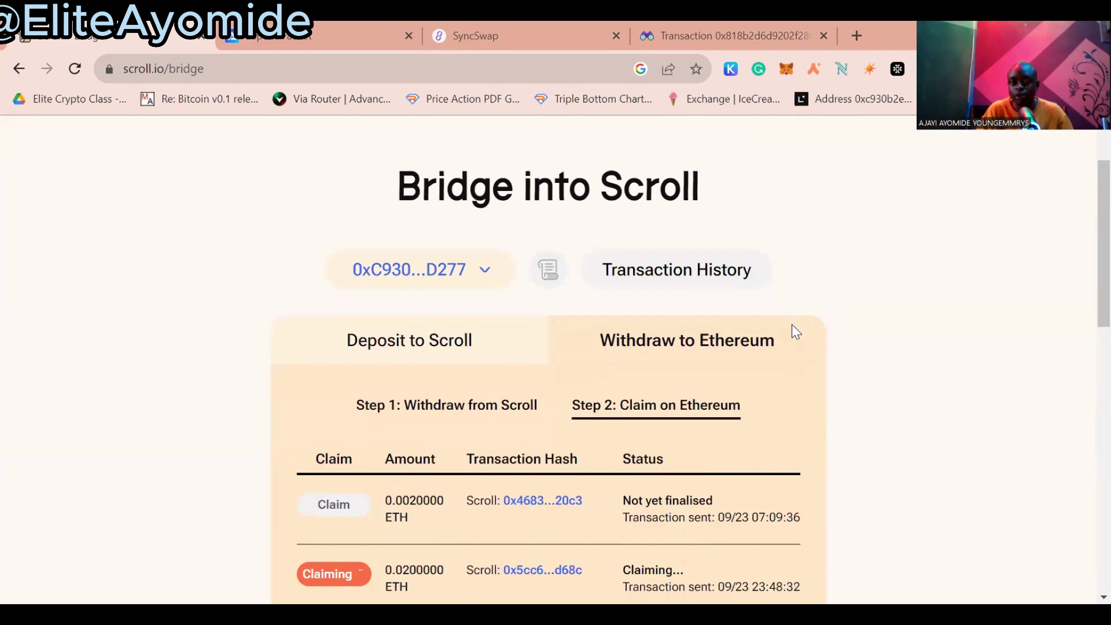
scroll(749, 441, down, 3)
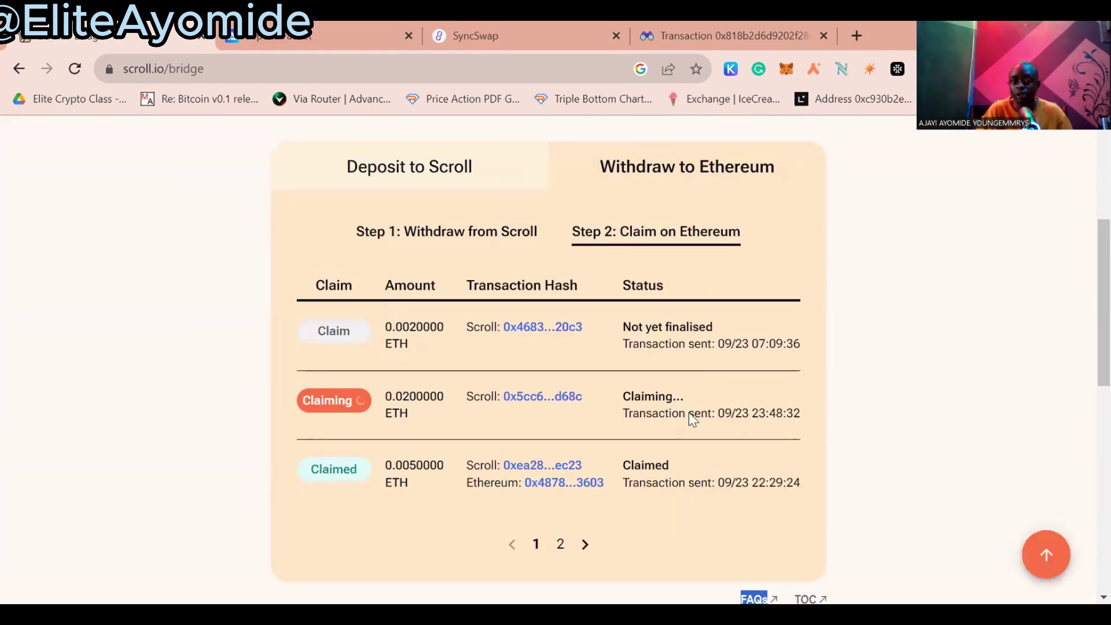
mouse_move(353, 345)
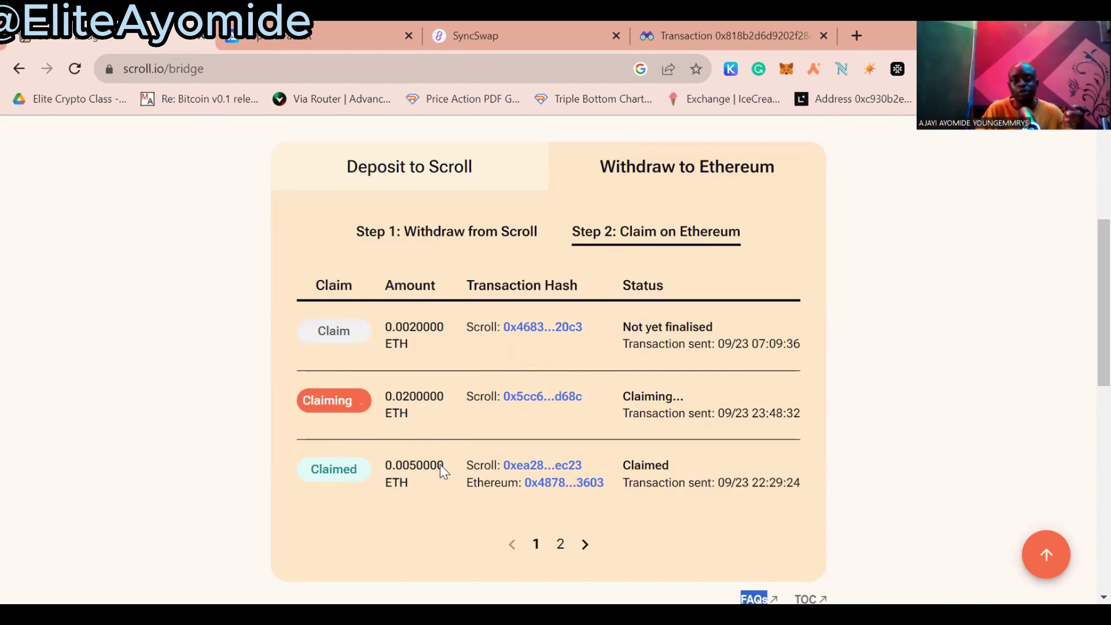
Return to SyncSwap and switch the wallet's network to Scroll Alpha Testnet.
scroll(573, 359, up, 5)
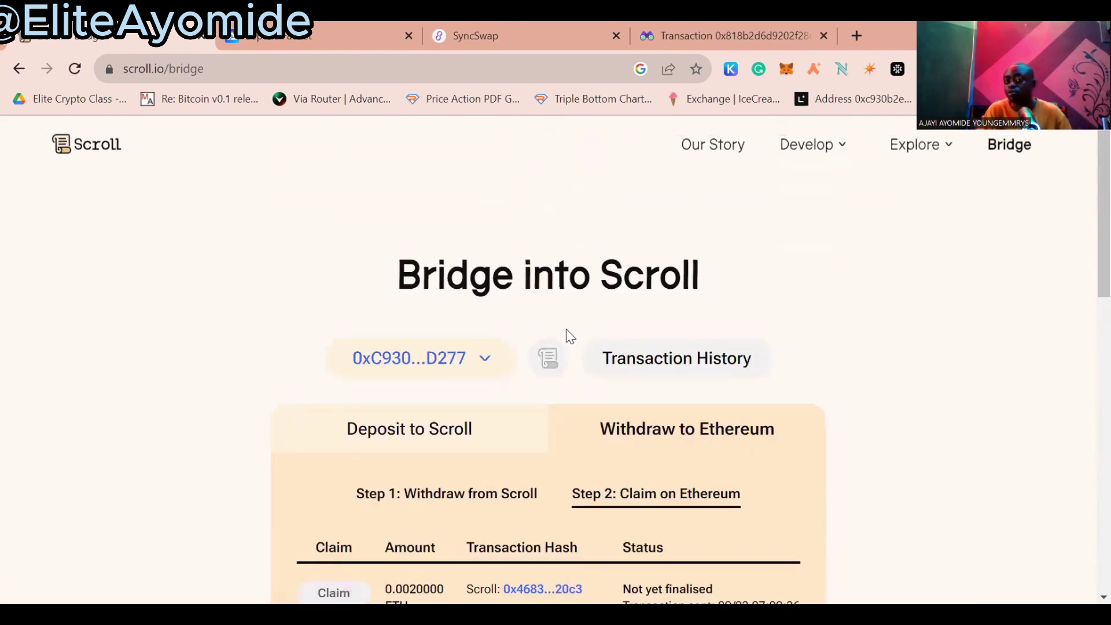
click(702, 21)
click(485, 34)
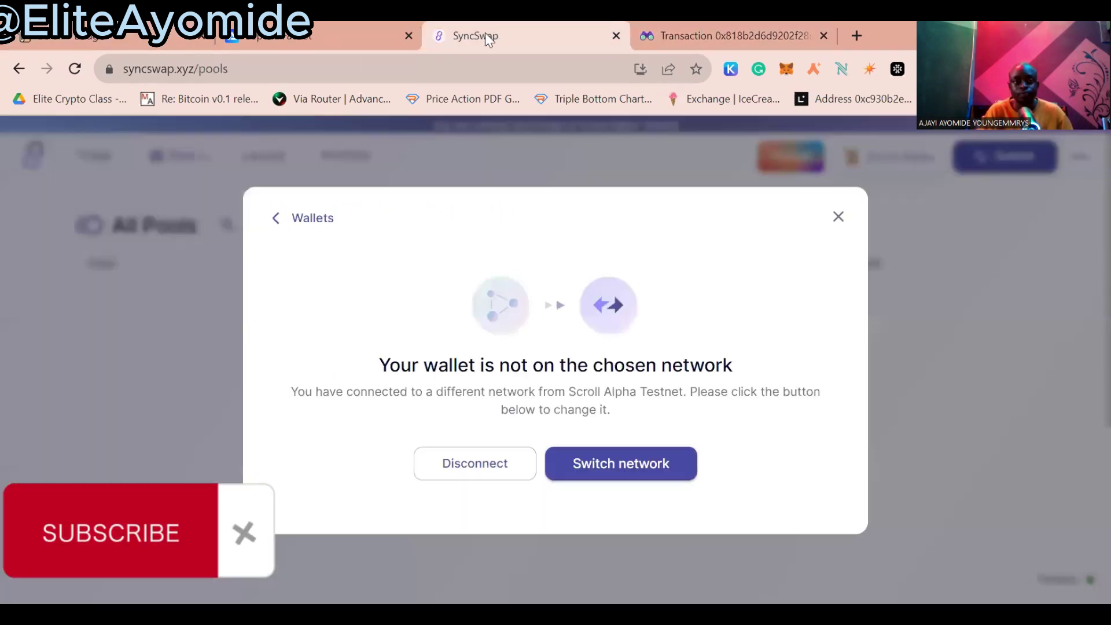
click(838, 222)
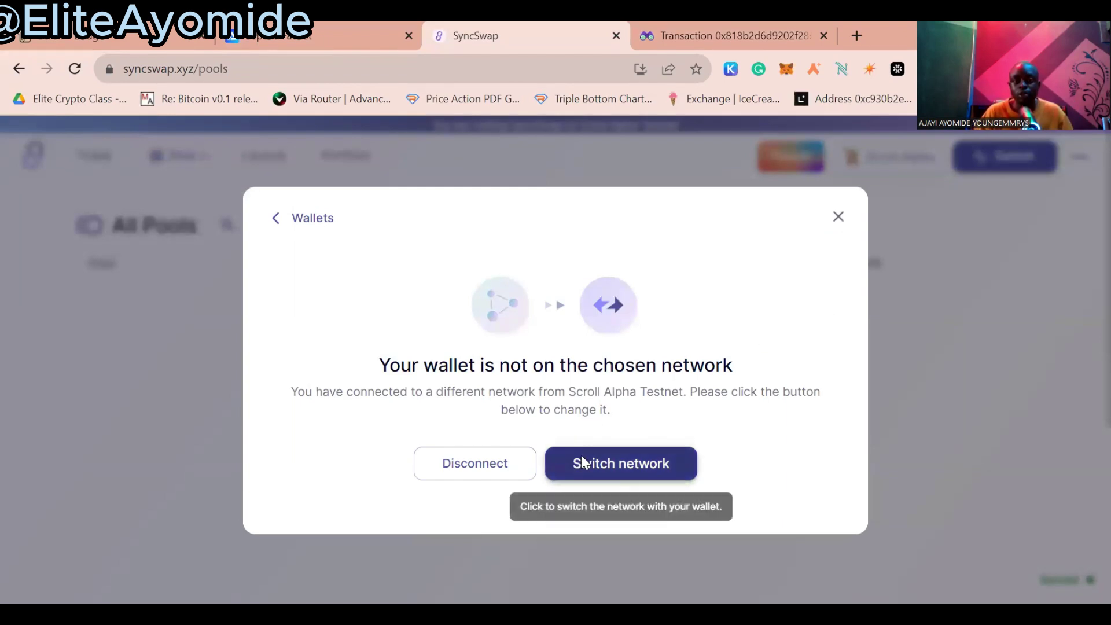
click(581, 461)
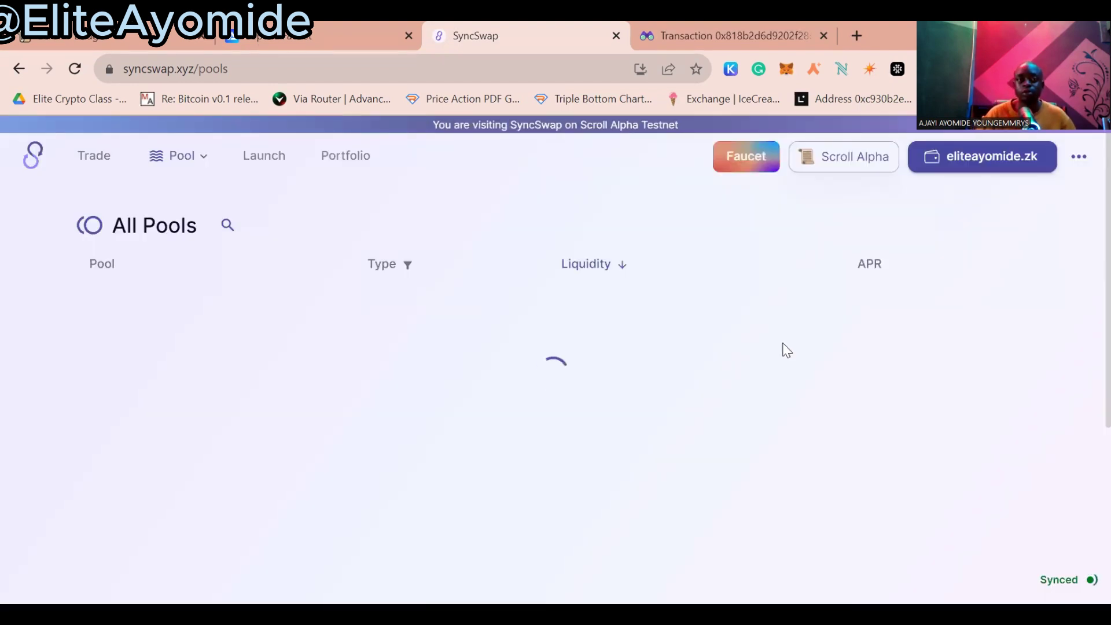
Look through SyncSwap's All Pools page and reload it.
scroll(786, 349, down, 5)
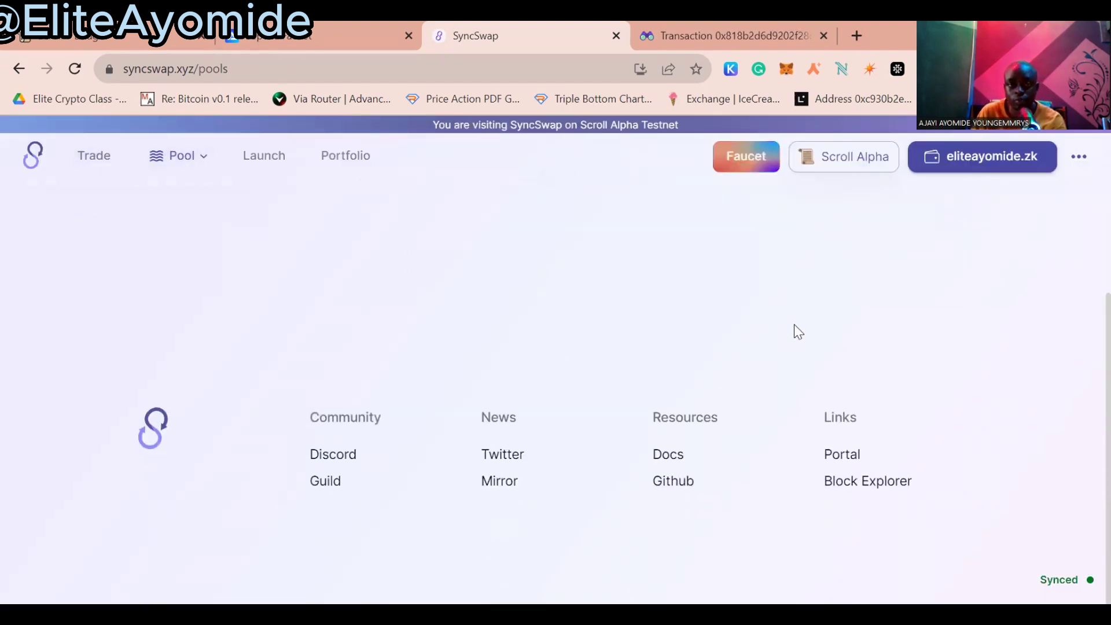
scroll(799, 331, up, 5)
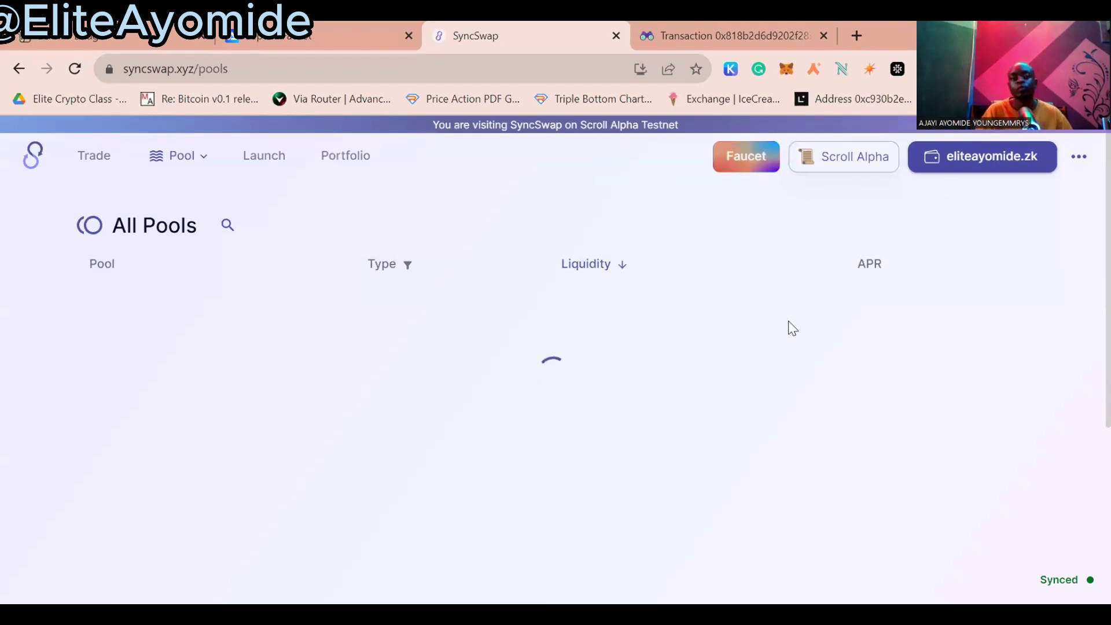
scroll(790, 326, down, 5)
scroll(789, 327, up, 5)
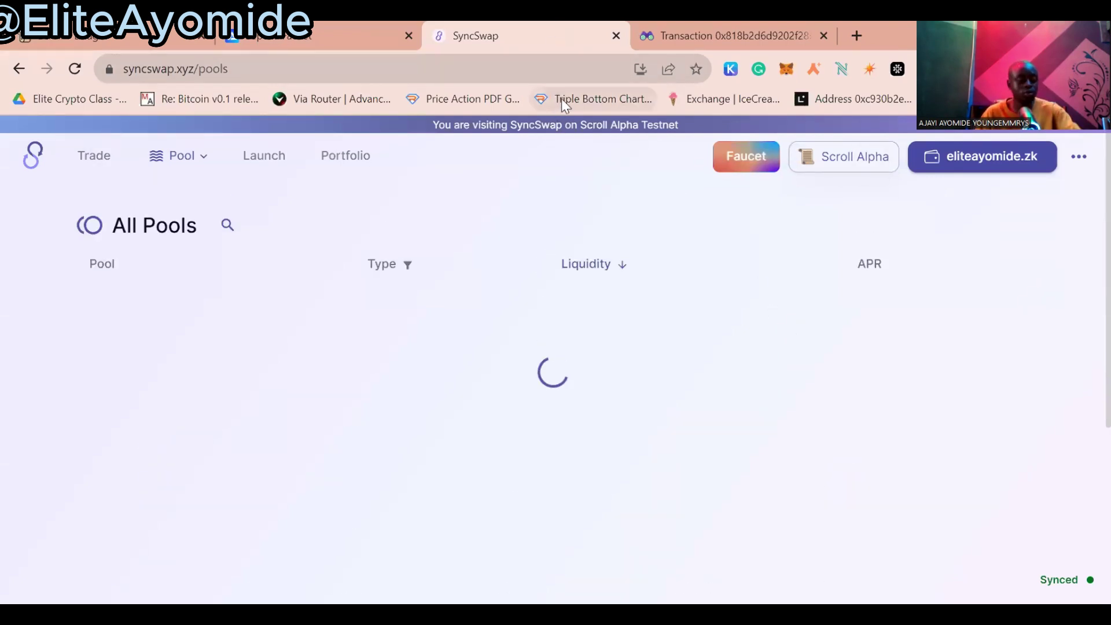
key(F5)
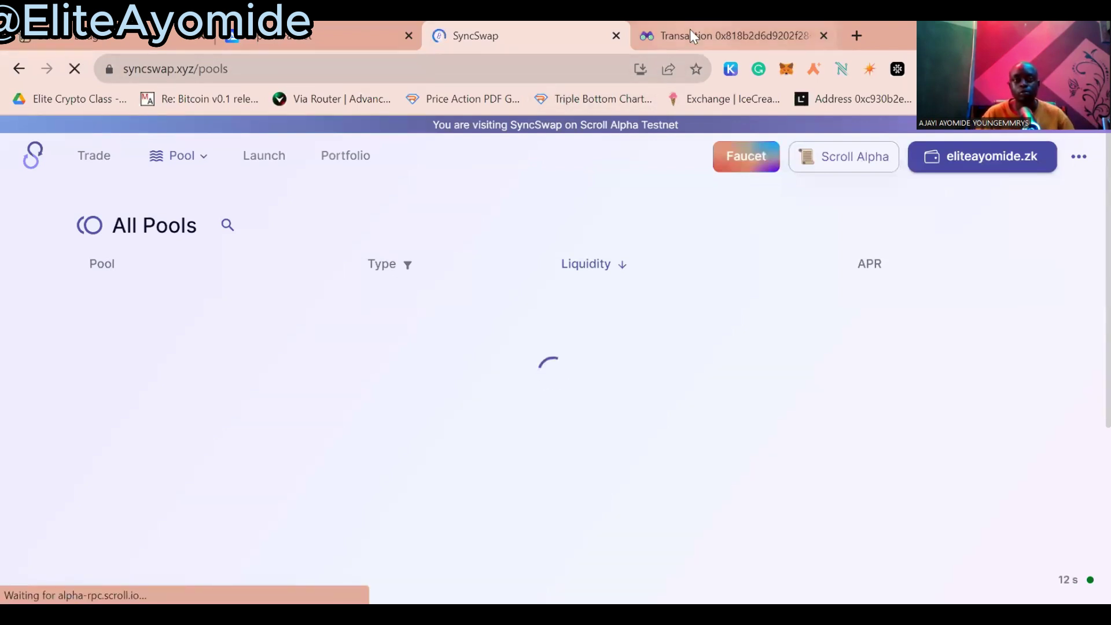
Open the wallet's liquidity positions in SyncSwap, preview the wizard for a new position and return to the positions page.
mouse_move(689, 29)
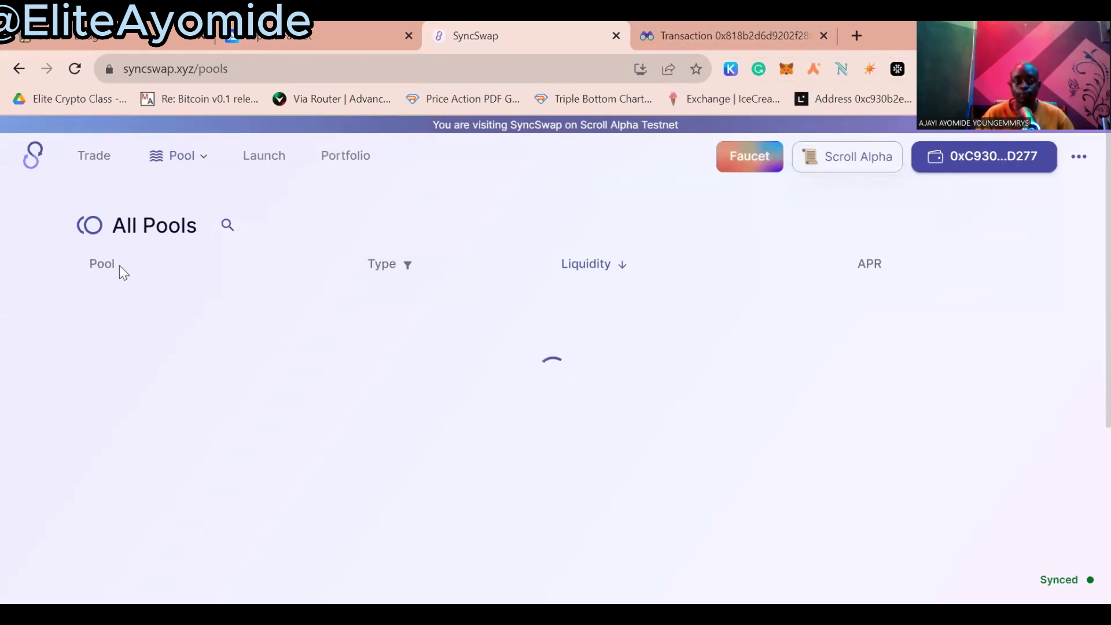
mouse_move(186, 153)
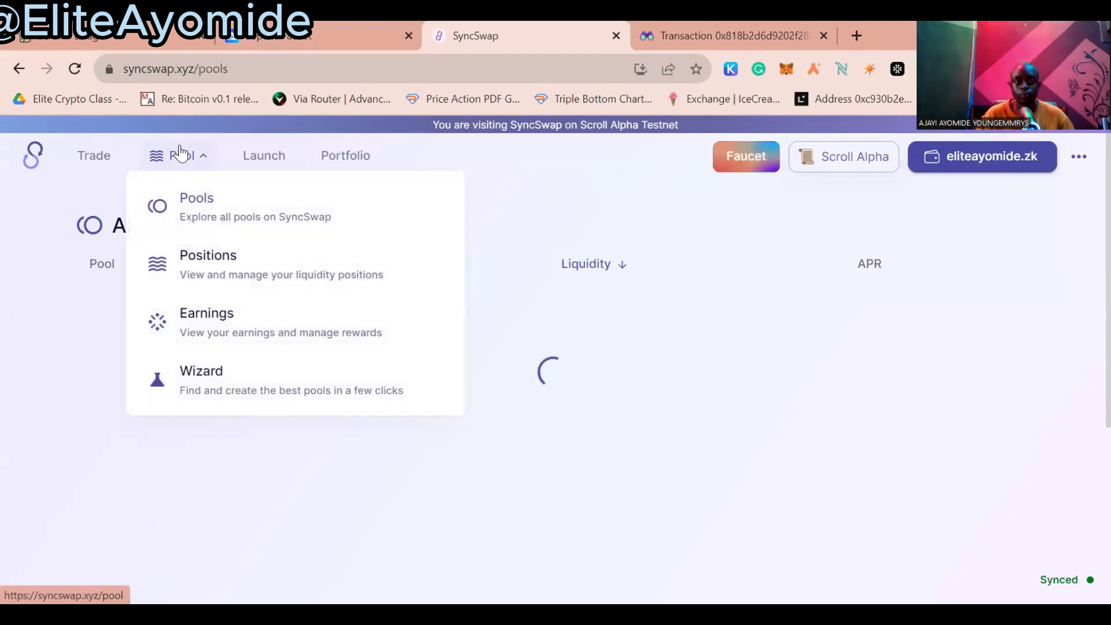
click(333, 260)
mouse_move(182, 159)
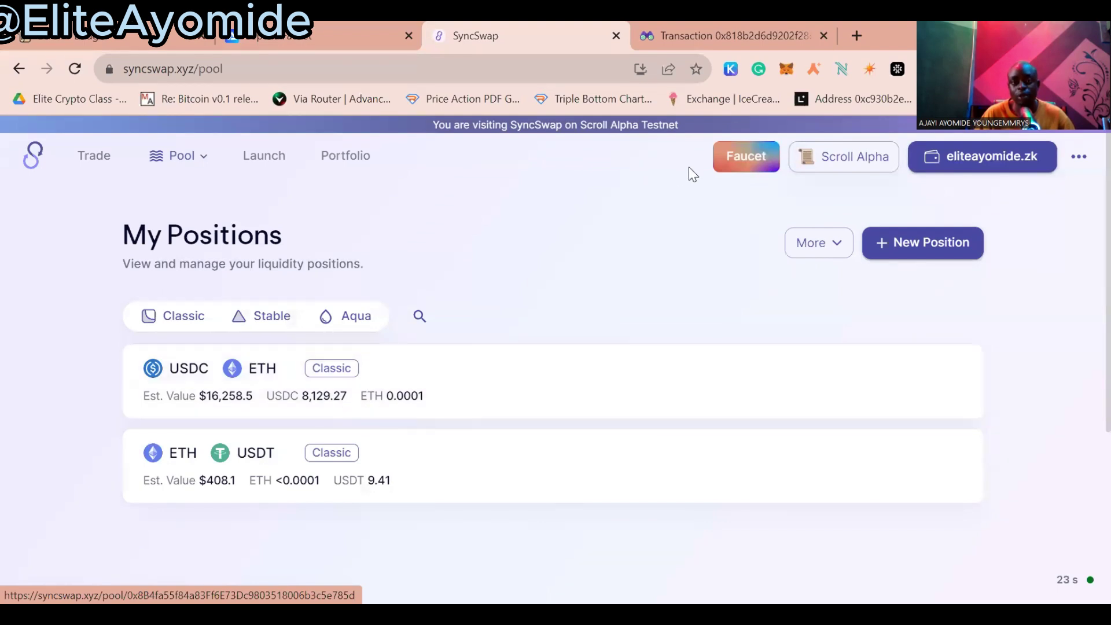
click(920, 244)
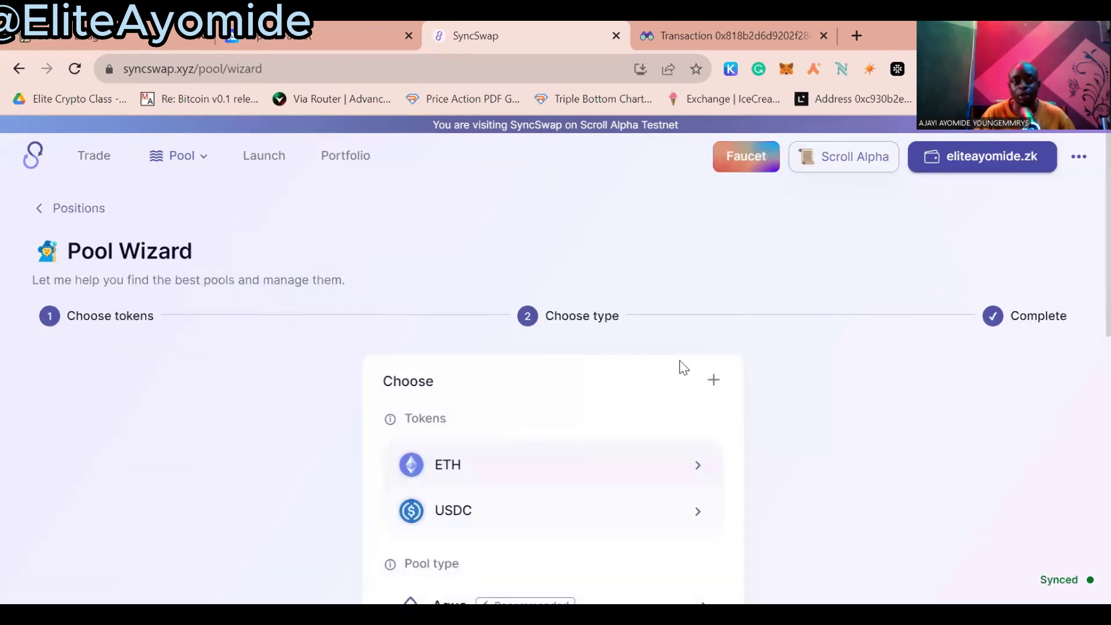
click(42, 208)
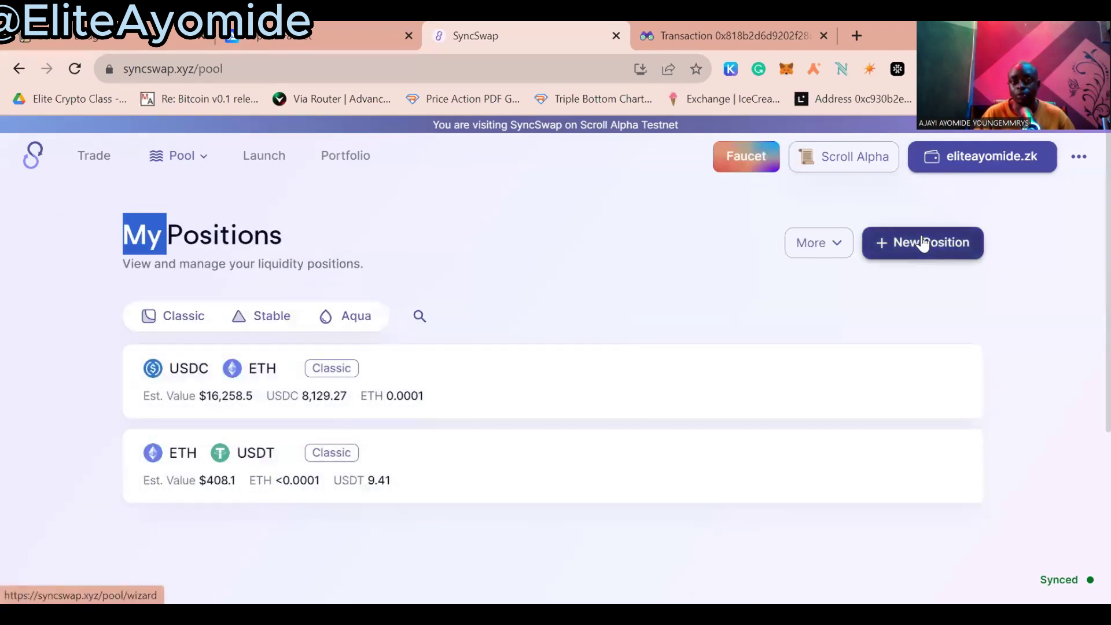
Start a new liquidity position with the ETH and USDC pair and enter its Classic pool.
click(923, 243)
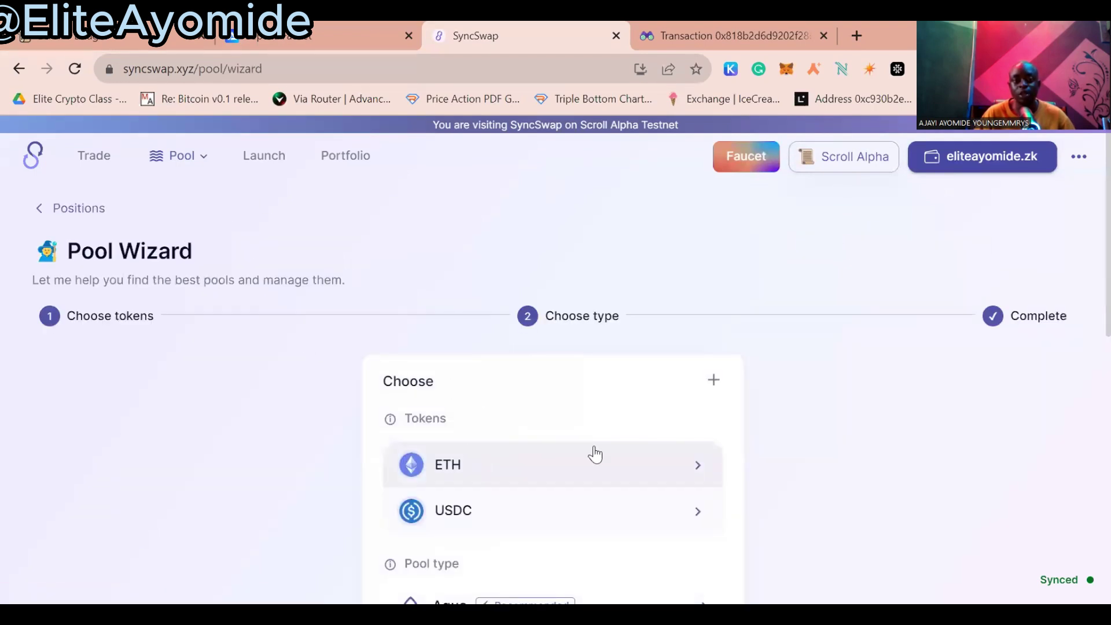
scroll(1084, 518, down, 6)
scroll(801, 404, up, 3)
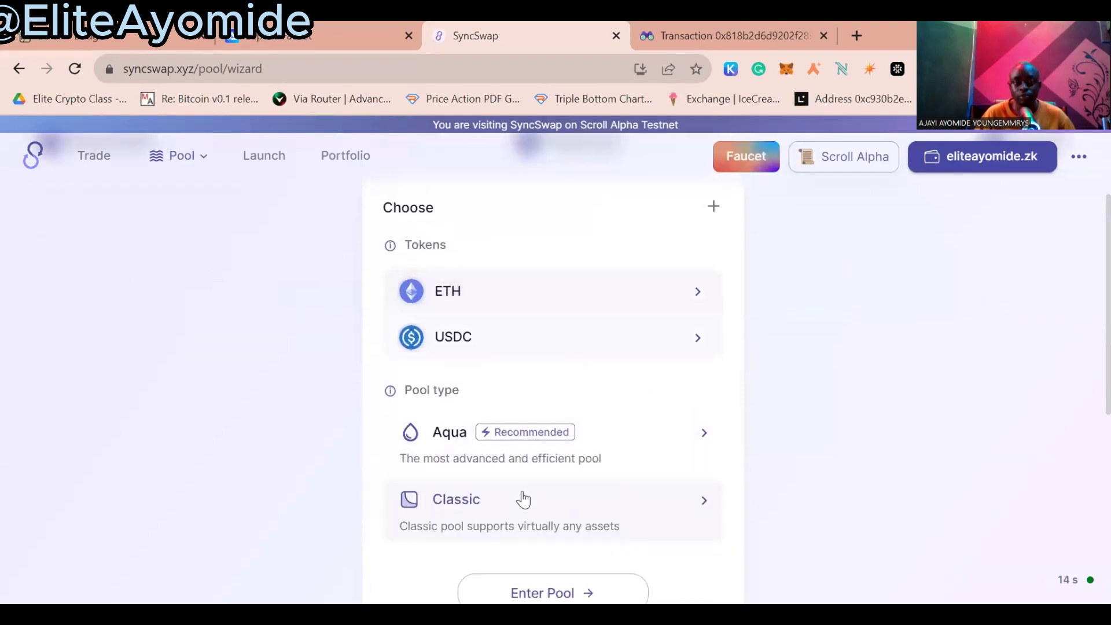
scroll(518, 523, down, 3)
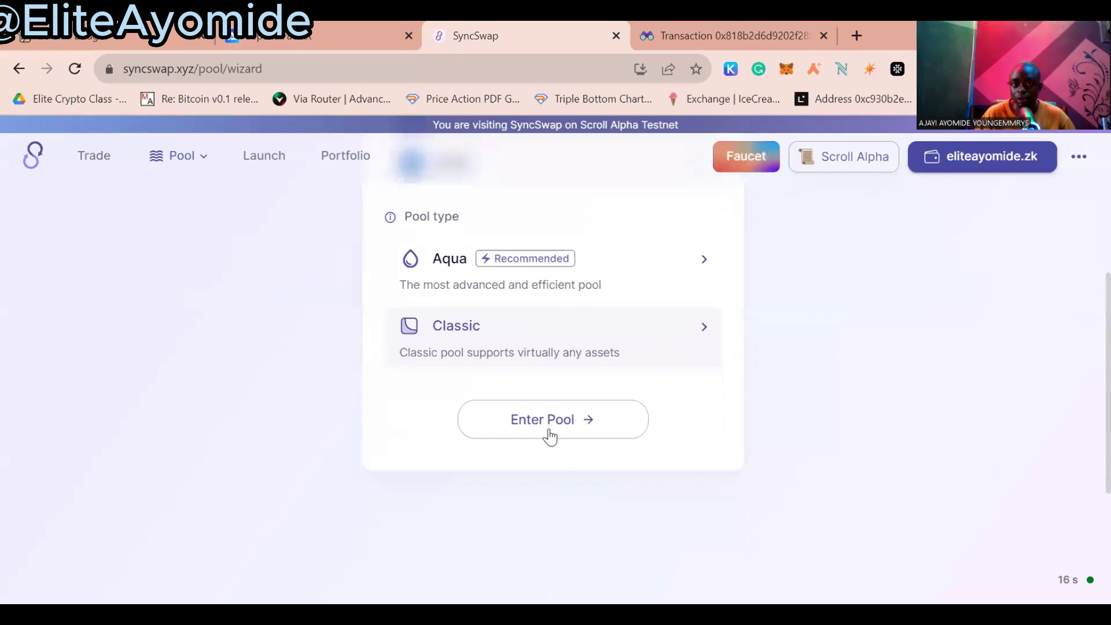
click(550, 422)
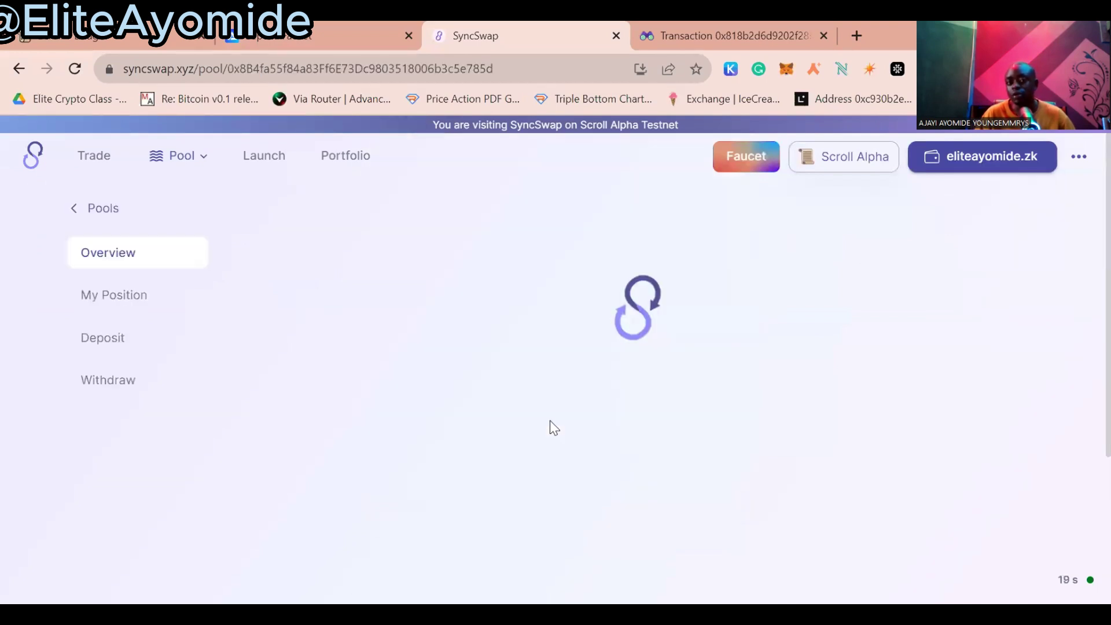
scroll(551, 423, down, 5)
scroll(550, 421, up, 5)
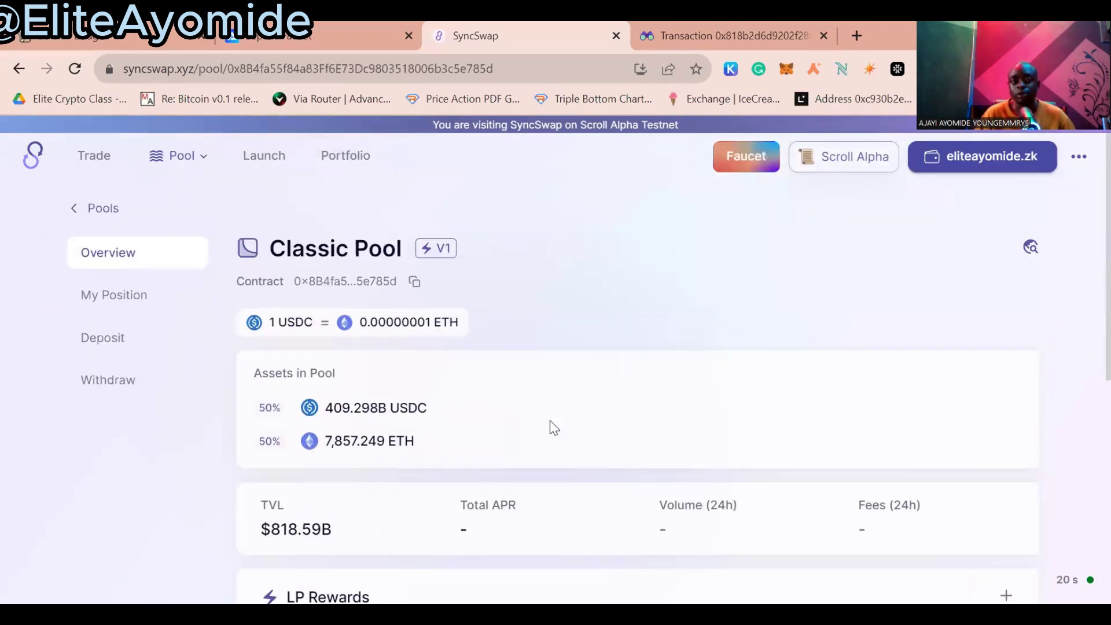
Prepare a deposit to the Classic pool in balanced proportion, with the USDC amount set to 20000.
double_click(119, 346)
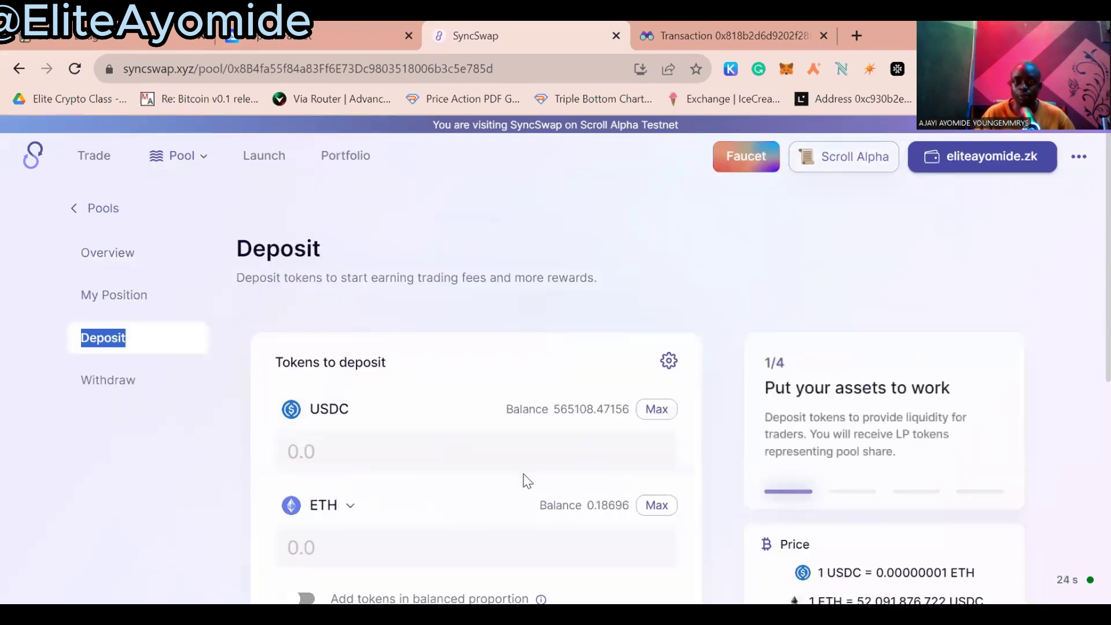
click(462, 440)
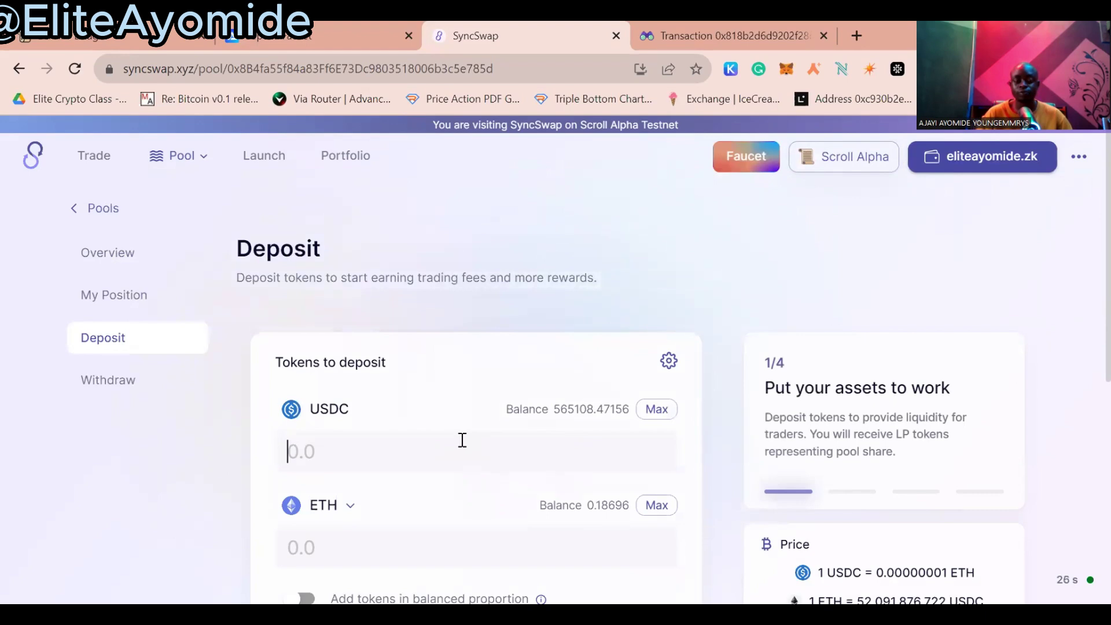
scroll(457, 446, down, 3)
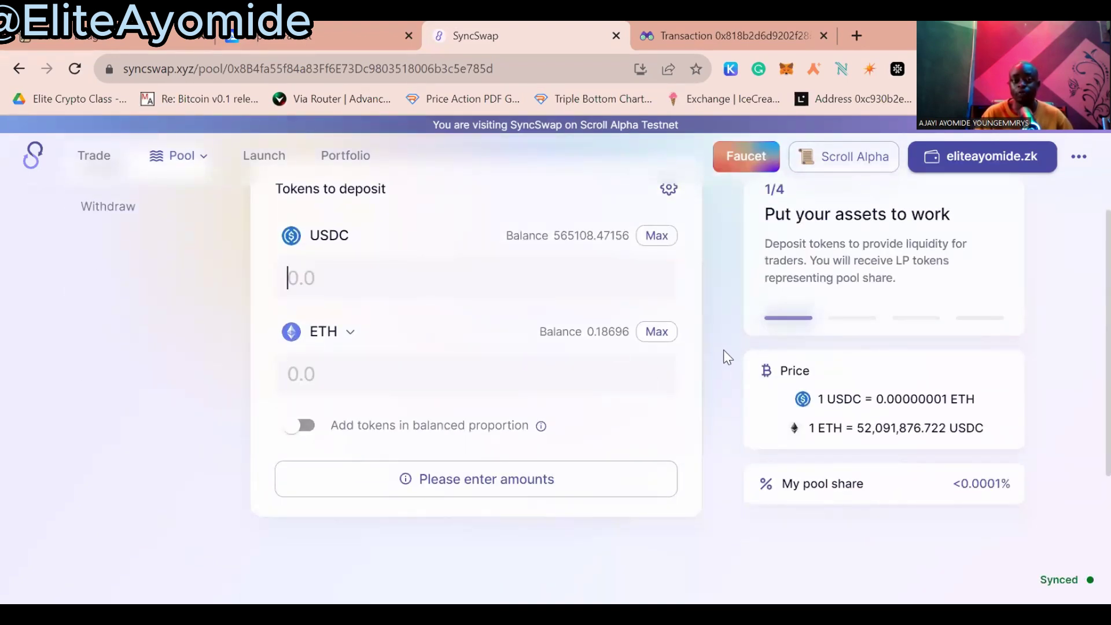
click(305, 428)
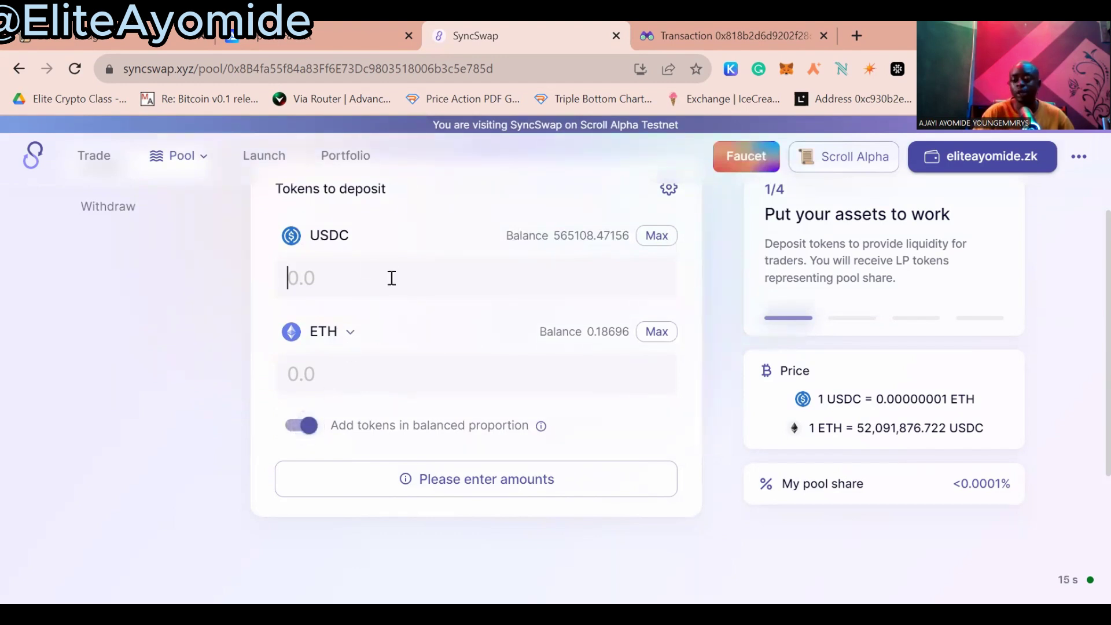
text(200)
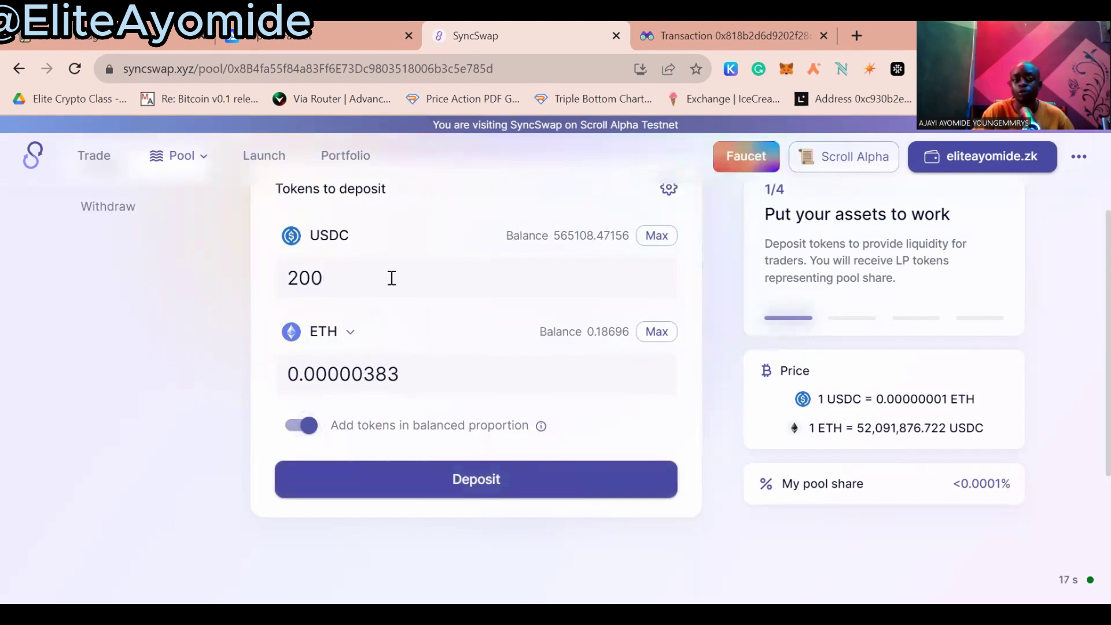
text(000)
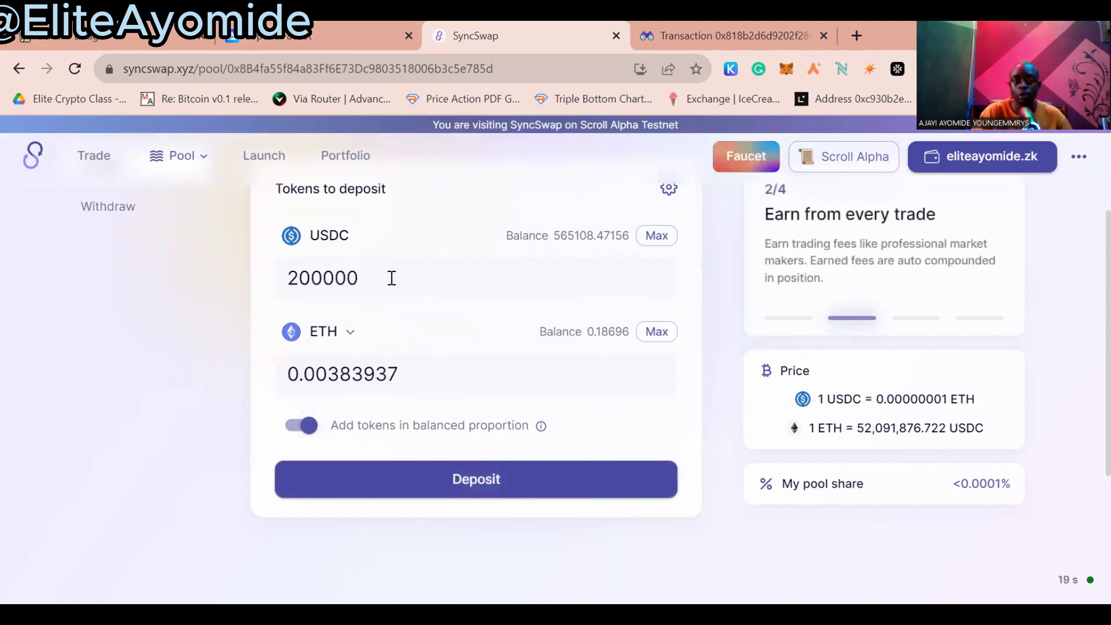
text(0)
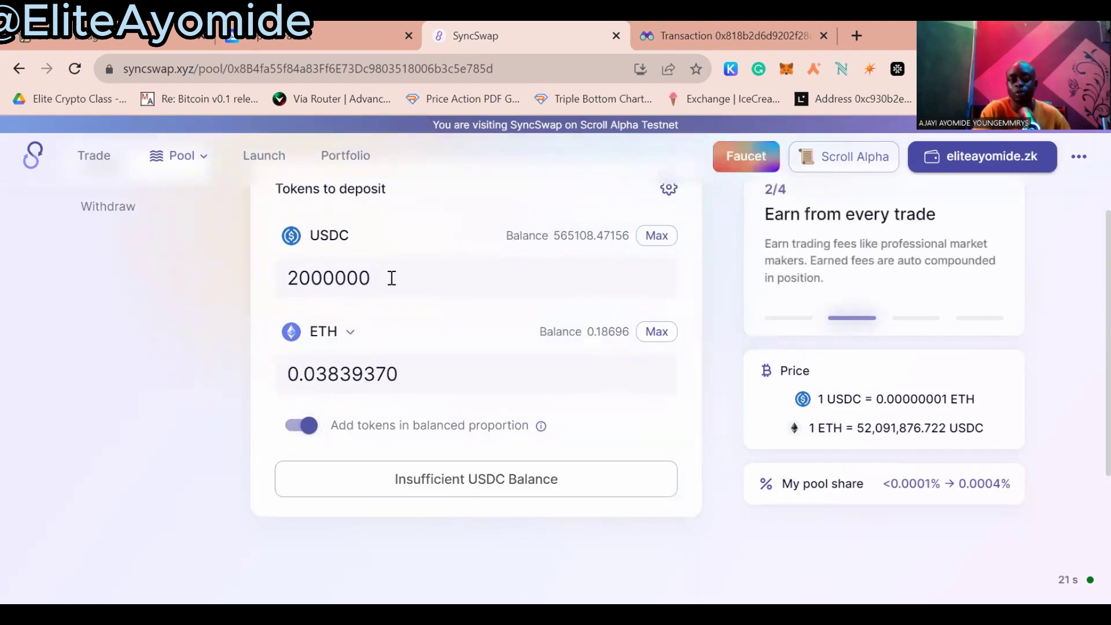
key(BackSpace)
key(BackSpace)
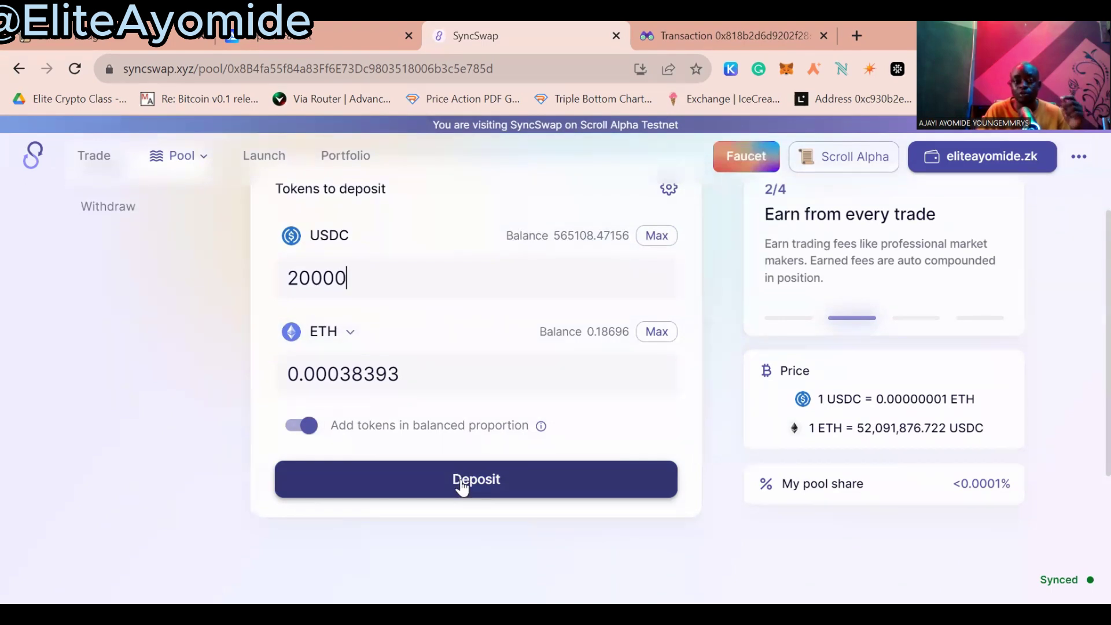
Submit the deposit of 20000 USDC and 0.00038393 ETH to the Classic pool and dismiss the confirmation.
scroll(502, 463, up, 3)
scroll(501, 463, down, 3)
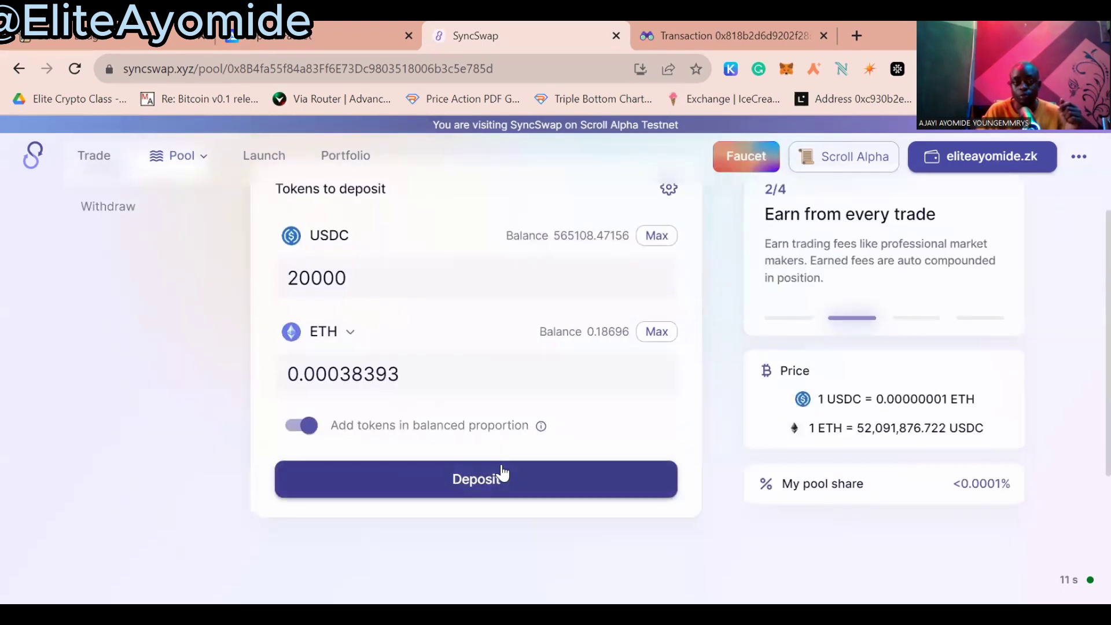
scroll(501, 459, up, 3)
scroll(501, 459, down, 3)
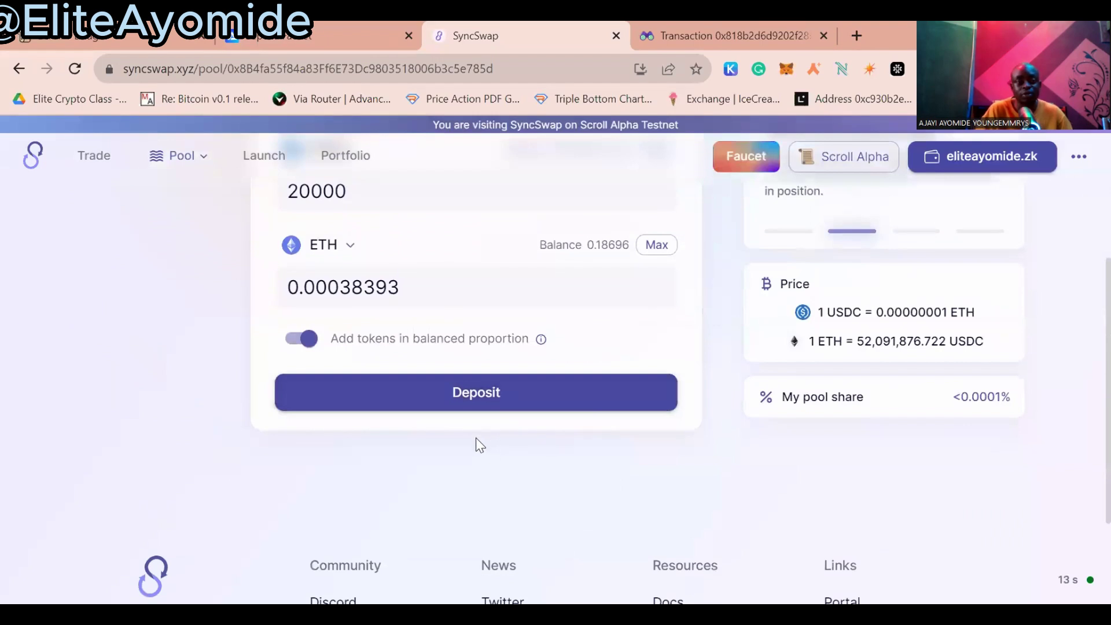
click(484, 405)
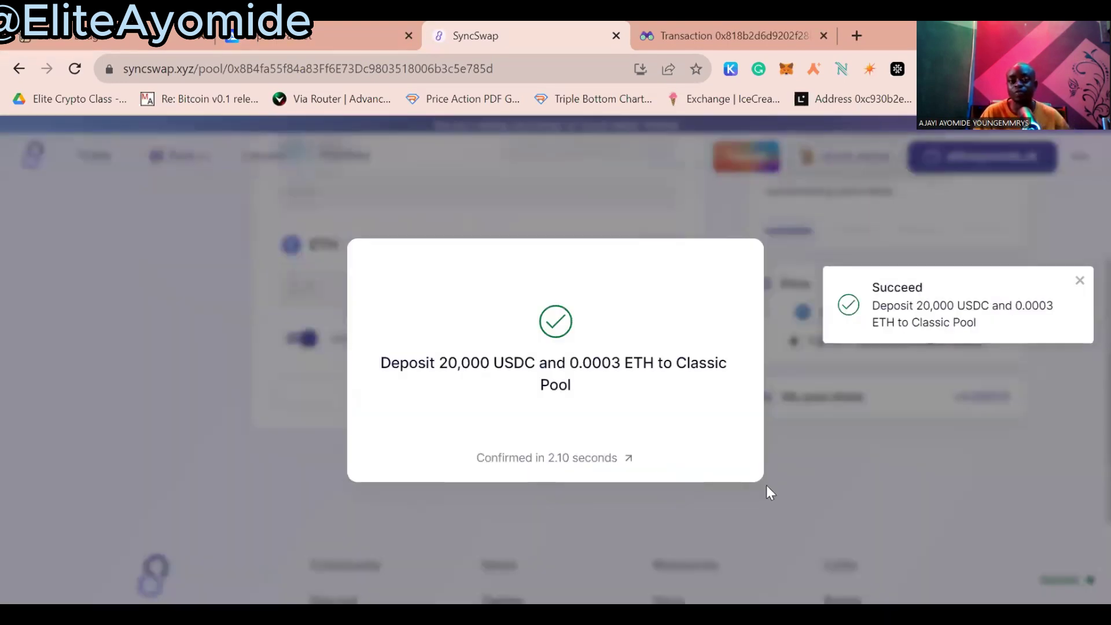
click(900, 489)
Review the wallet's own position in the USDC/ETH Classic pool, including its total value and assets.
scroll(586, 336, up, 5)
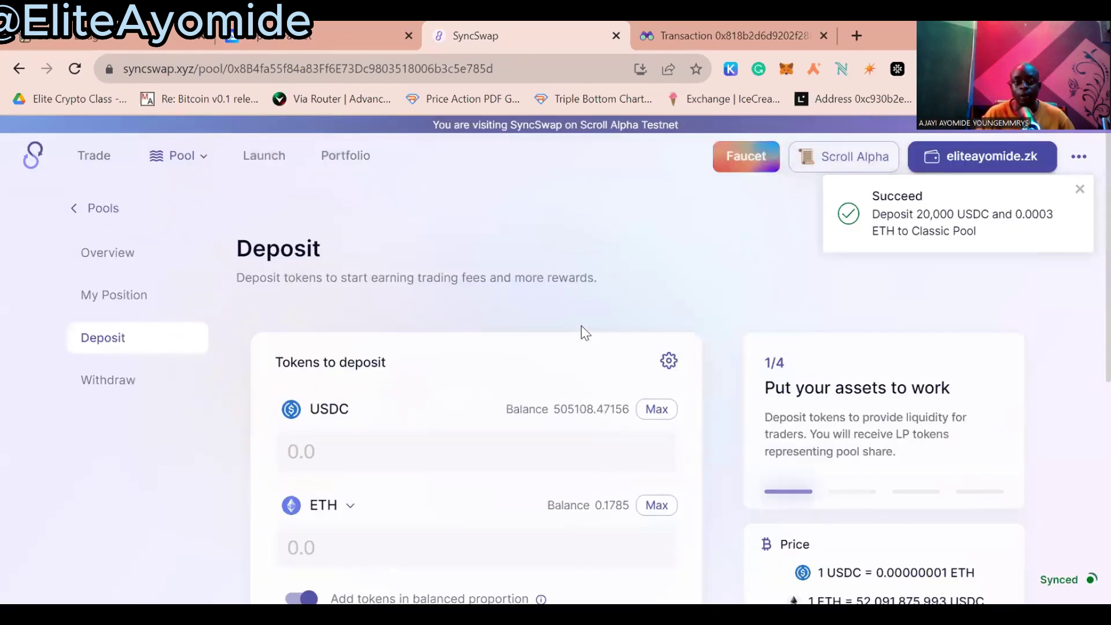
double_click(124, 296)
scroll(647, 473, down, 5)
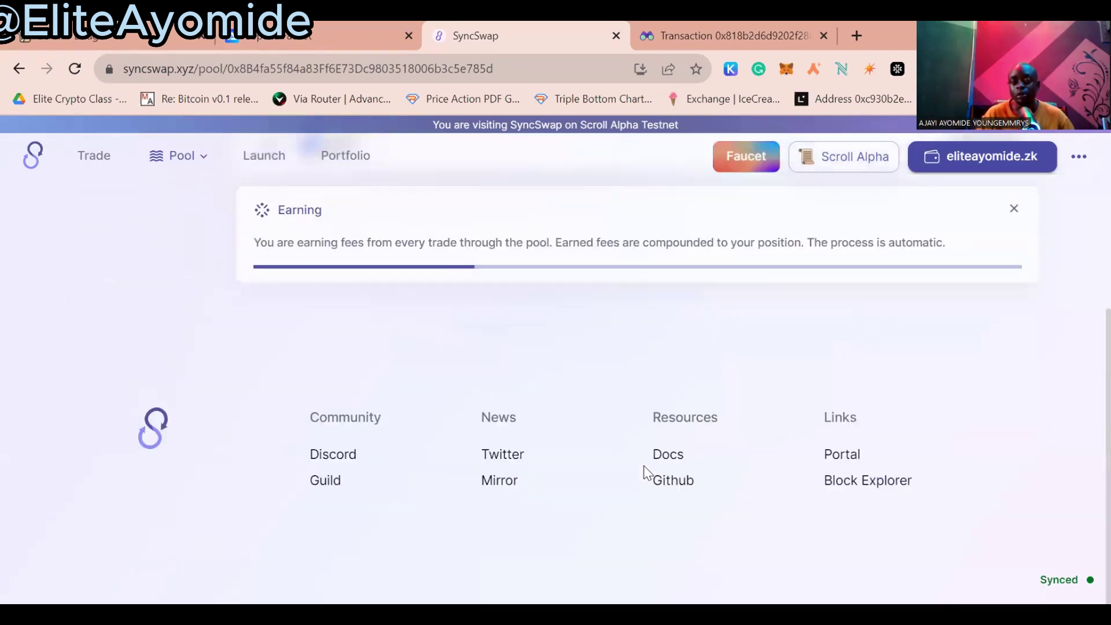
scroll(647, 474, up, 4)
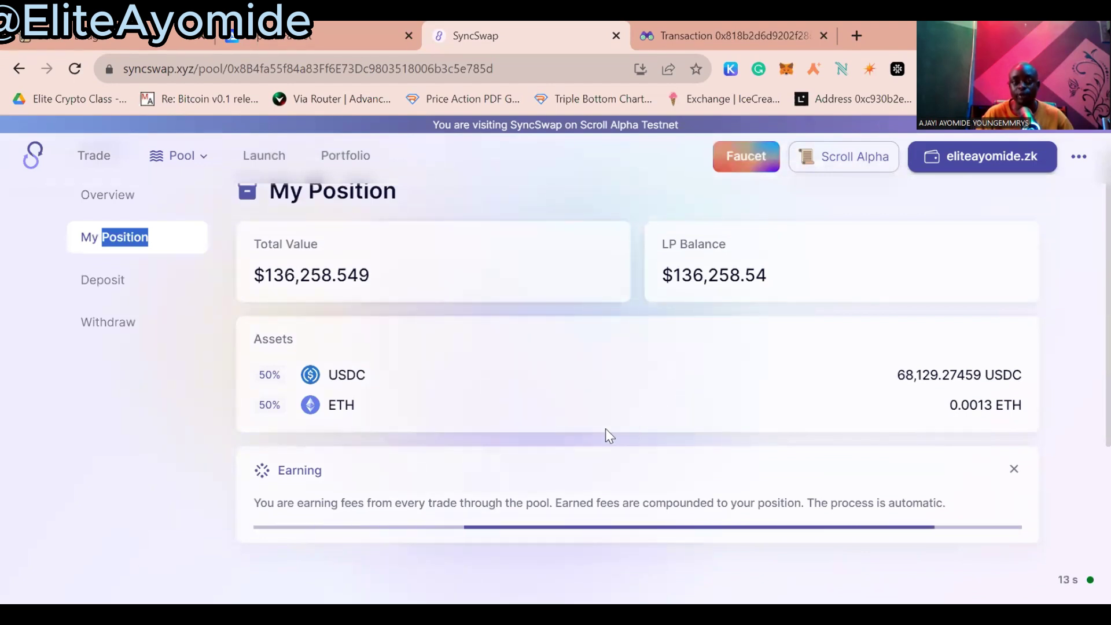
Load orbiter.finance in a new browser tab, dismiss the rejected-request notice and view the wallet's connection information.
double_click(851, 33)
click(612, 39)
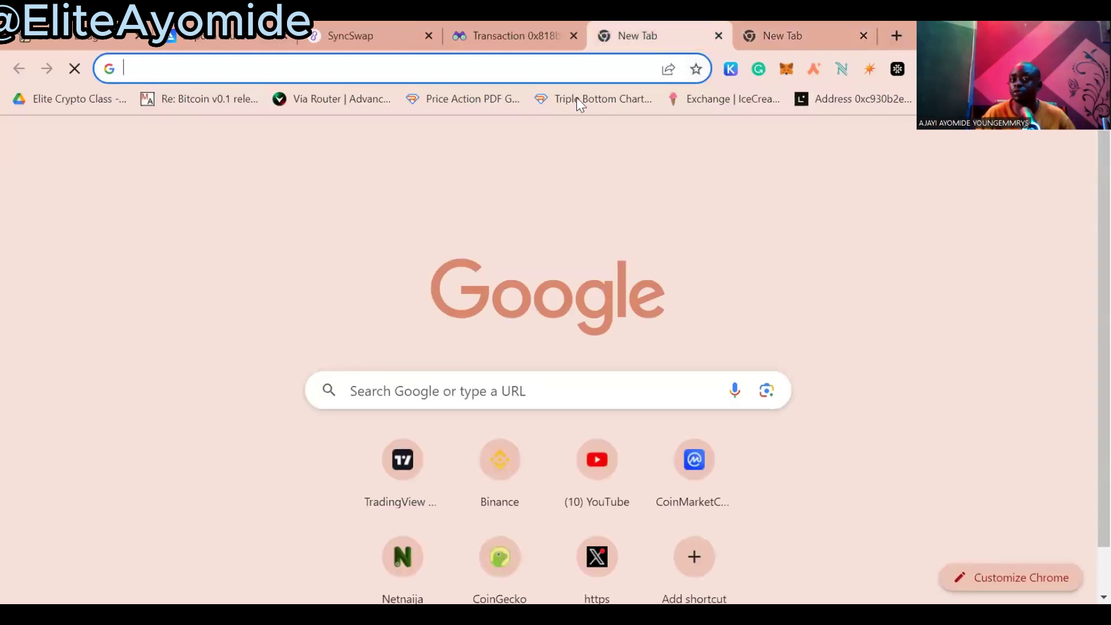
click(588, 67)
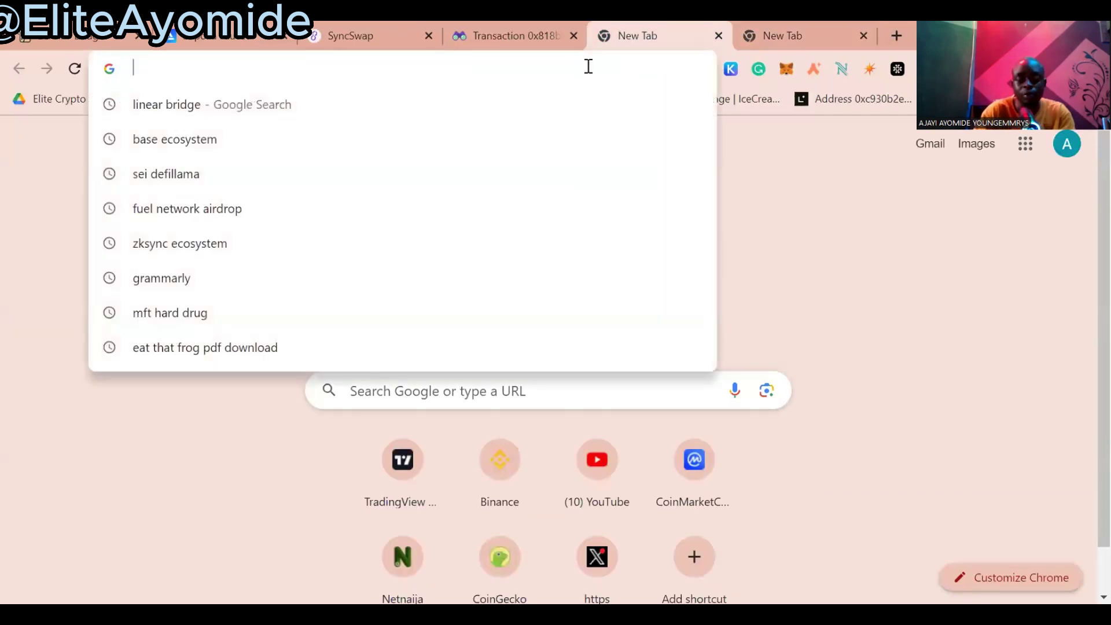
text(orbiter.finance)
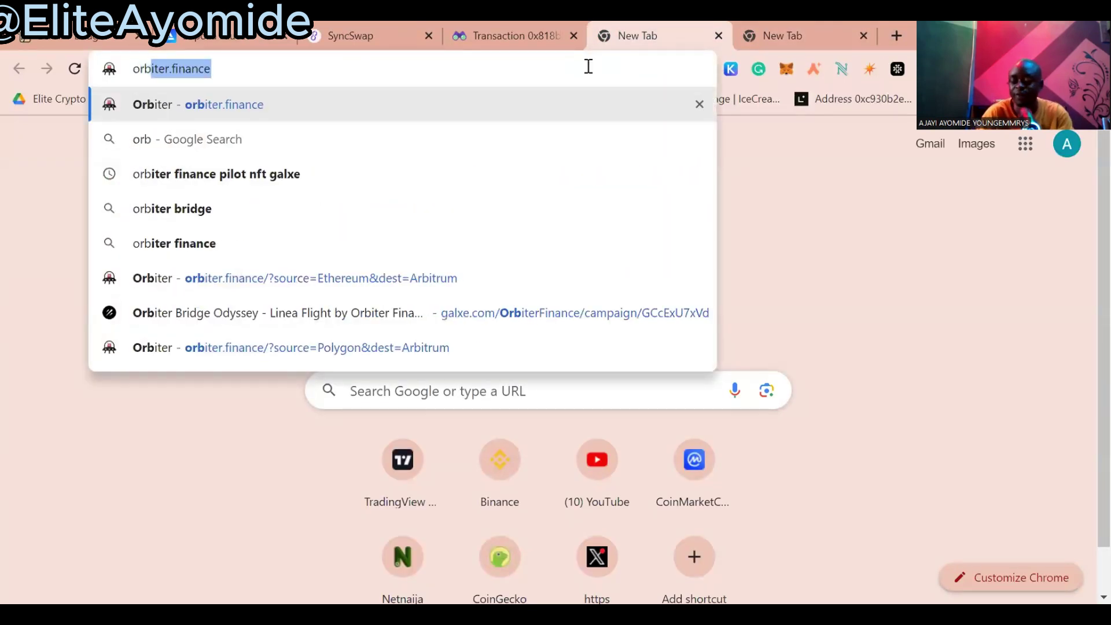
key(Right)
key(Return)
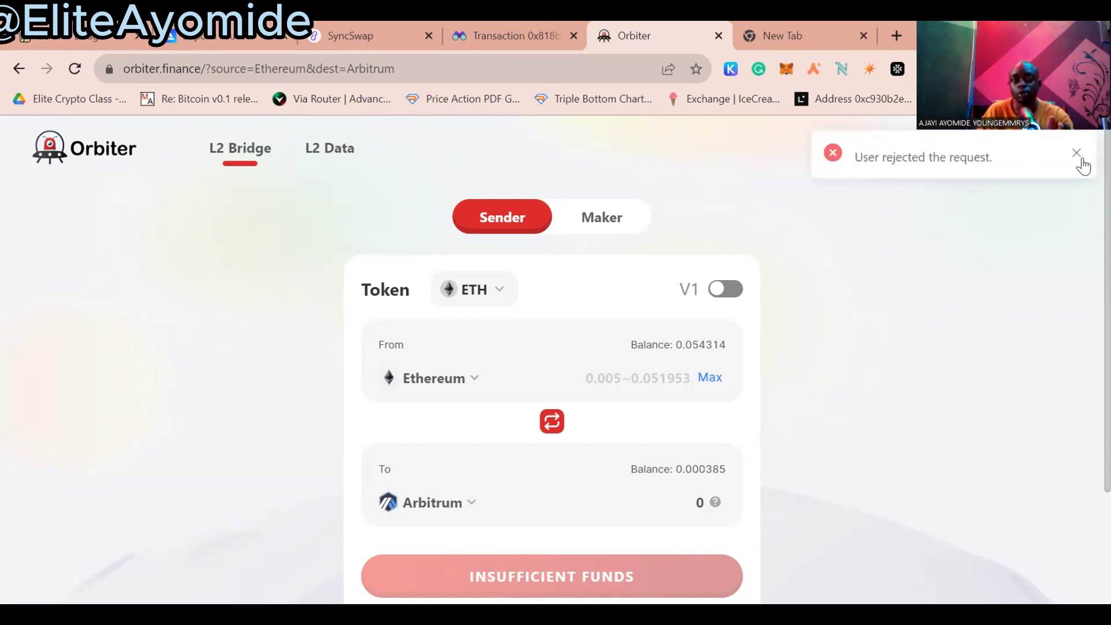
click(1074, 155)
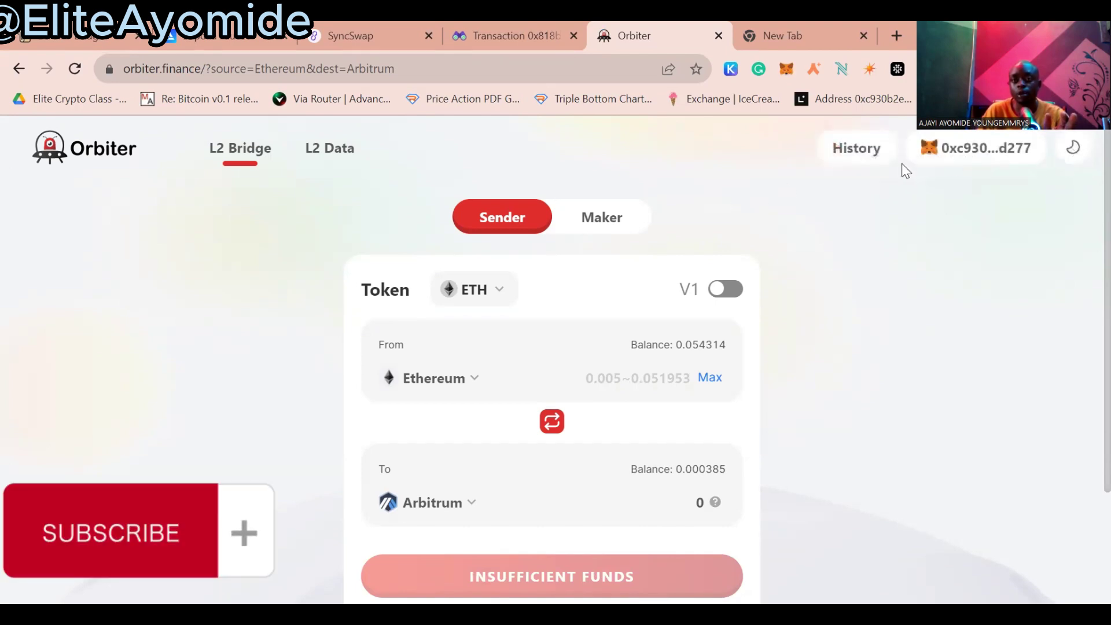
click(985, 155)
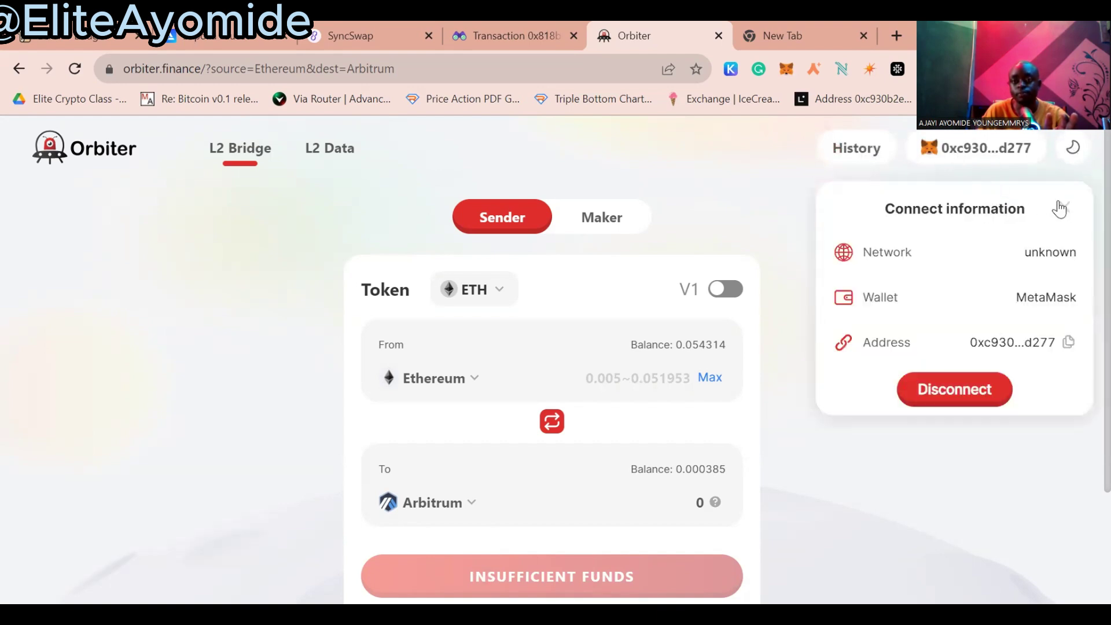
Switch to the blank browser tab for a new web search.
click(780, 32)
click(537, 78)
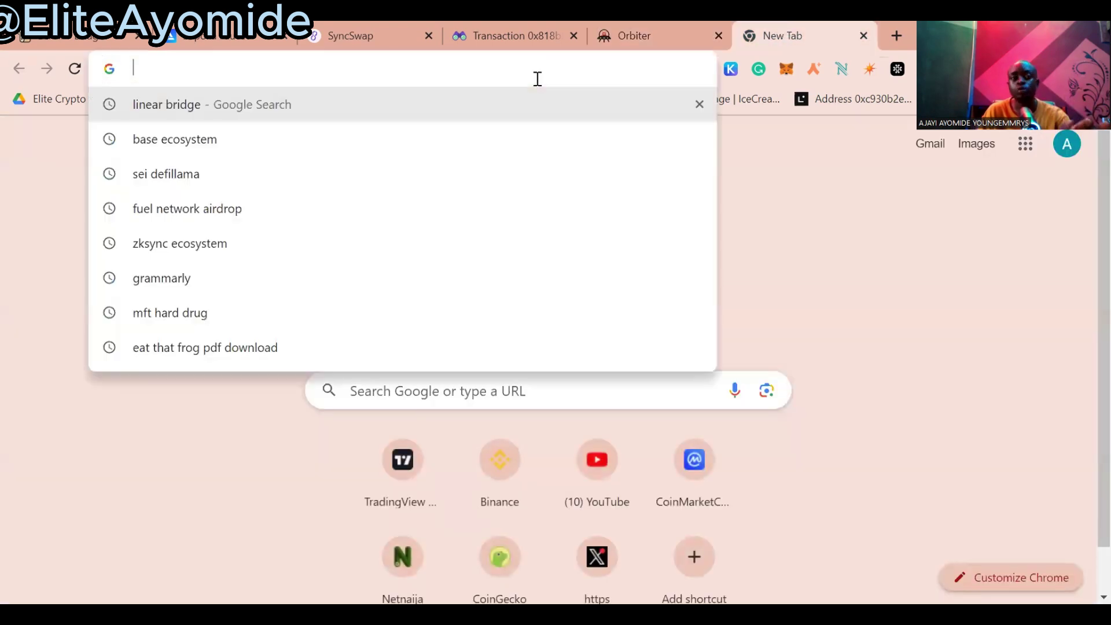
text(s)
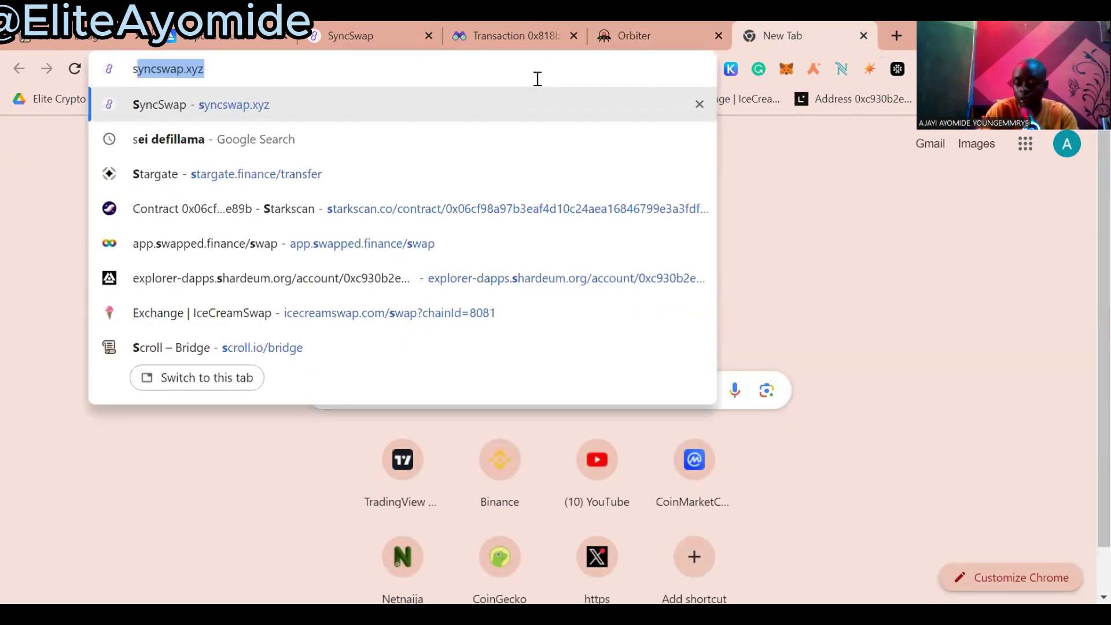
key(BackSpace)
key(BackSpace)
text(a)
key(BackSpace)
text(orb)
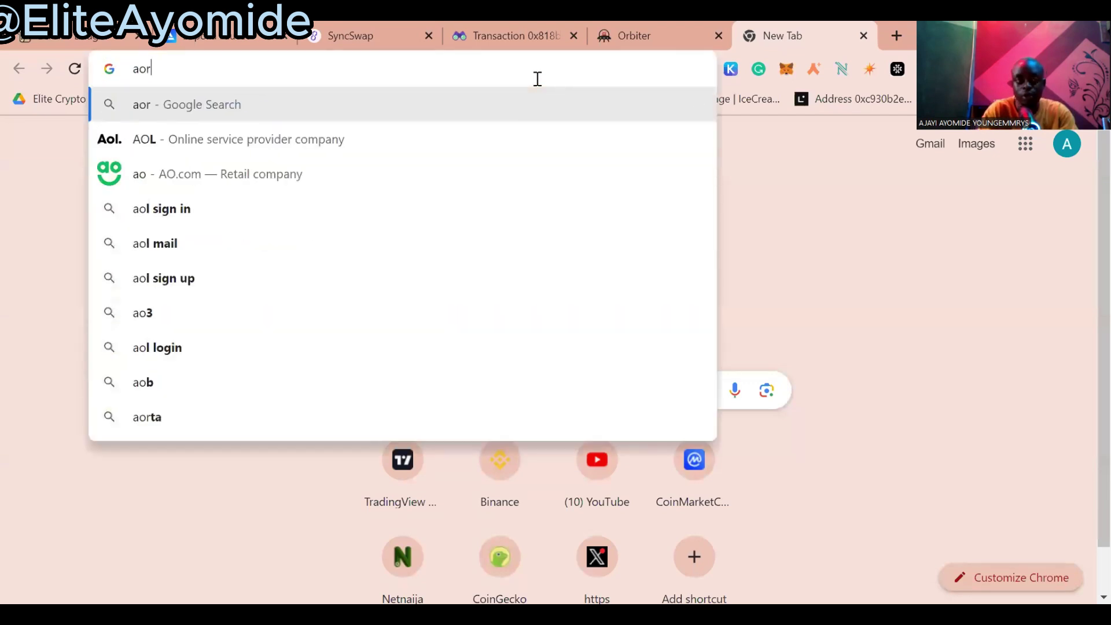
key(BackSpace)
key(BackSpace)
key(BackSpace)
key(BackSpace)
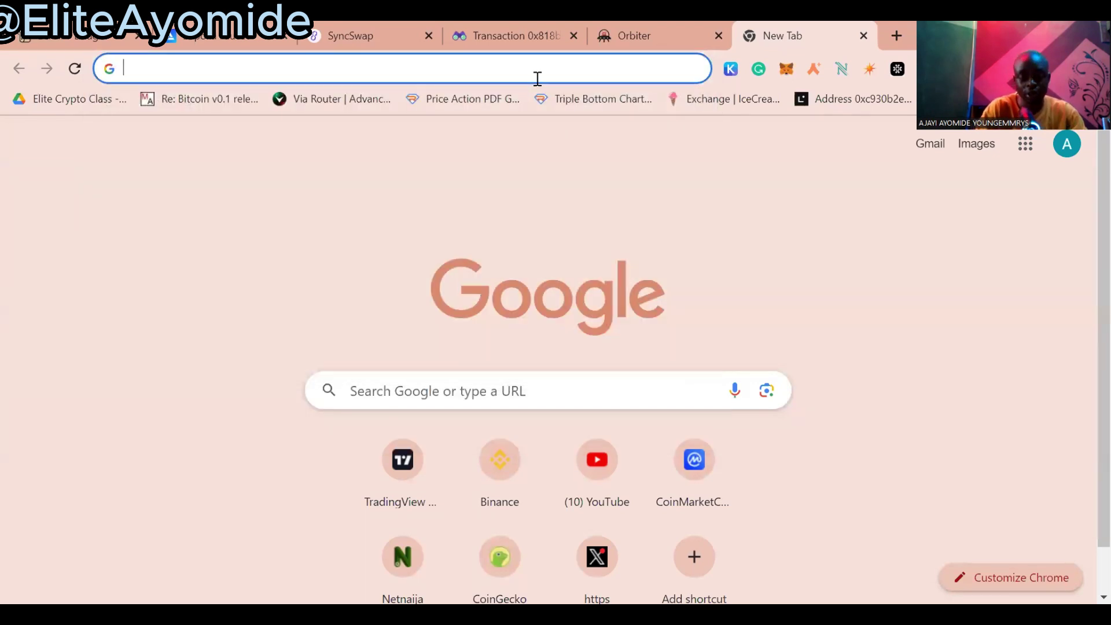
Search the web for "orbiter finance testnet".
text(orbit)
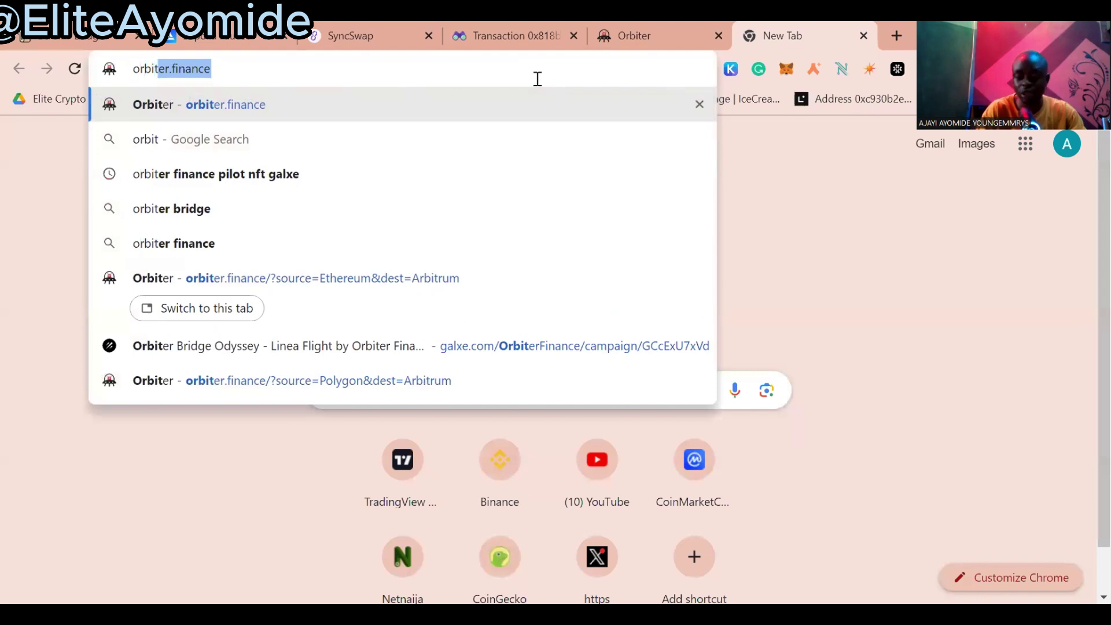
text(er.finance)
key(BackSpace)
key(BackSpace)
key(BackSpace)
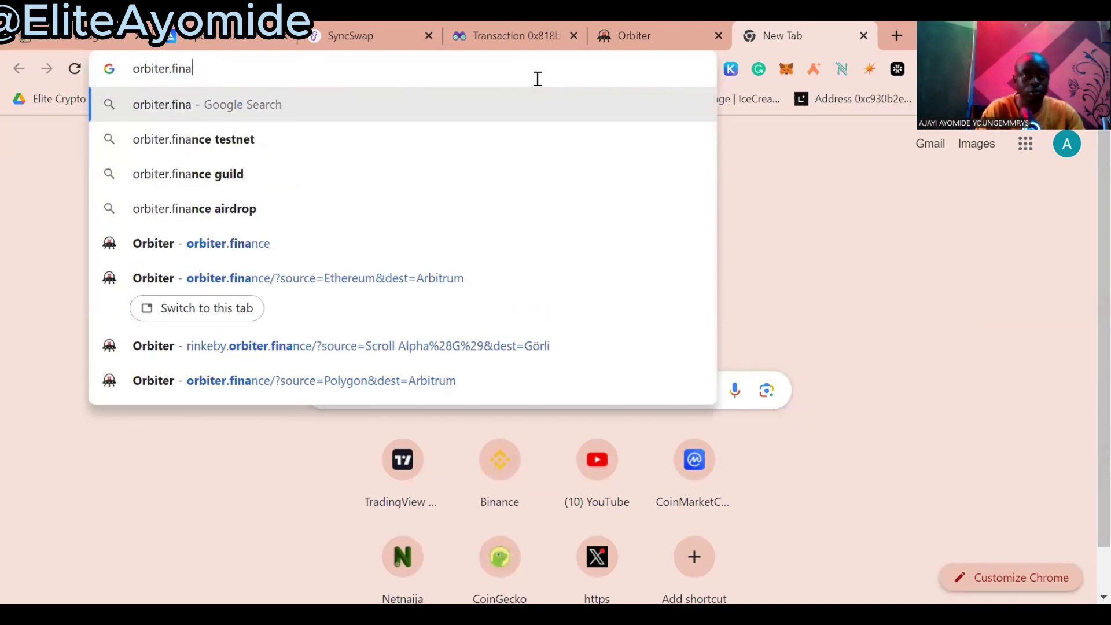
key(BackSpace)
key(BackSpace)
key(BackSpace)
key(BackSpace)
key(BackSpace)
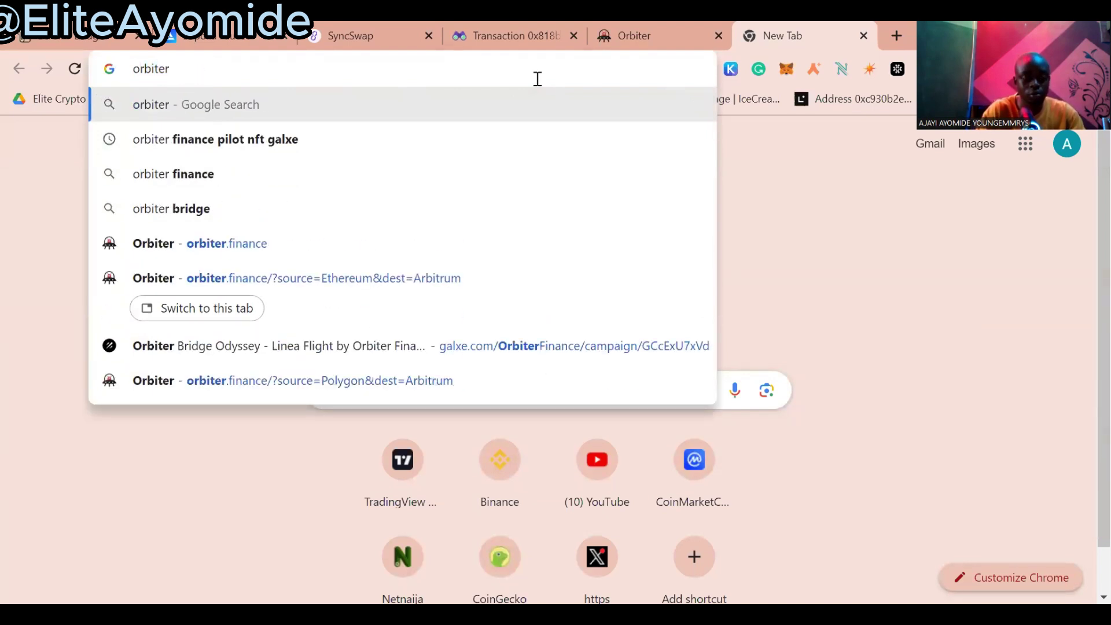
text(finan)
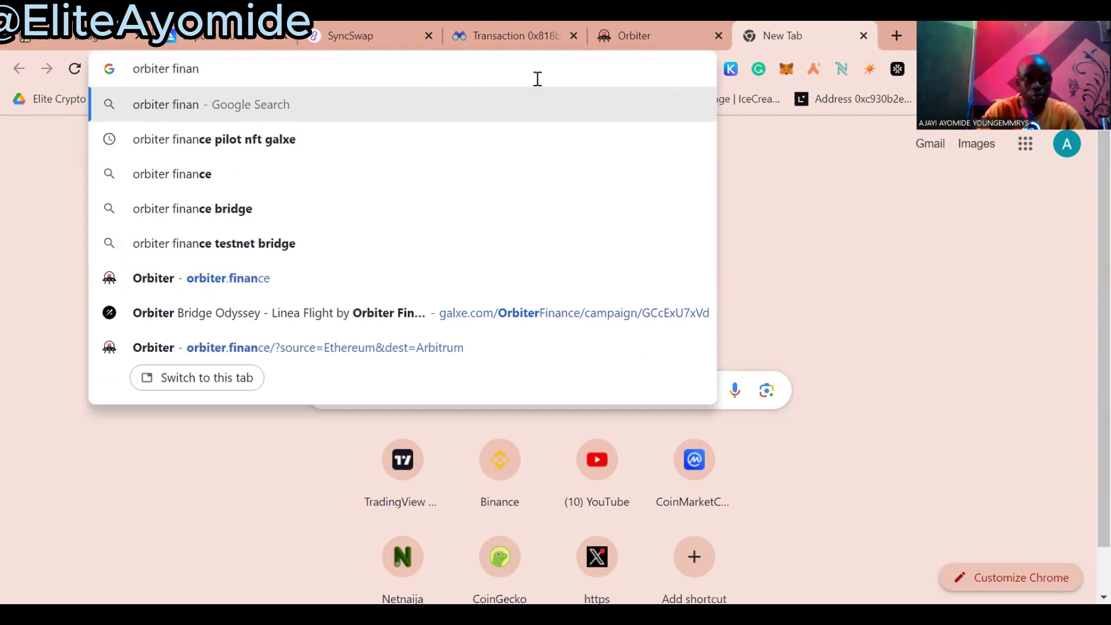
text(ce testn)
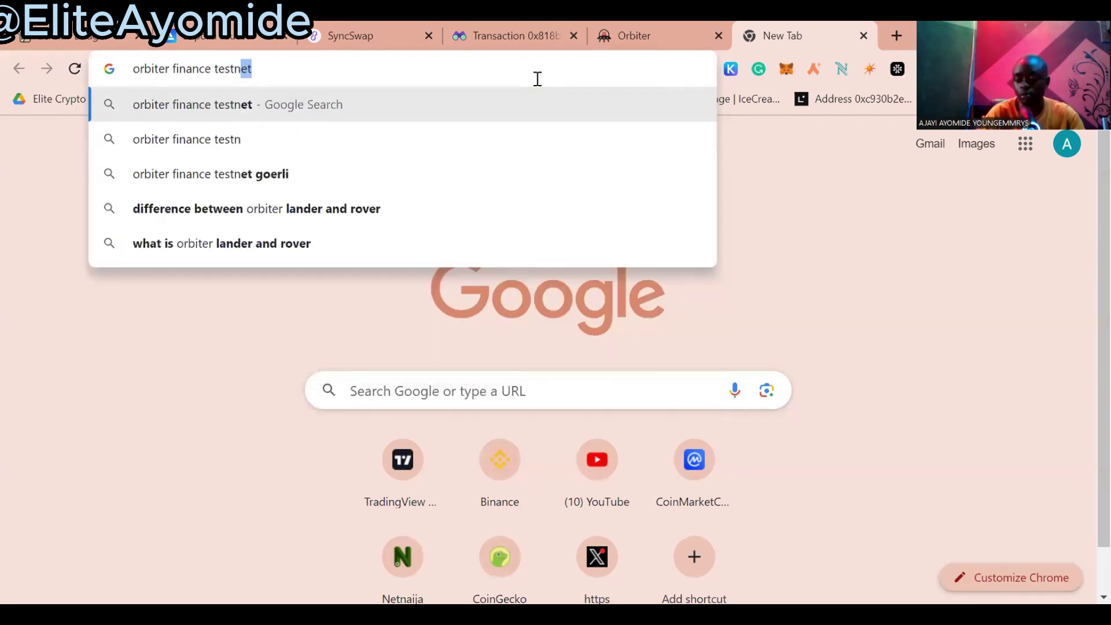
text(et)
key(Return)
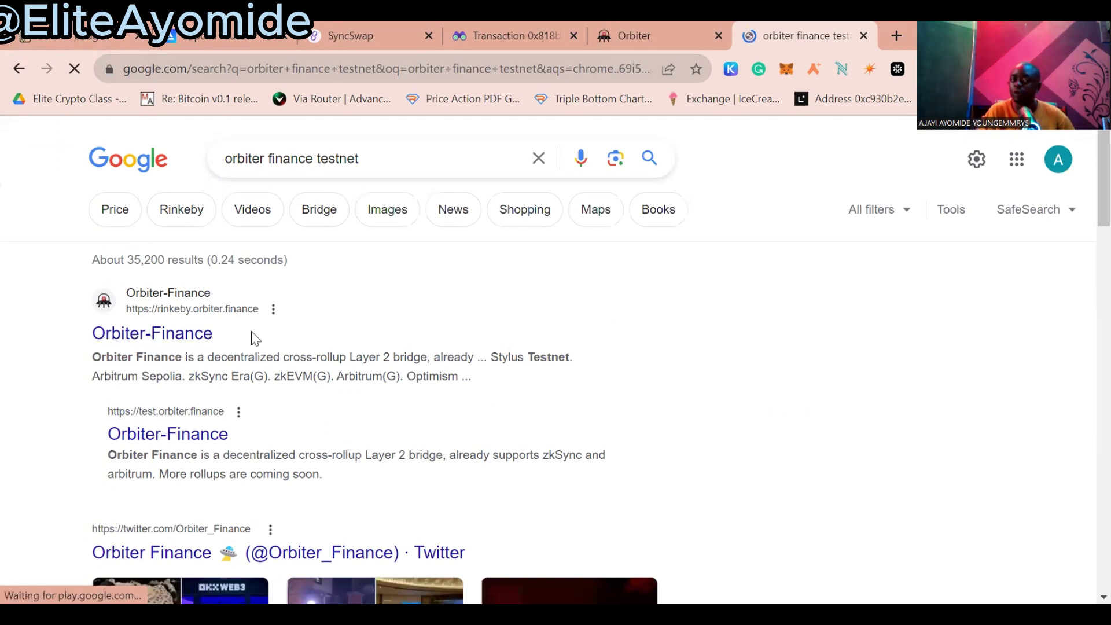
Open the rinkeby.orbiter.finance search result, closing the mainnet Orbiter tab and the Orbiter identities notice.
click(184, 341)
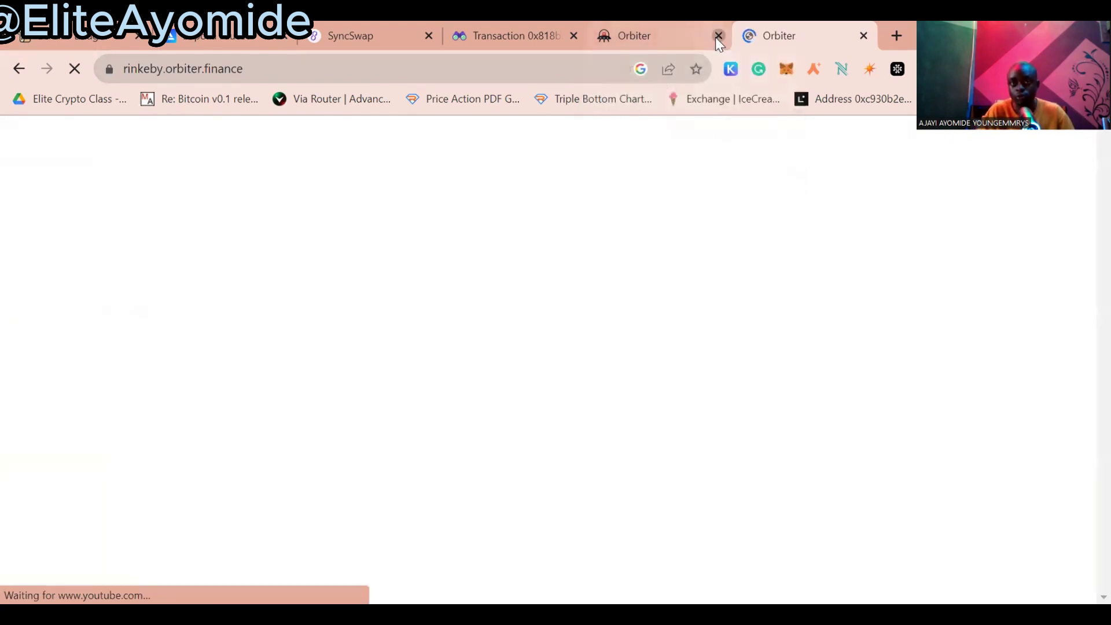
click(716, 36)
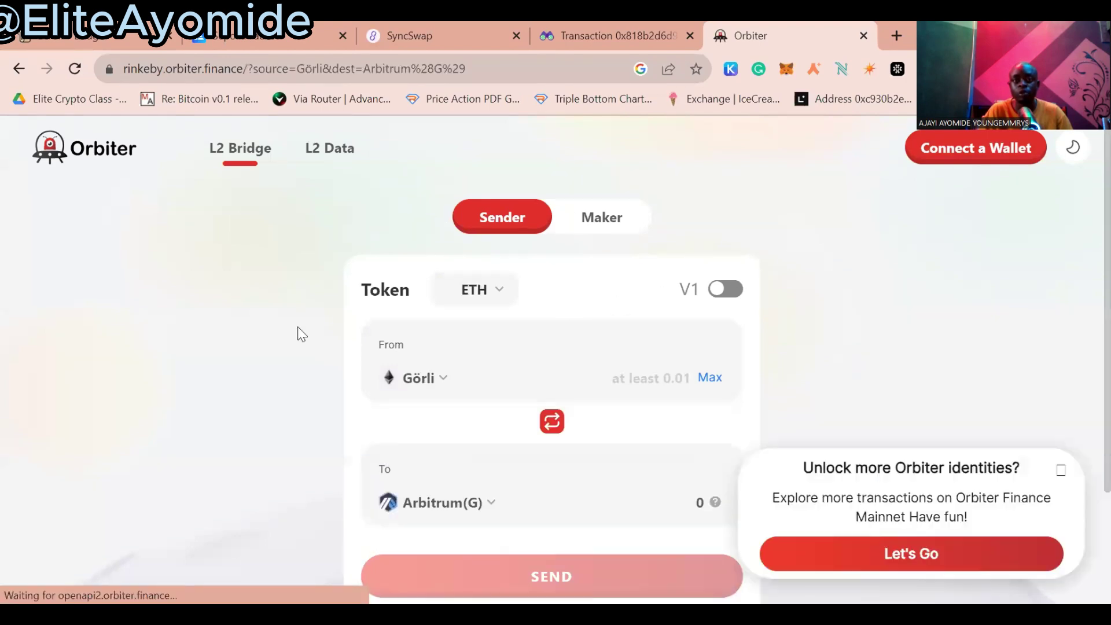
click(1058, 469)
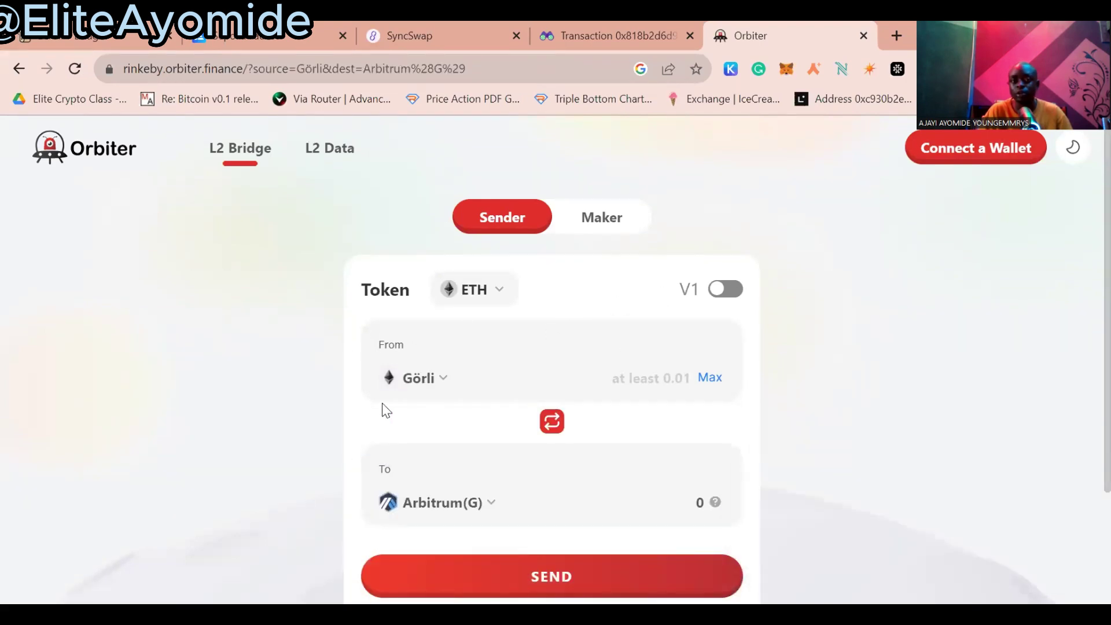
Set the testnet bridge route from Scroll Sepolia to Sepolia(G).
click(415, 381)
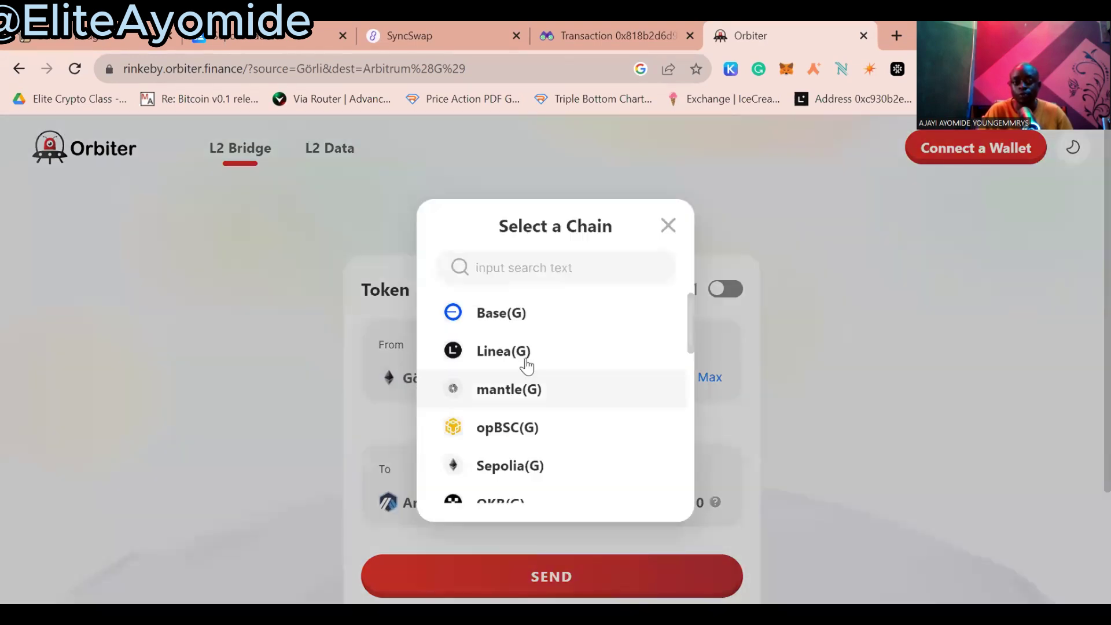
scroll(535, 356, down, 3)
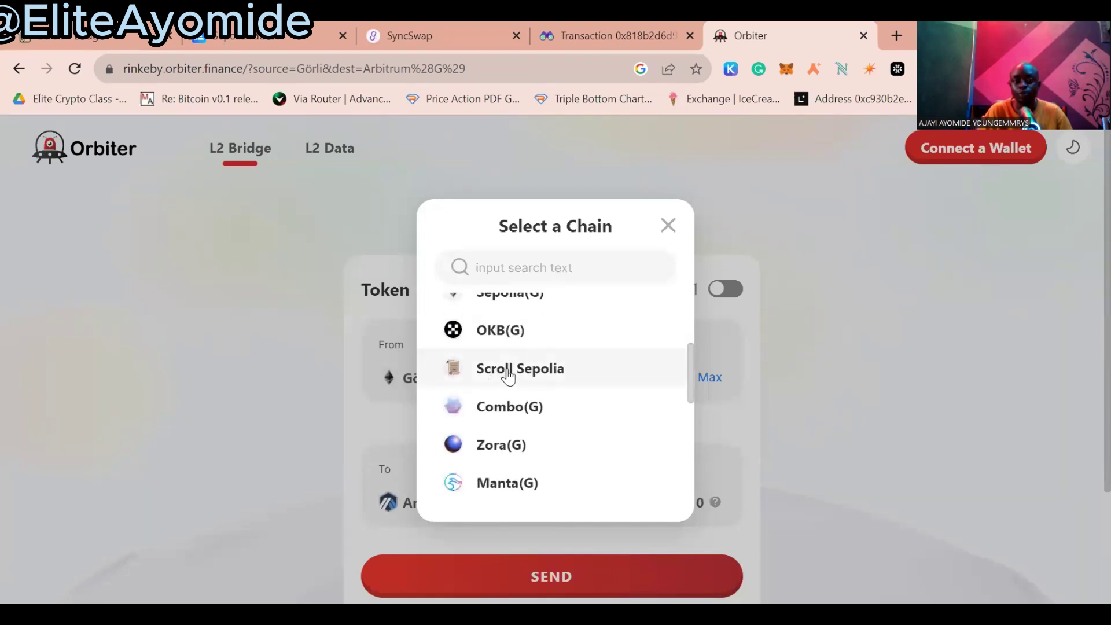
click(562, 373)
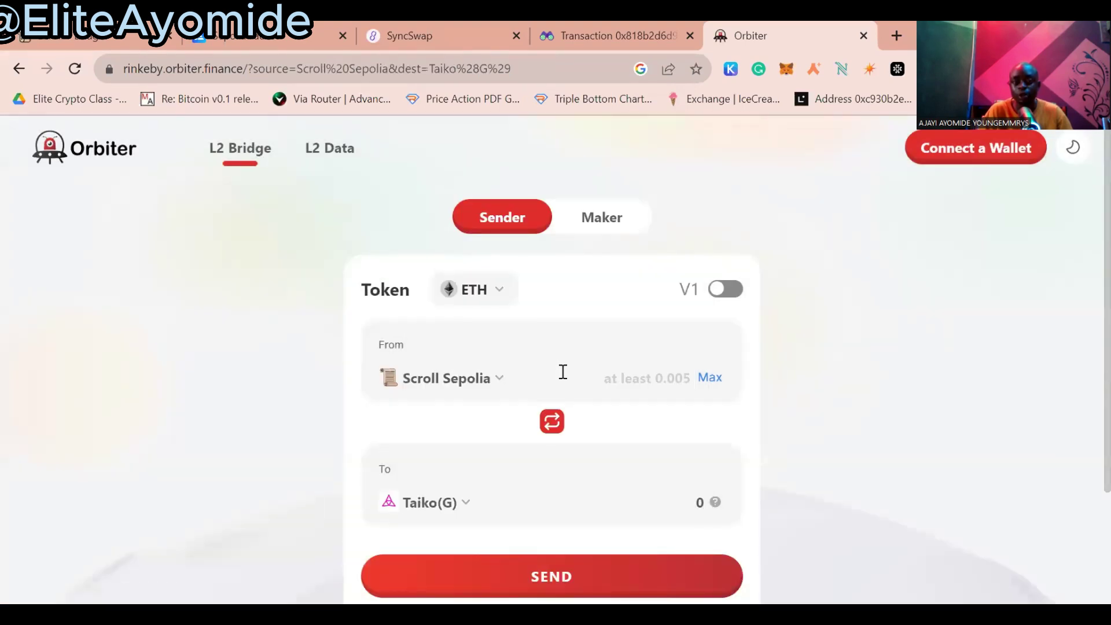
click(443, 502)
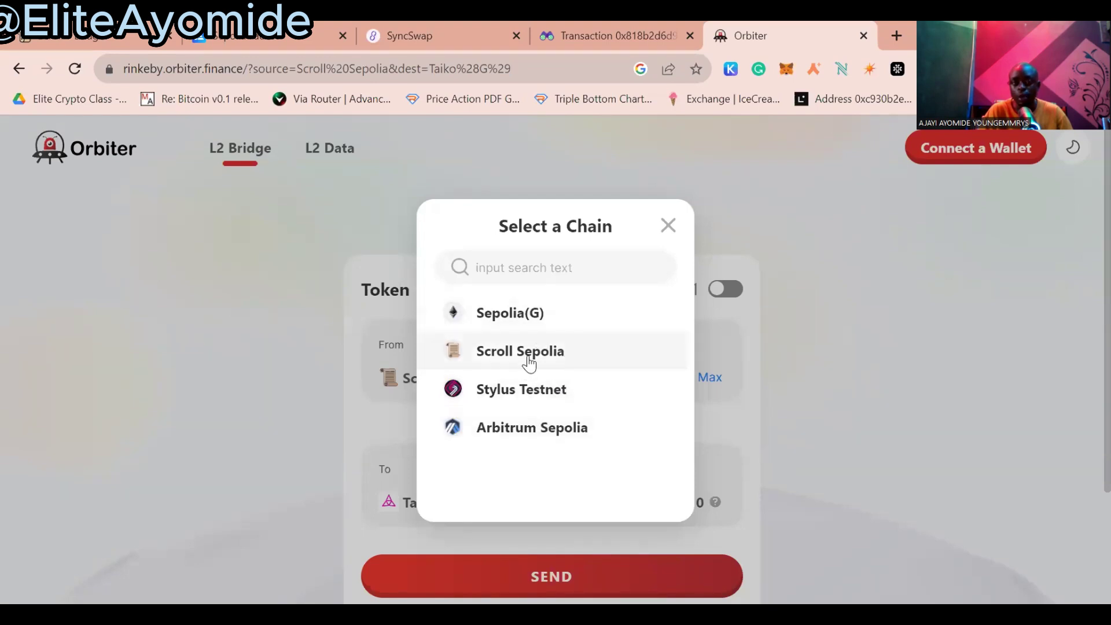
click(543, 320)
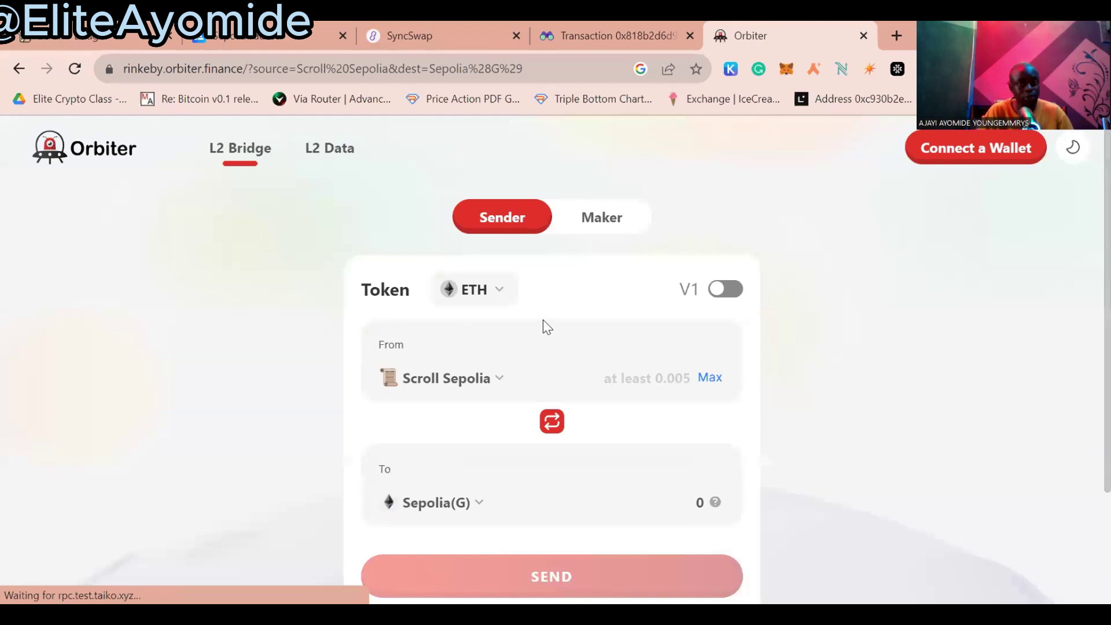
Connect the MetaMask wallet to the Orbiter testnet bridge.
click(686, 371)
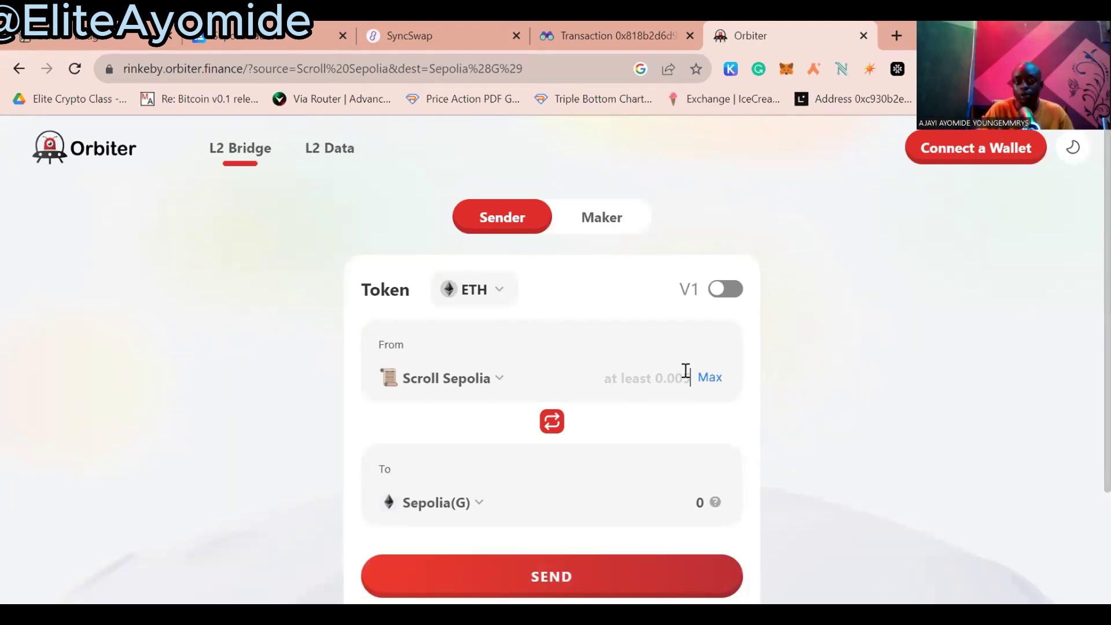
click(988, 159)
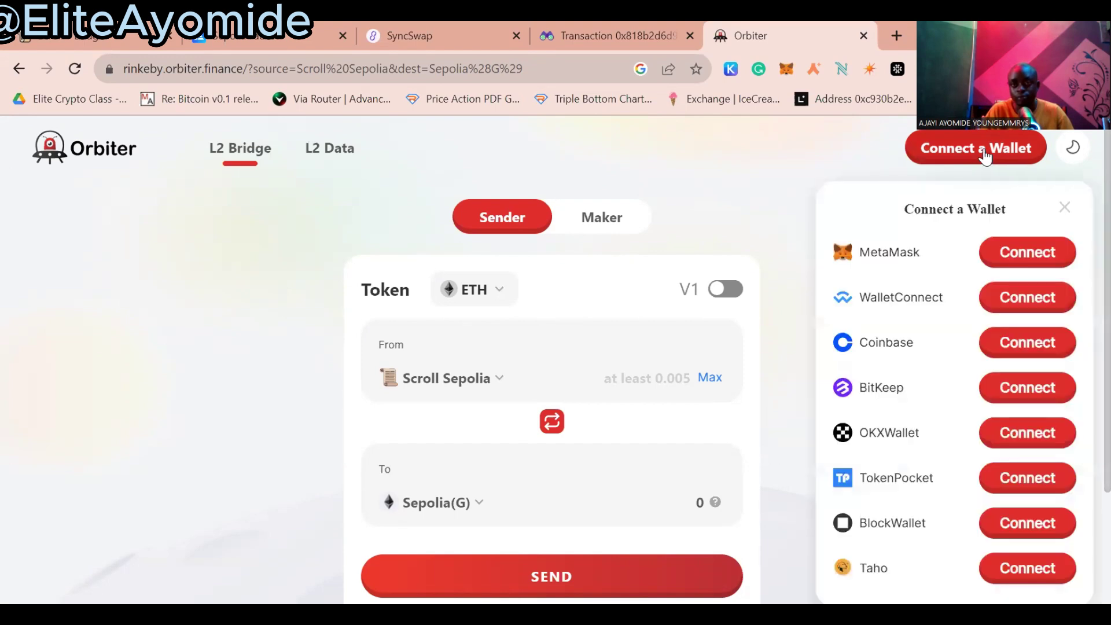
click(1030, 262)
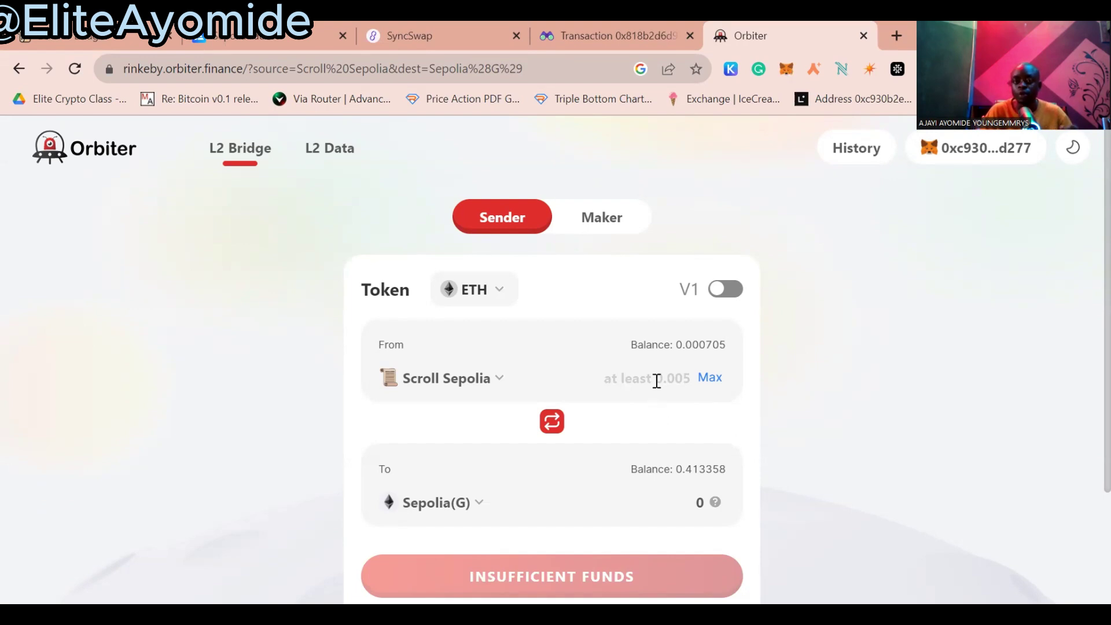
Set the amount to bridge from Scroll Sepolia to 0.005 ETH and view the send section of the form.
text(0.0)
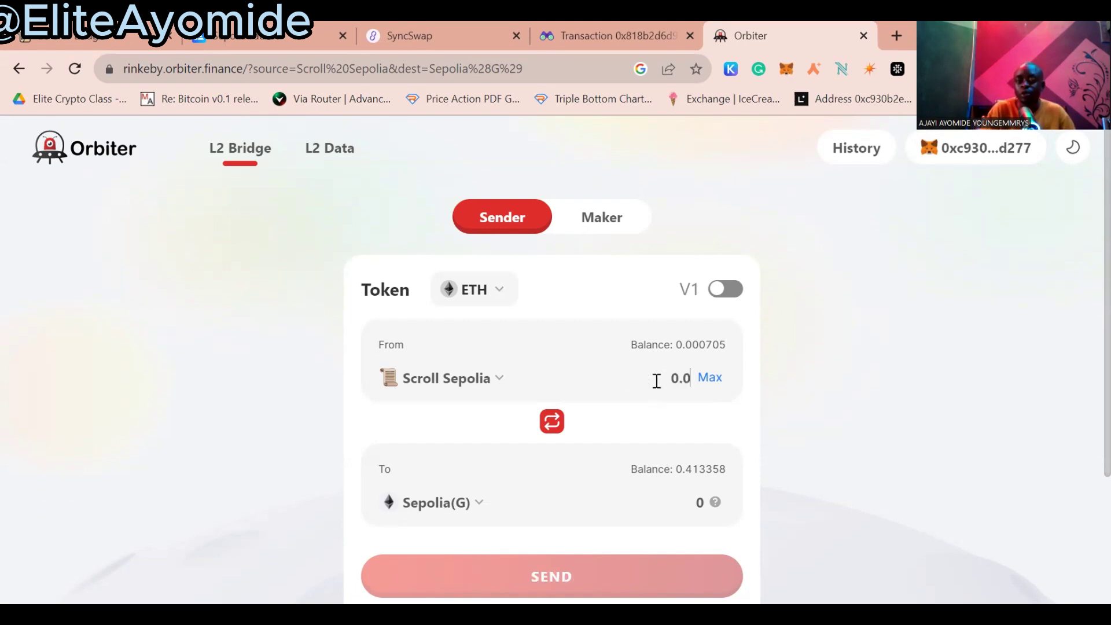
text(05)
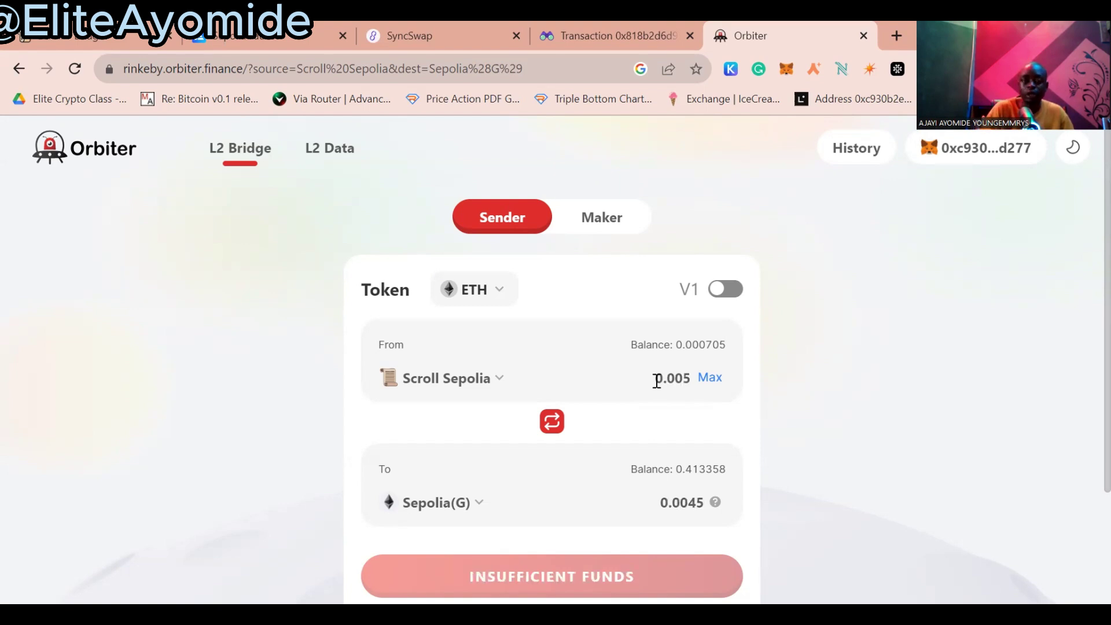
scroll(657, 381, down, 3)
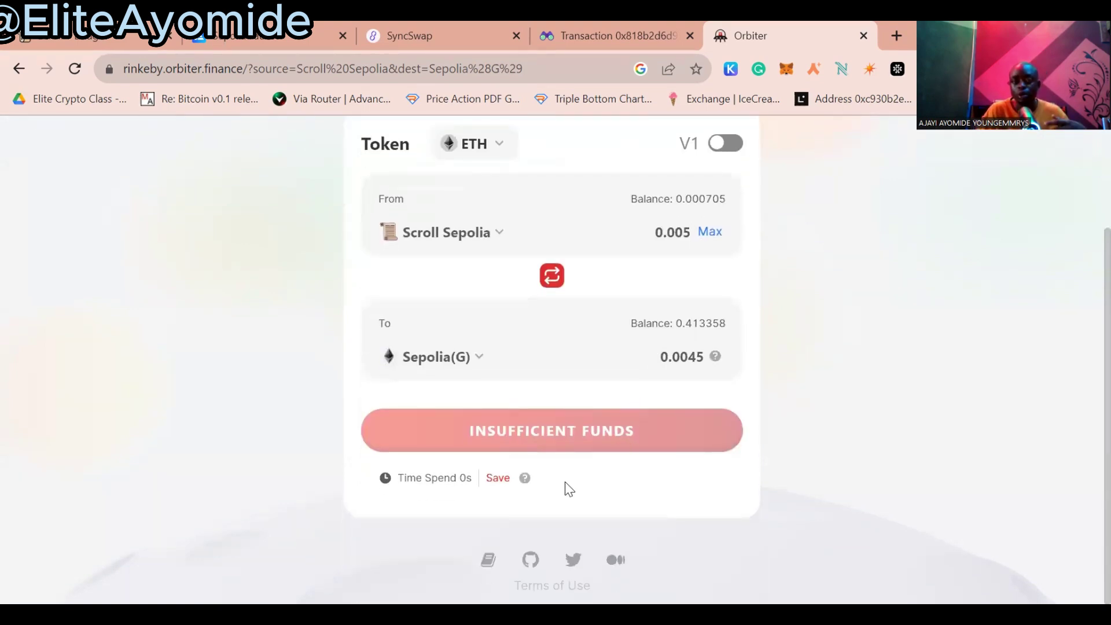